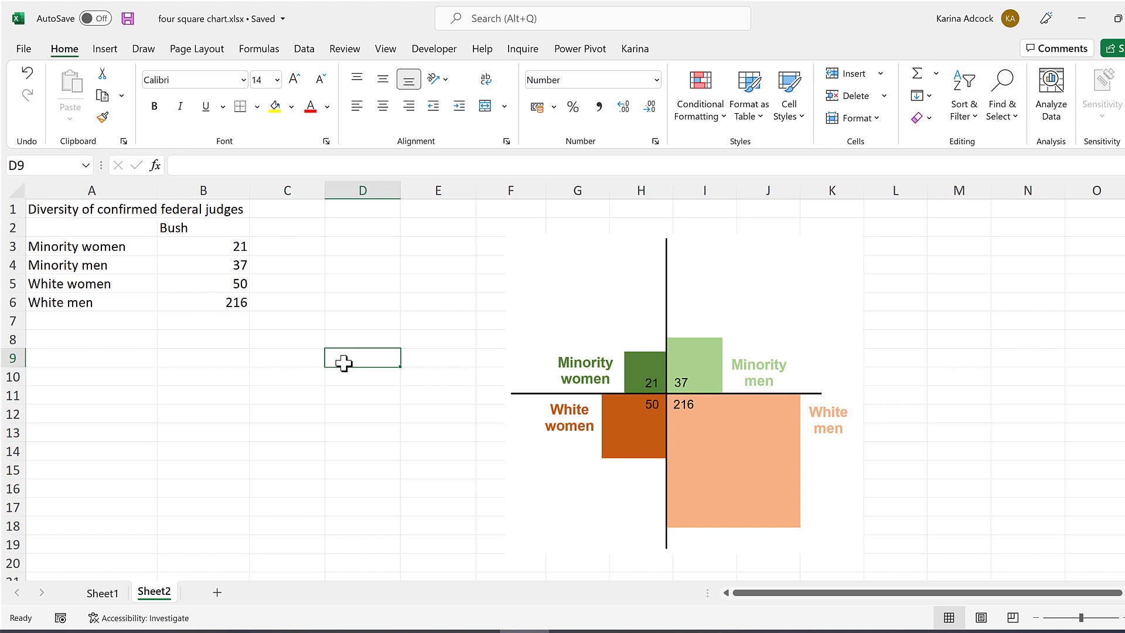
Copy the category labels and counts in A3:B6 and paste them transposed starting at B8
{"action": "left_click_drag", "start_coordinate": [104, 248], "coordinate": [202, 293]}
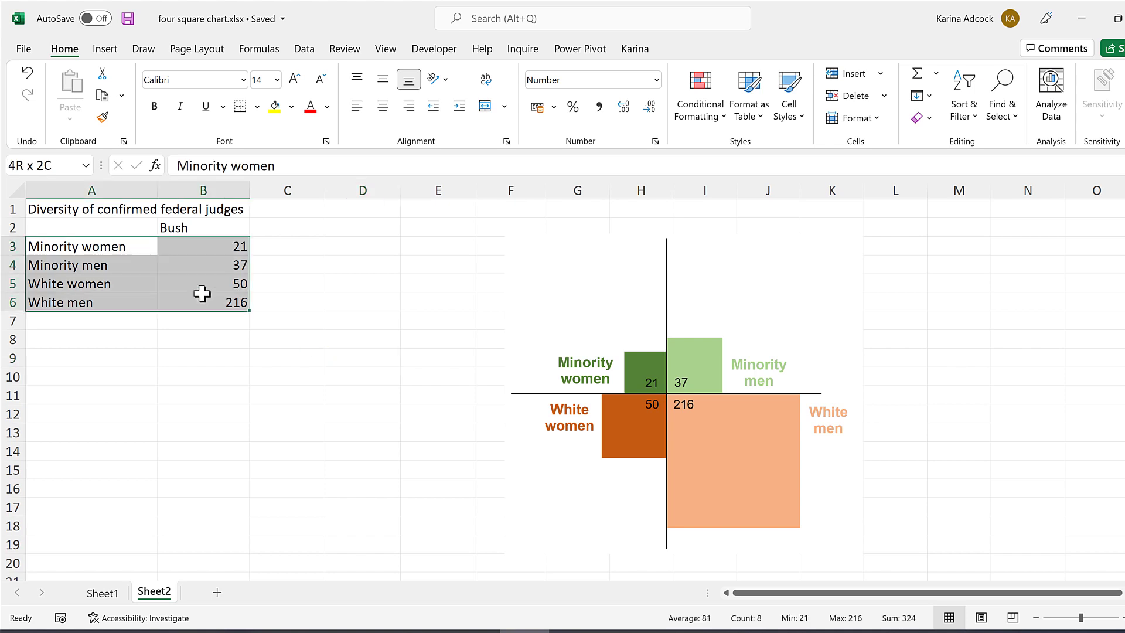
{"action": "key", "text": "ctrl+c"}
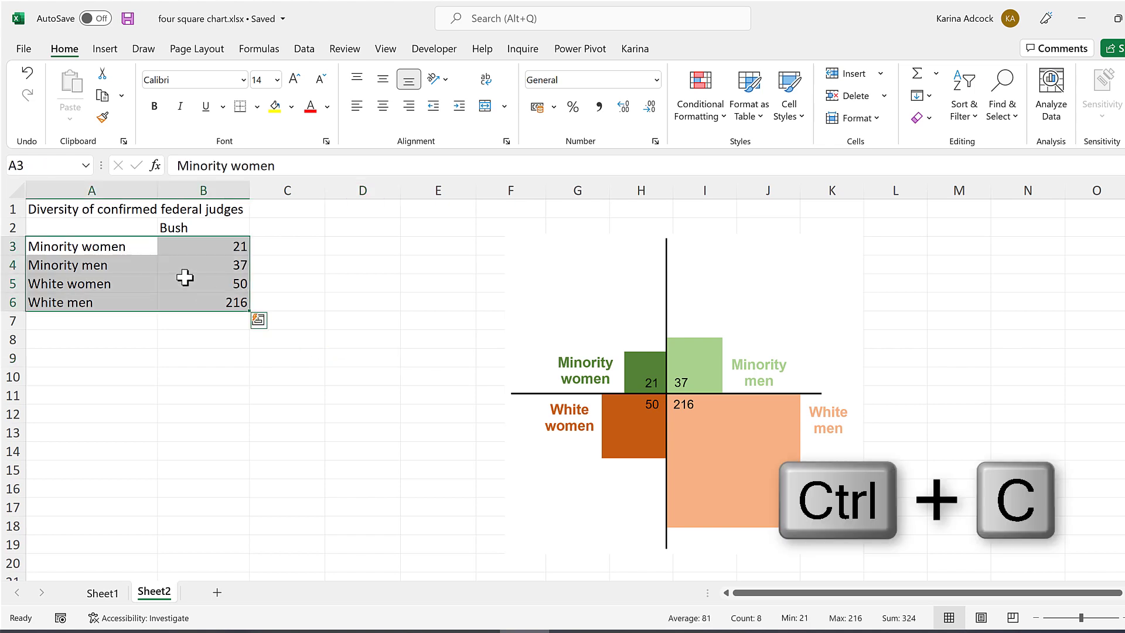
{"action": "left_click", "coordinate": [187, 343]}
{"action": "right_click", "coordinate": [186, 343]}
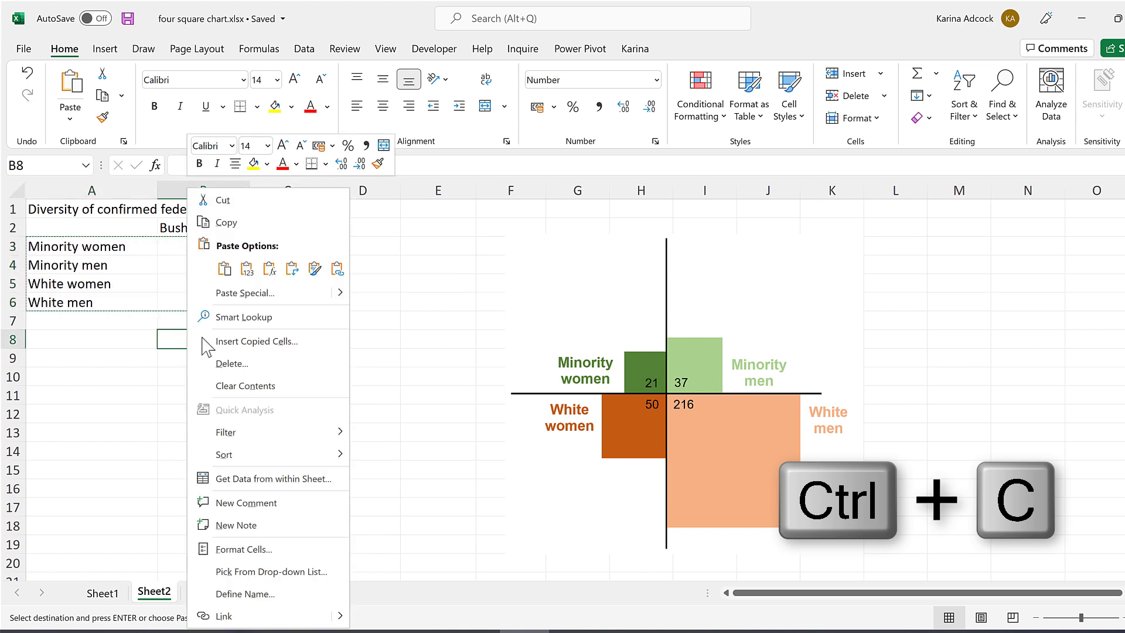
{"action": "left_click", "coordinate": [292, 270]}
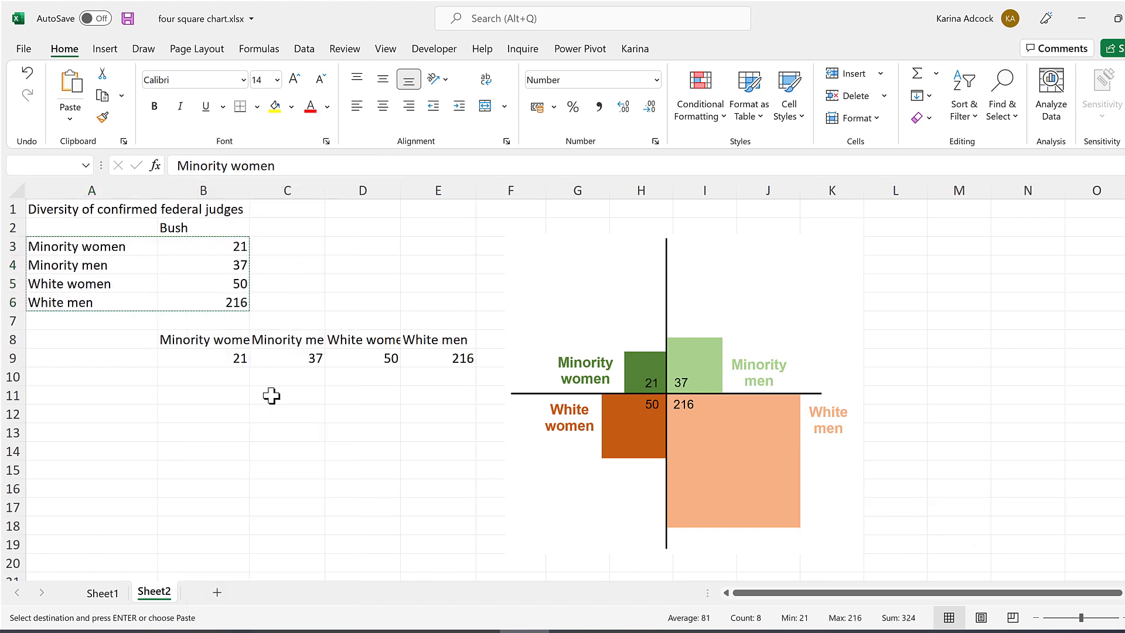
Auto-fit the widths of columns B to E to the transposed headings
{"action": "left_click", "coordinate": [241, 377]}
{"action": "left_click_drag", "start_coordinate": [204, 190], "coordinate": [472, 182]}
{"action": "double_click", "coordinate": [475, 186]}
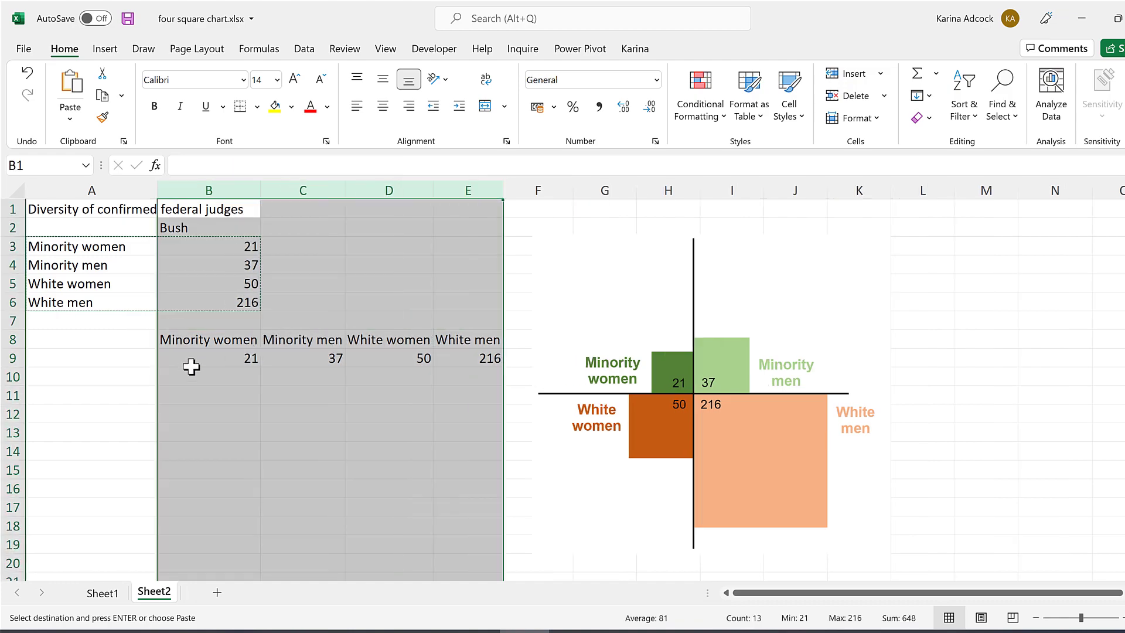
Calculate the square root of each count by entering =SQRT(B9) in B10 and filling it across to E10
{"action": "left_click_drag", "start_coordinate": [250, 359], "coordinate": [459, 364]}
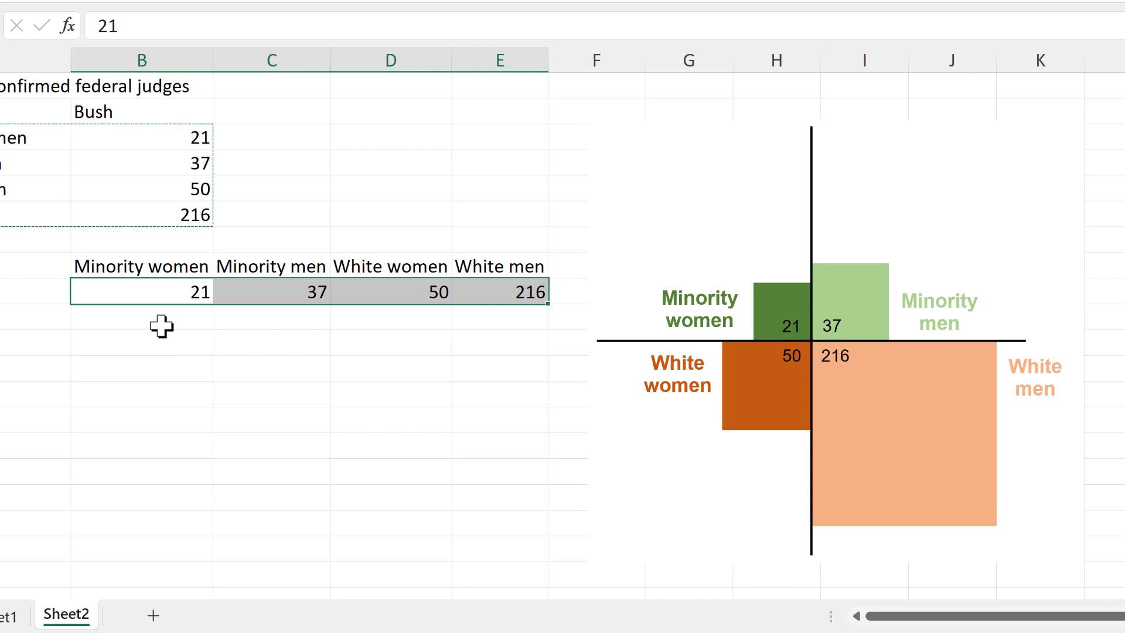
{"action": "left_click", "coordinate": [162, 327]}
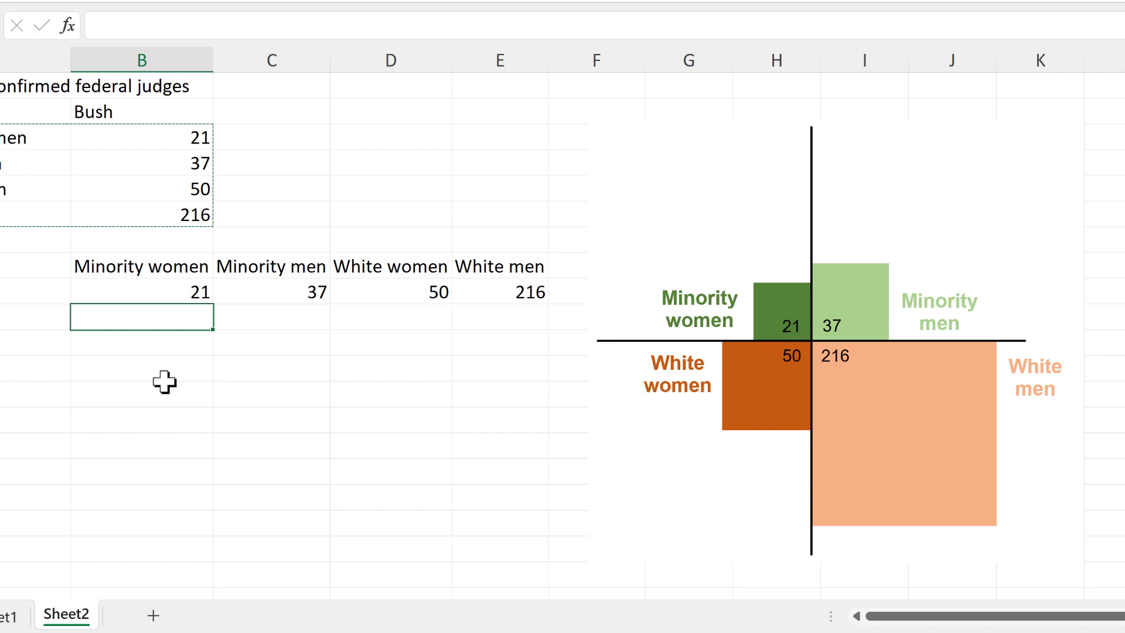
{"action": "key", "text": "F2"}
{"action": "type", "text": "=sqrt"}
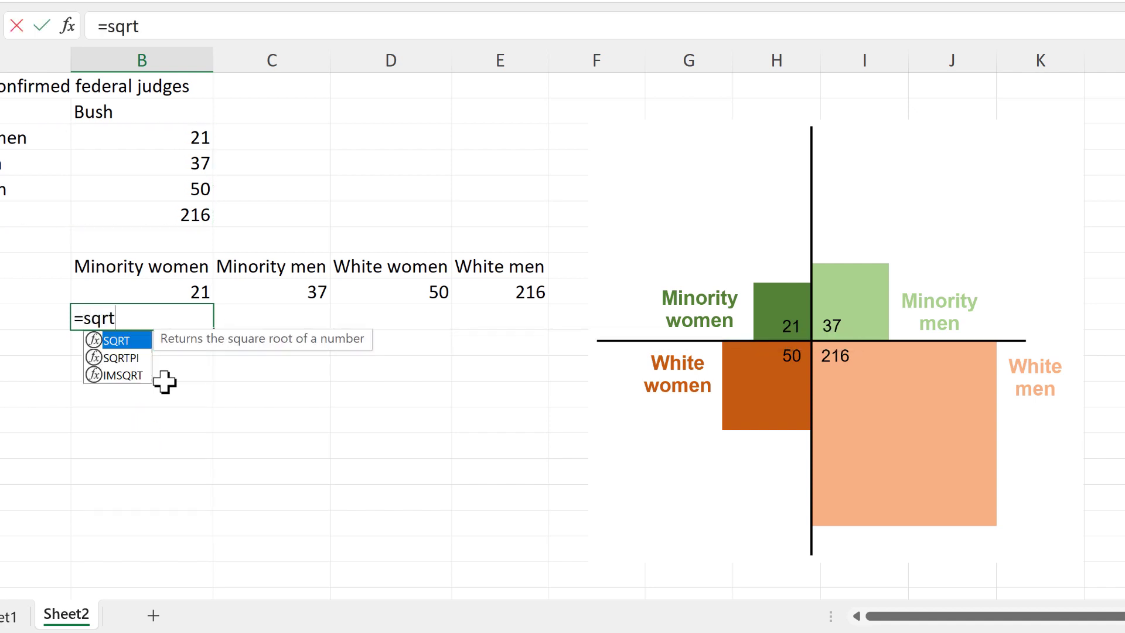
{"action": "key", "text": "Tab"}
{"action": "left_click", "coordinate": [179, 287]}
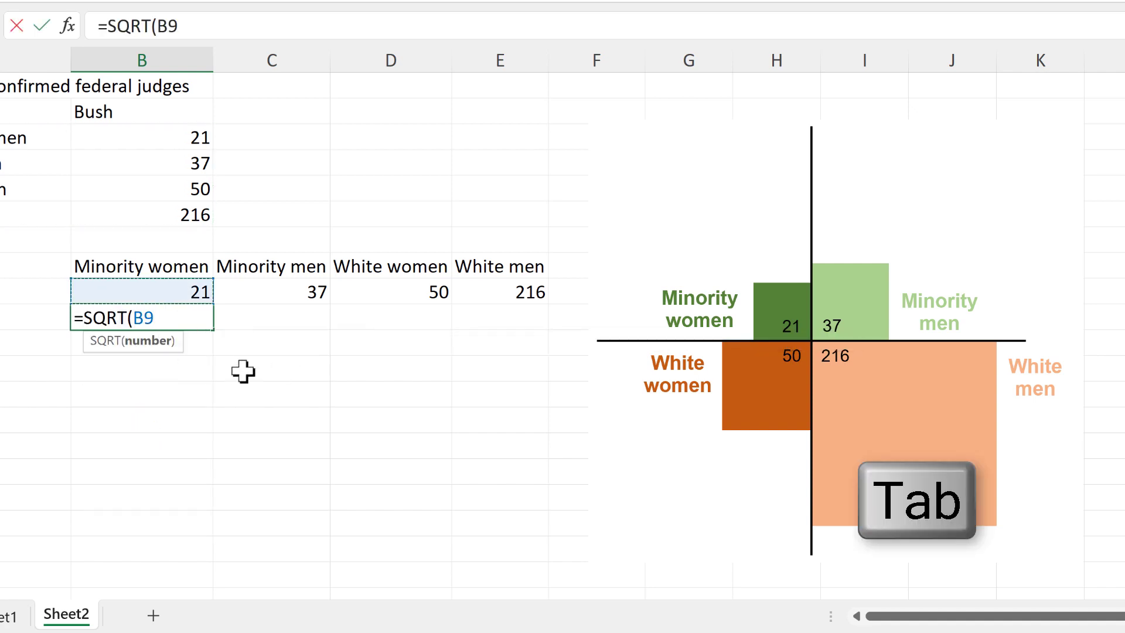
{"action": "key", "text": "Return"}
{"action": "left_click", "coordinate": [176, 317]}
{"action": "left_click_drag", "start_coordinate": [214, 328], "coordinate": [500, 324]}
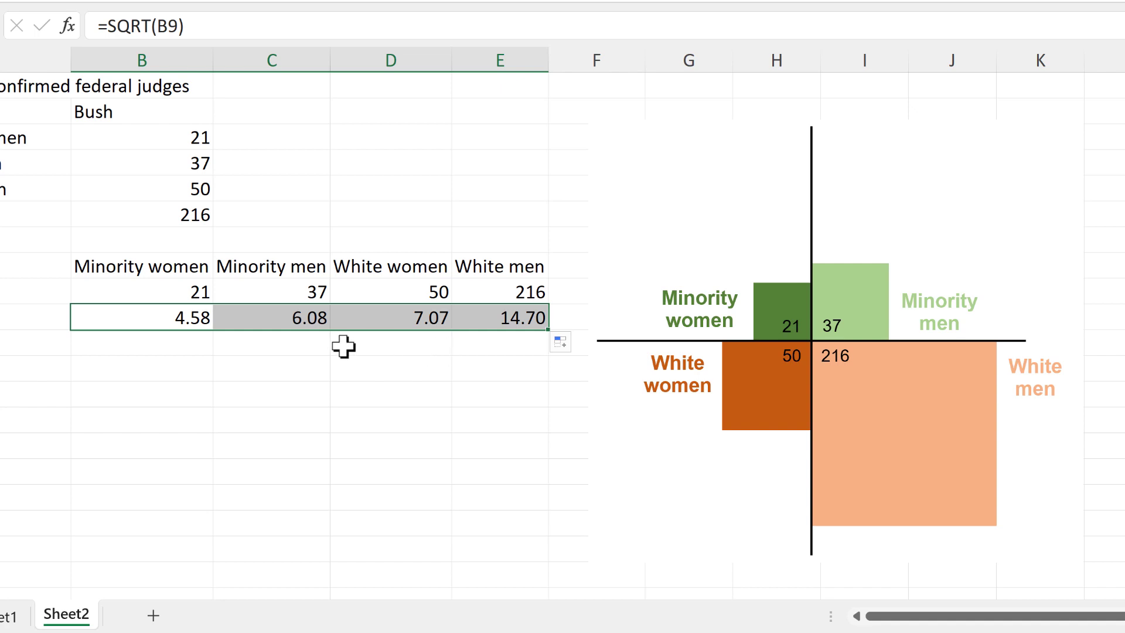
Enter the square order labels 1st, 2nd, 3rd and 4th in B11:E11
{"action": "left_click", "coordinate": [199, 350]}
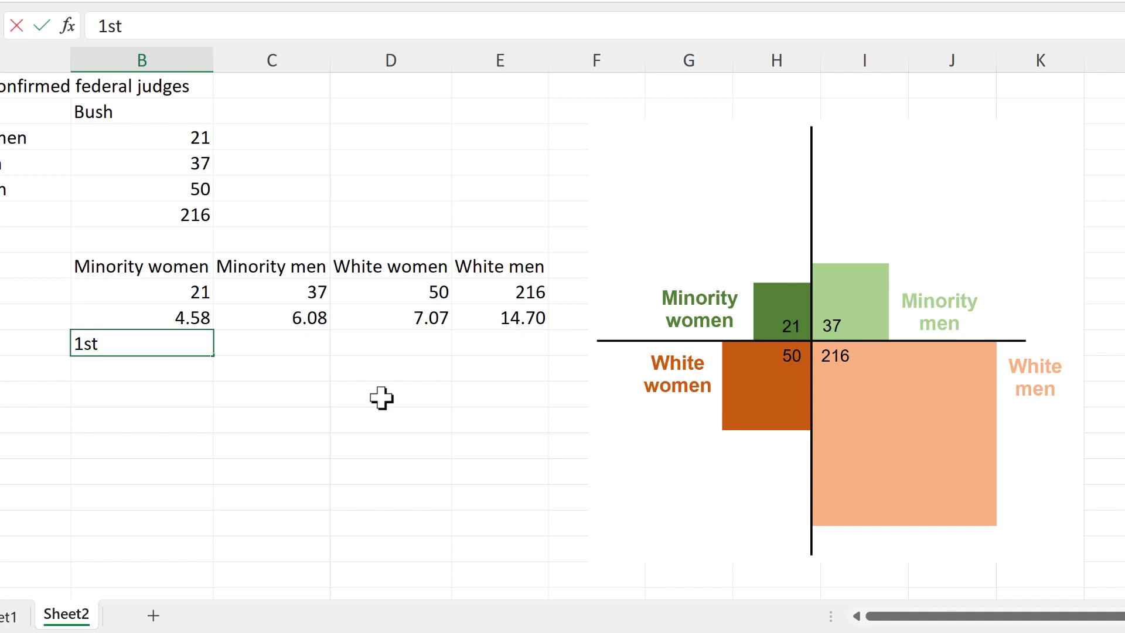
{"action": "key", "text": "Tab"}
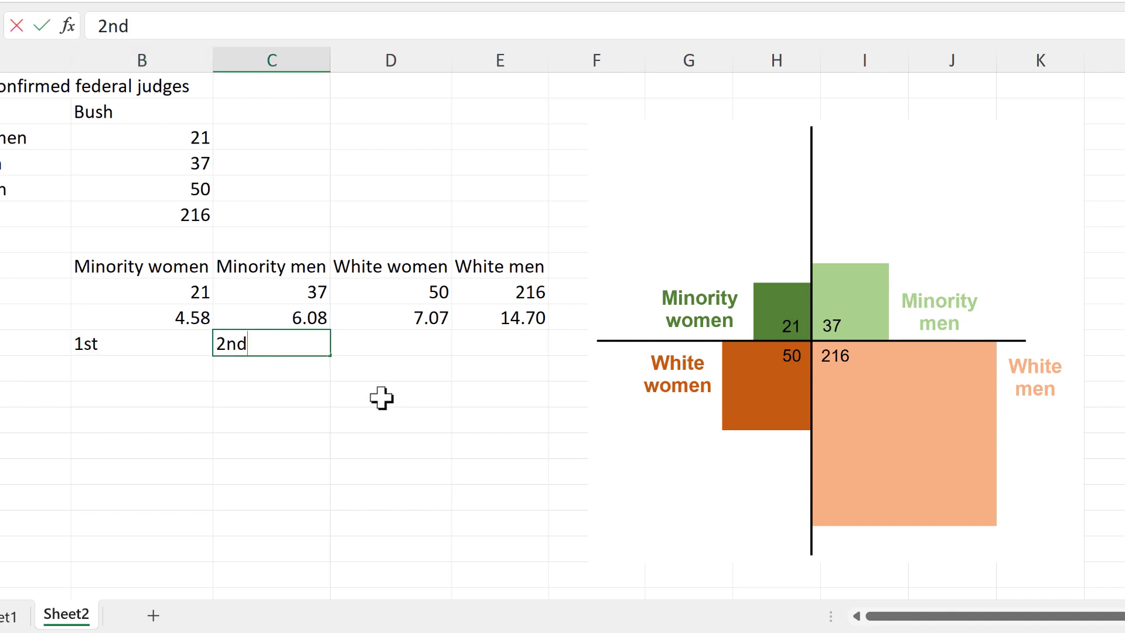
{"action": "key", "text": "Tab"}
{"action": "key", "text": "Tab"}
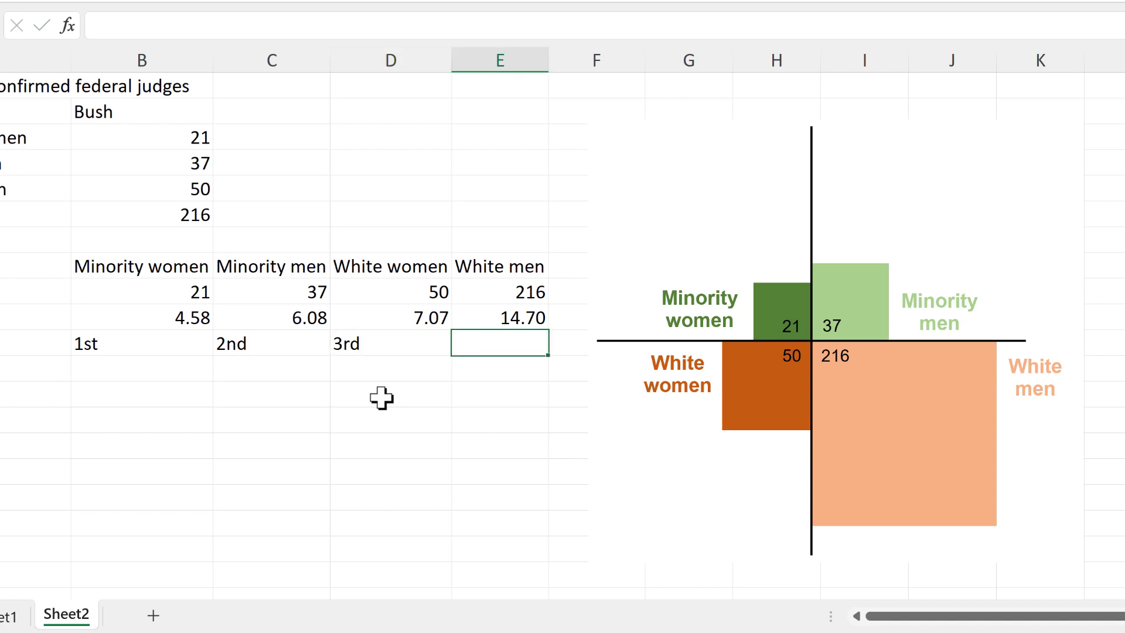
{"action": "type", "text": "4th"}
{"action": "key", "text": "Return"}
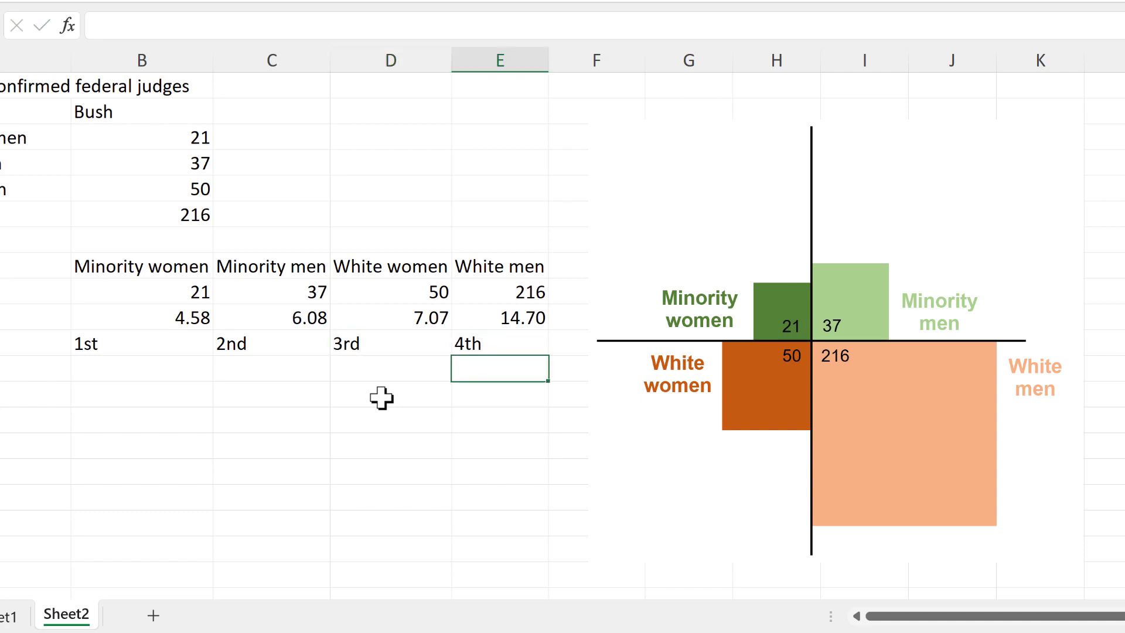
Enter the positions of the first two squares in rows 12 and 13: top and left in column B, top and right in column C
{"action": "left_click", "coordinate": [116, 369]}
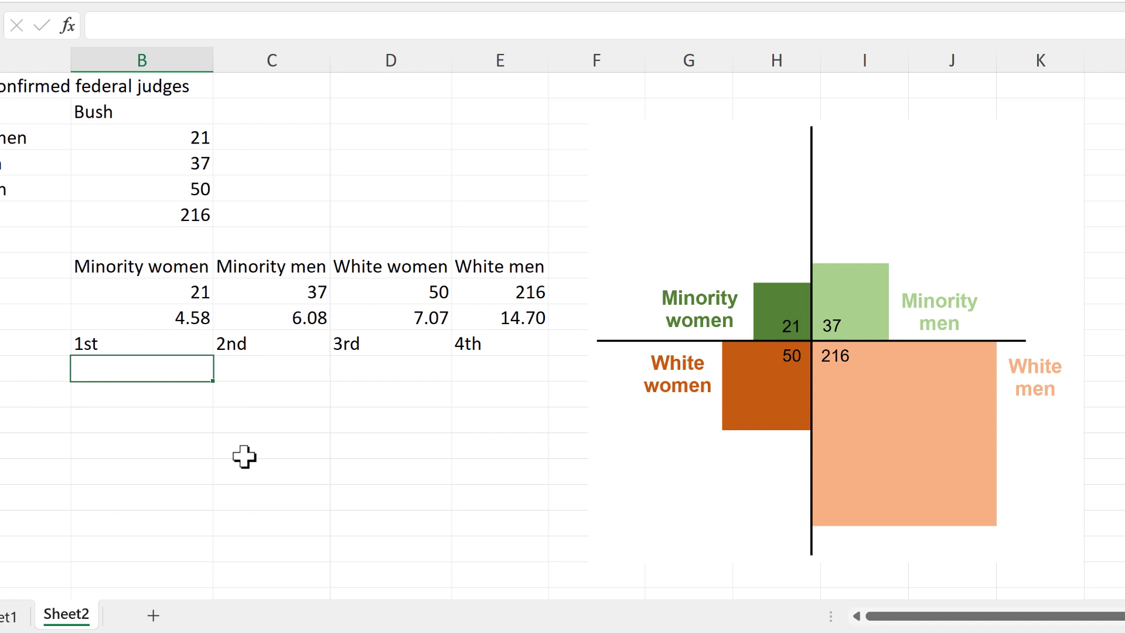
{"action": "key", "text": "Return"}
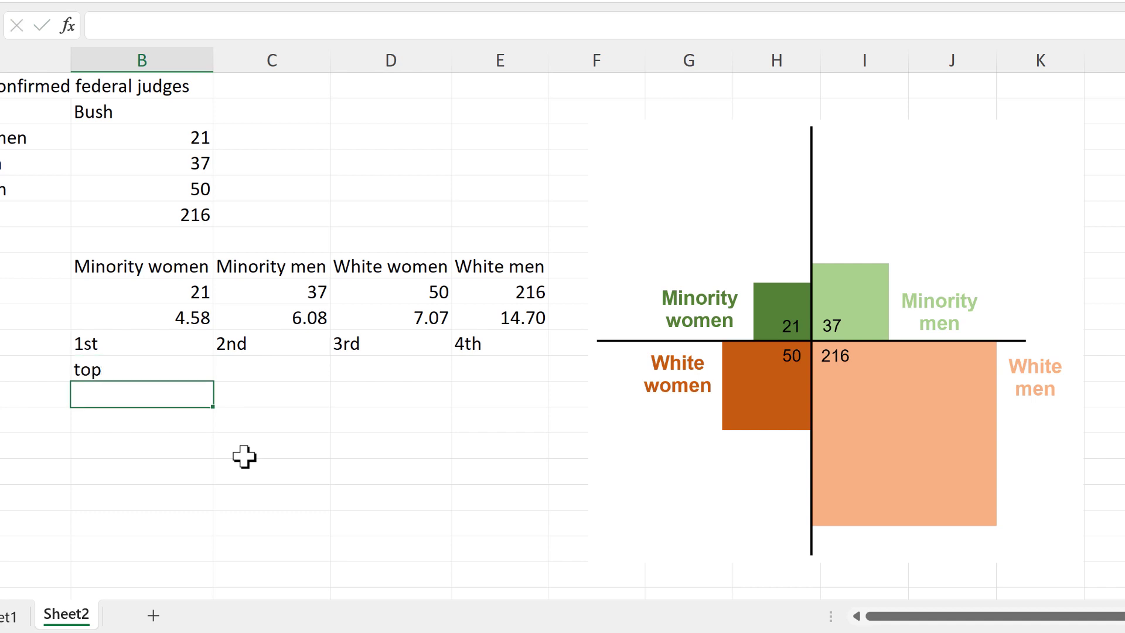
{"action": "left_click", "coordinate": [288, 369]}
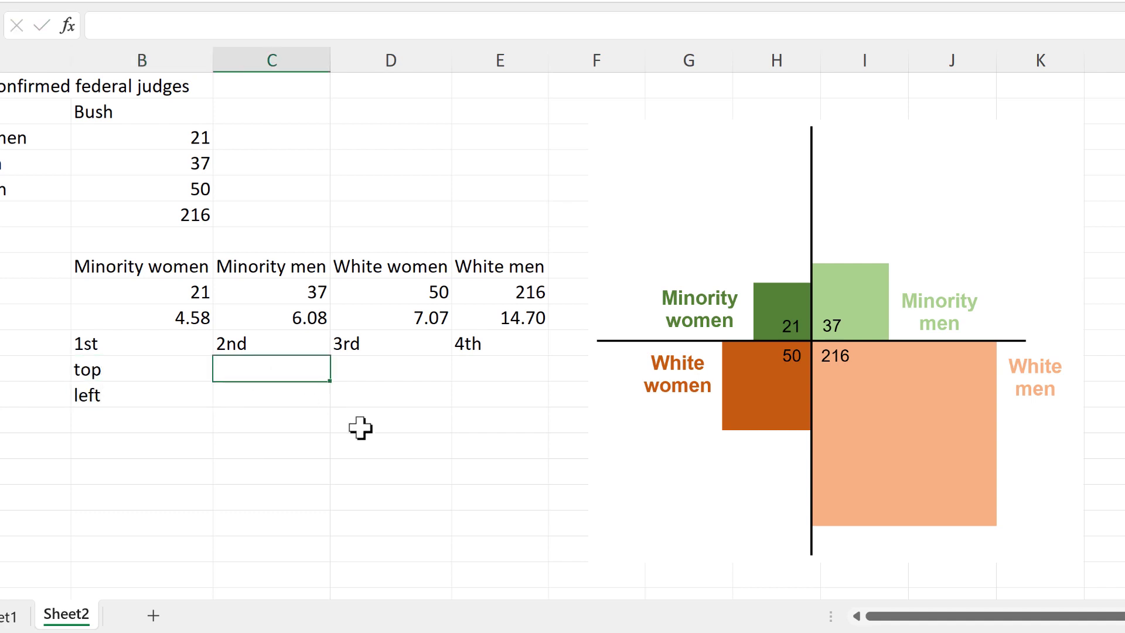
{"action": "key", "text": "Return"}
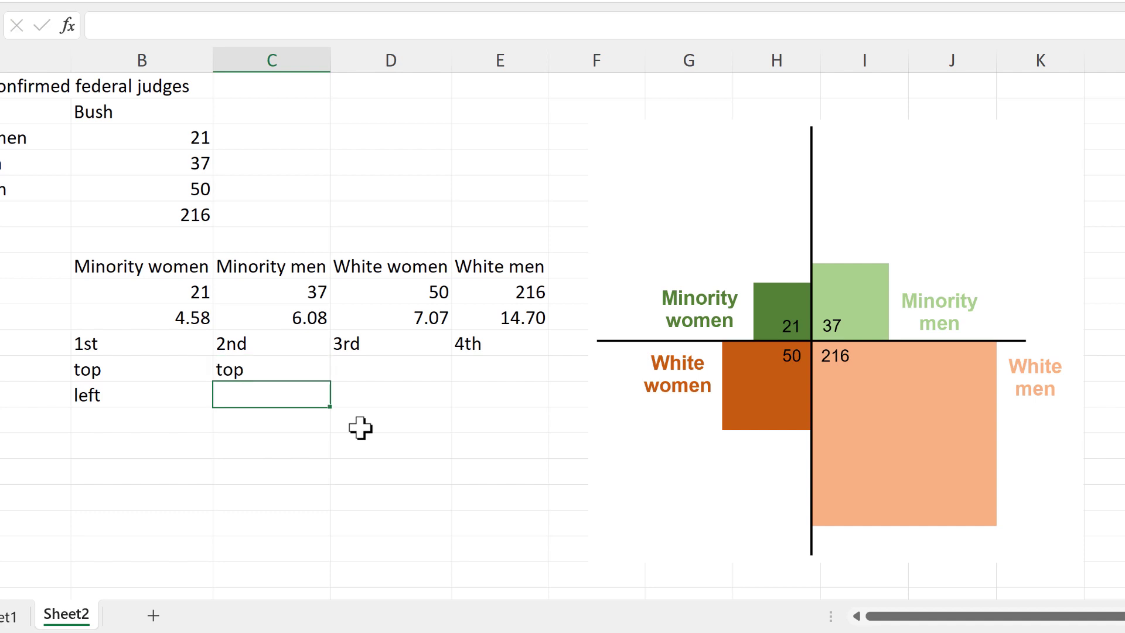
{"action": "type", "text": "right"}
{"action": "key", "text": "Tab"}
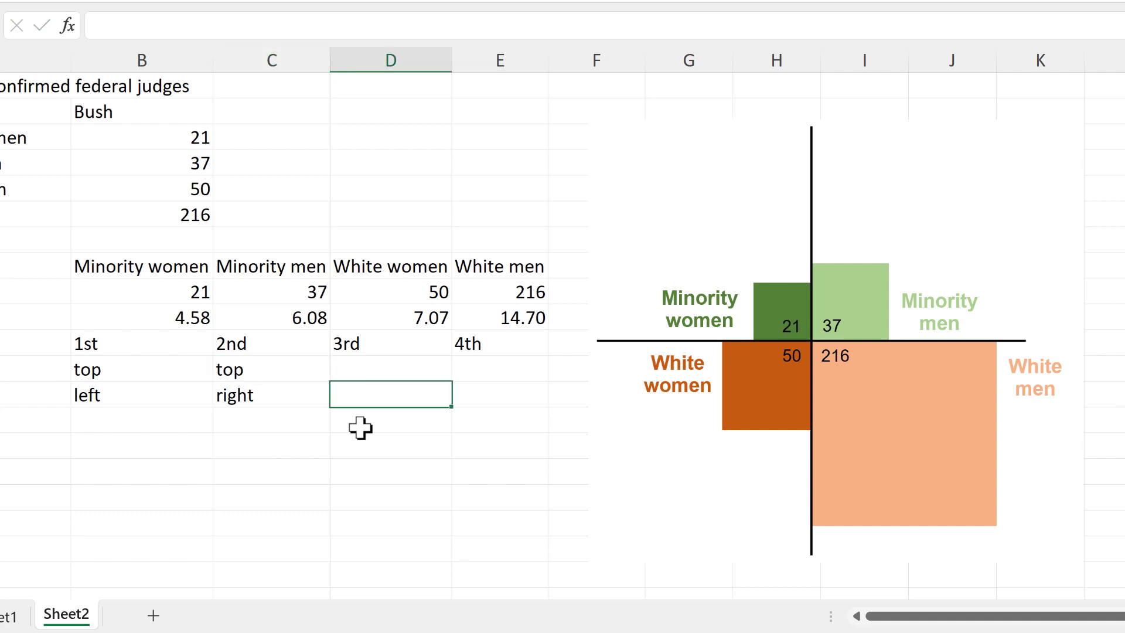
Enter the positions of the last two squares in rows 12 and 13: bottom and left in column D, bottom and right in column E
{"action": "key", "text": "Up"}
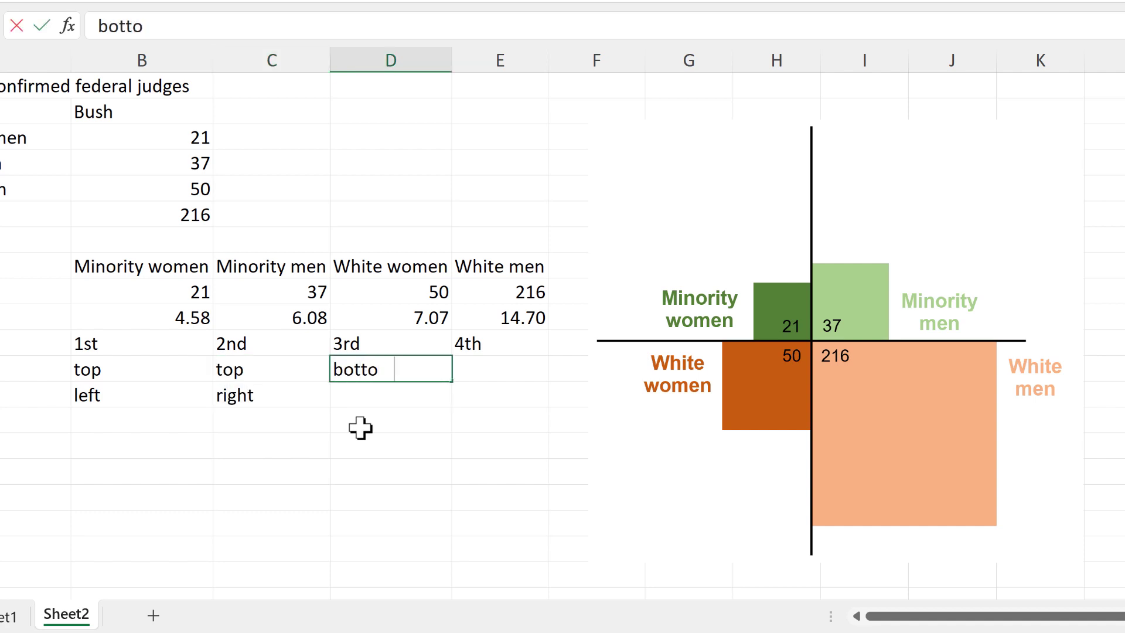
{"action": "key", "text": "Return"}
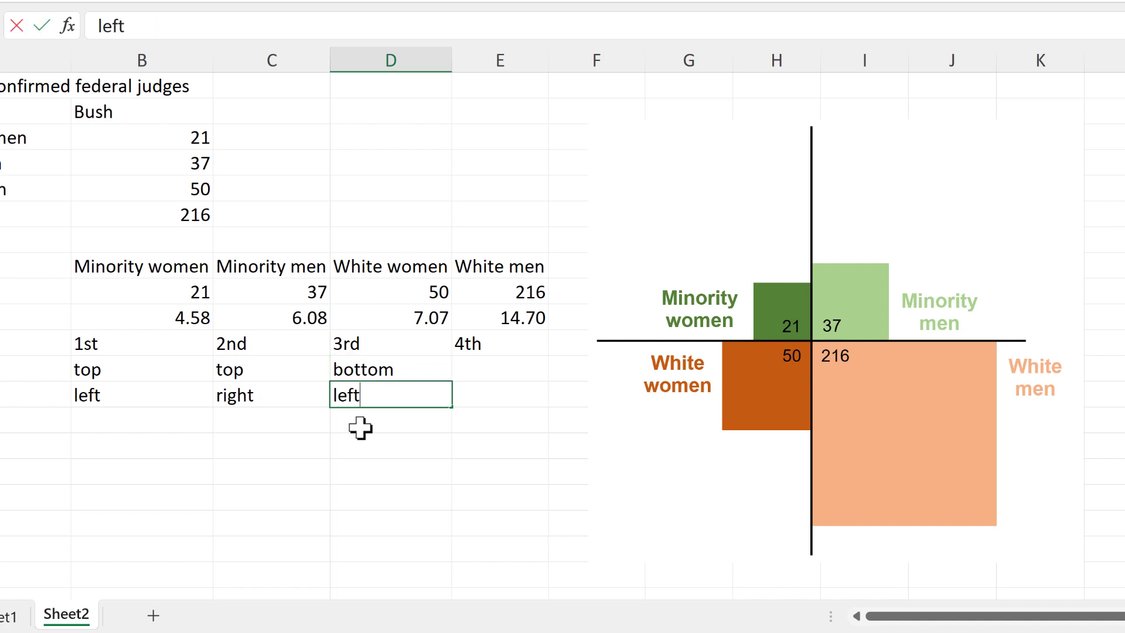
{"action": "key", "text": "Tab"}
{"action": "key", "text": "Up"}
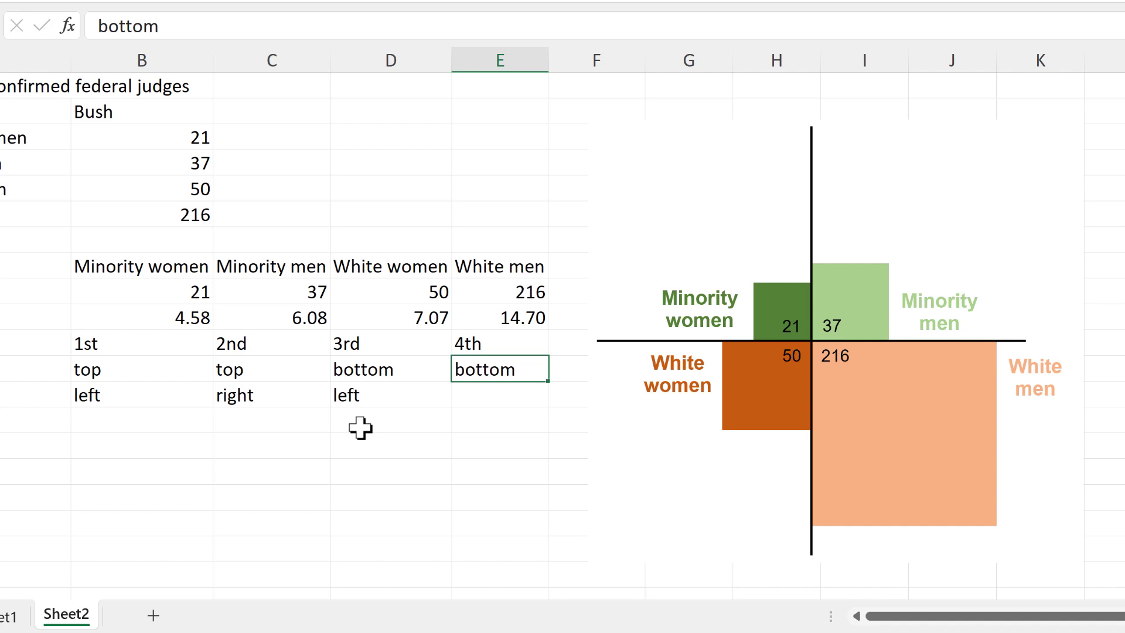
{"action": "key", "text": "Return"}
{"action": "type", "text": "right"}
{"action": "key", "text": "Return"}
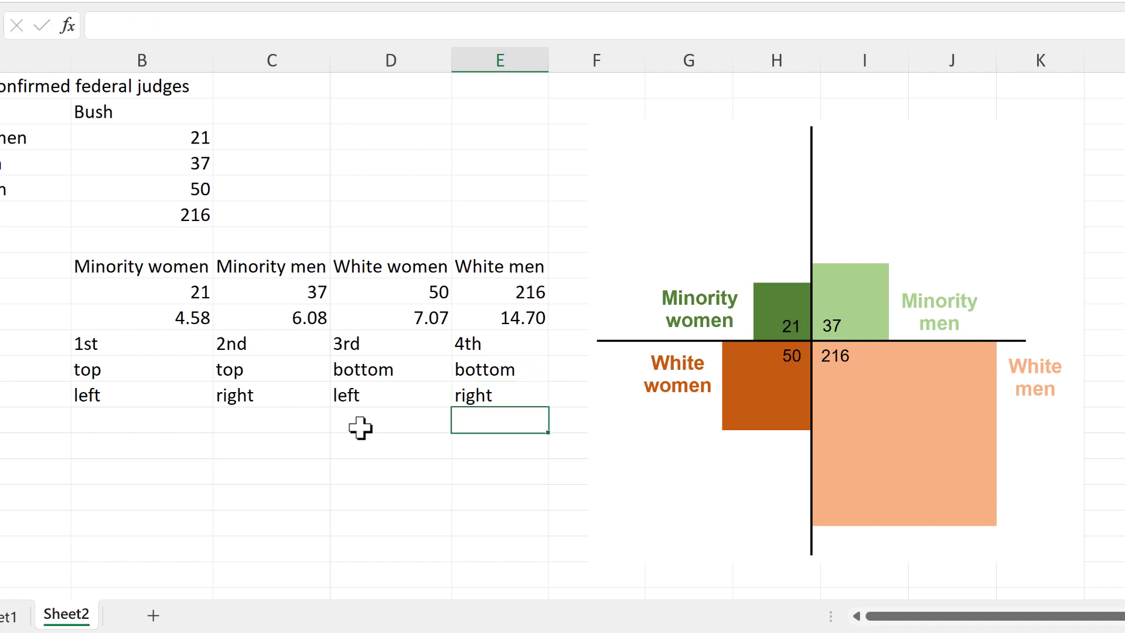
{"action": "left_click_drag", "start_coordinate": [158, 372], "coordinate": [476, 394]}
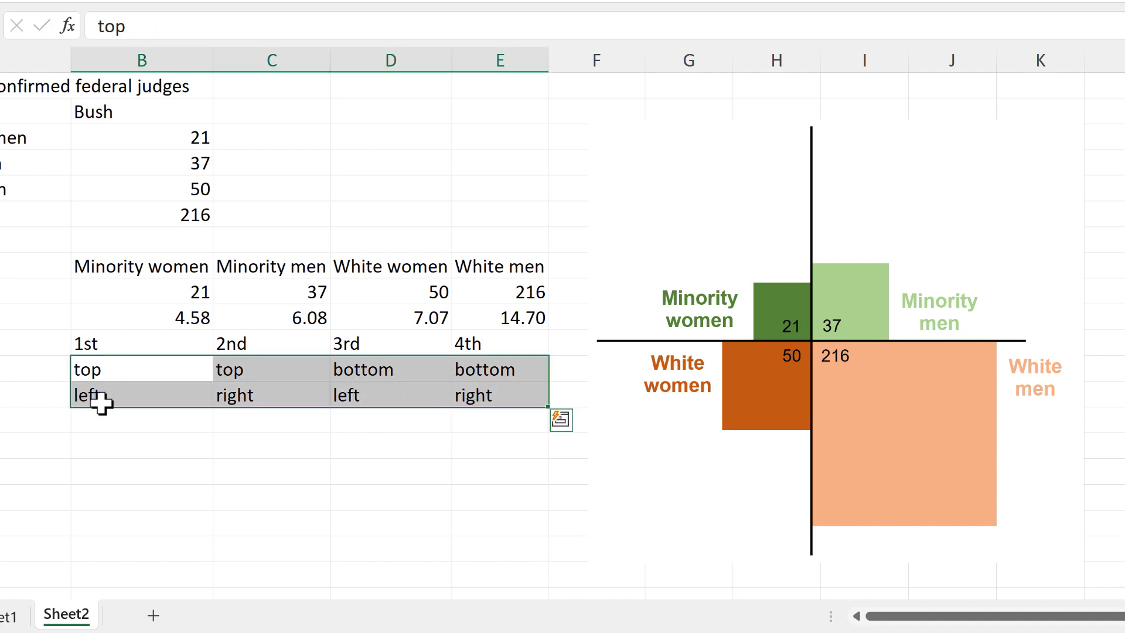
{"action": "left_click", "coordinate": [374, 446]}
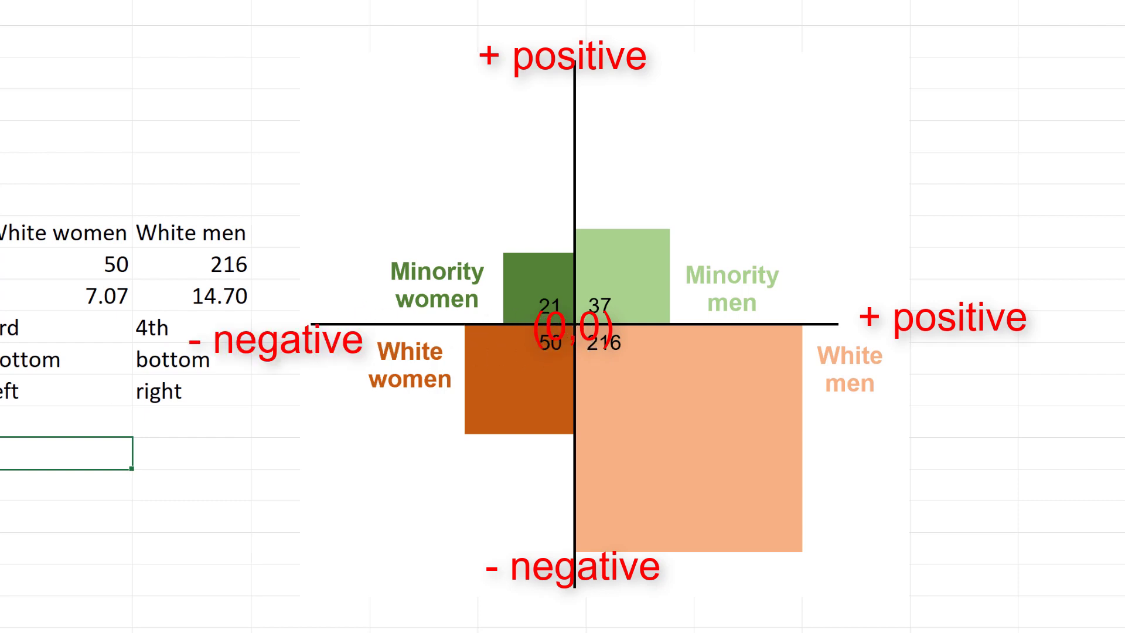
Label A14 as "y values (top/bottom)" and A15 as "x values (left/right)"
{"action": "type", "text": "y values (top/bottom"}
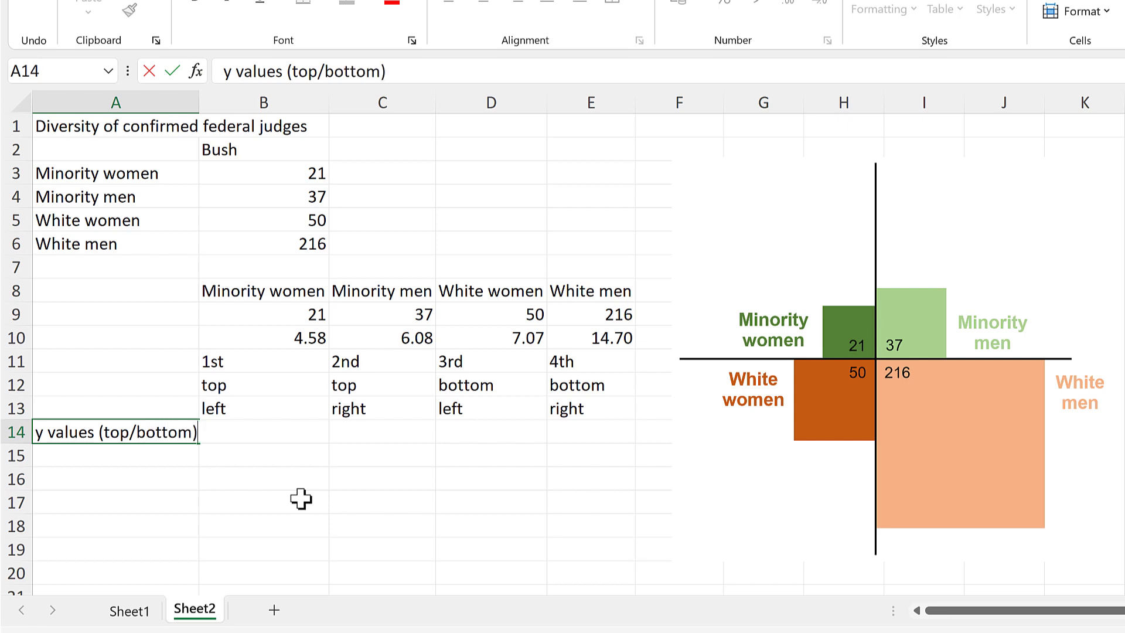
{"action": "key", "text": "Return"}
{"action": "type", "text": "x"}
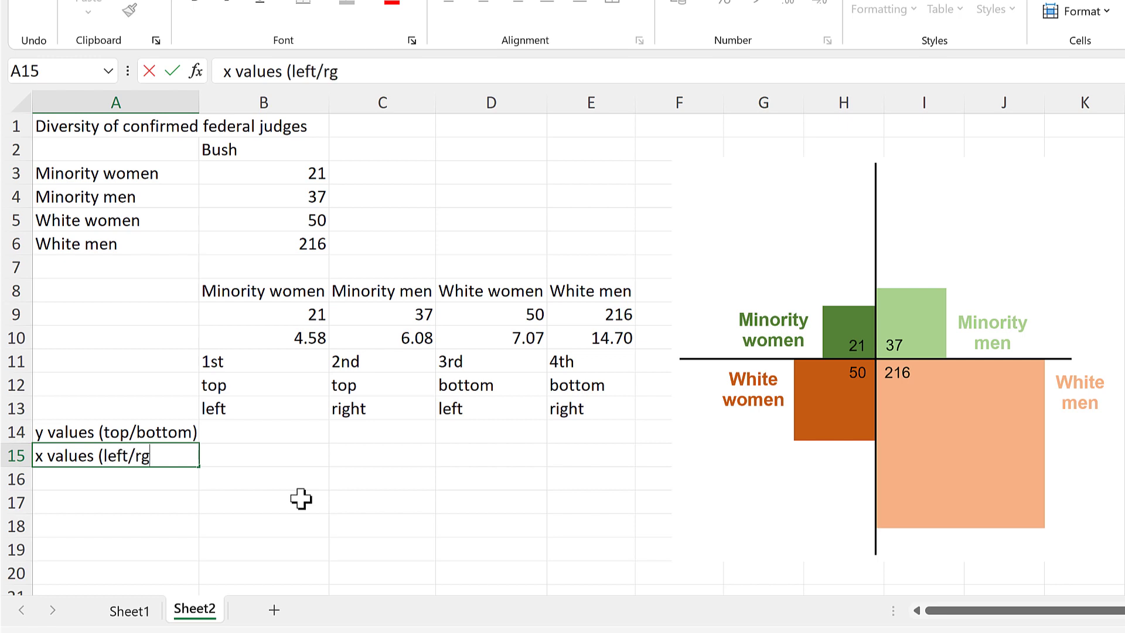
{"action": "type", "text": " values (left/right)"}
{"action": "key", "text": "Return"}
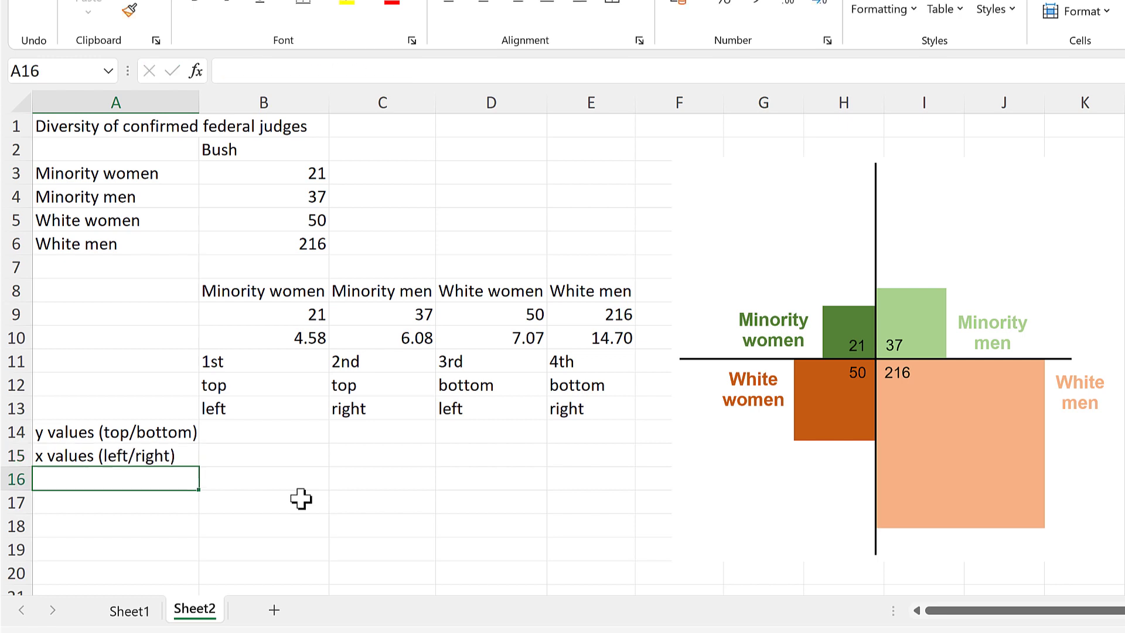
Copy the square roots in B10:E10 and paste them as values into the y values row starting at B14
{"action": "left_click", "coordinate": [258, 433]}
{"action": "left_click_drag", "start_coordinate": [281, 340], "coordinate": [558, 339]}
{"action": "key", "text": "ctrl+c"}
{"action": "scroll", "coordinate": [367, 344], "scroll_direction": "down", "scroll_amount": 2}
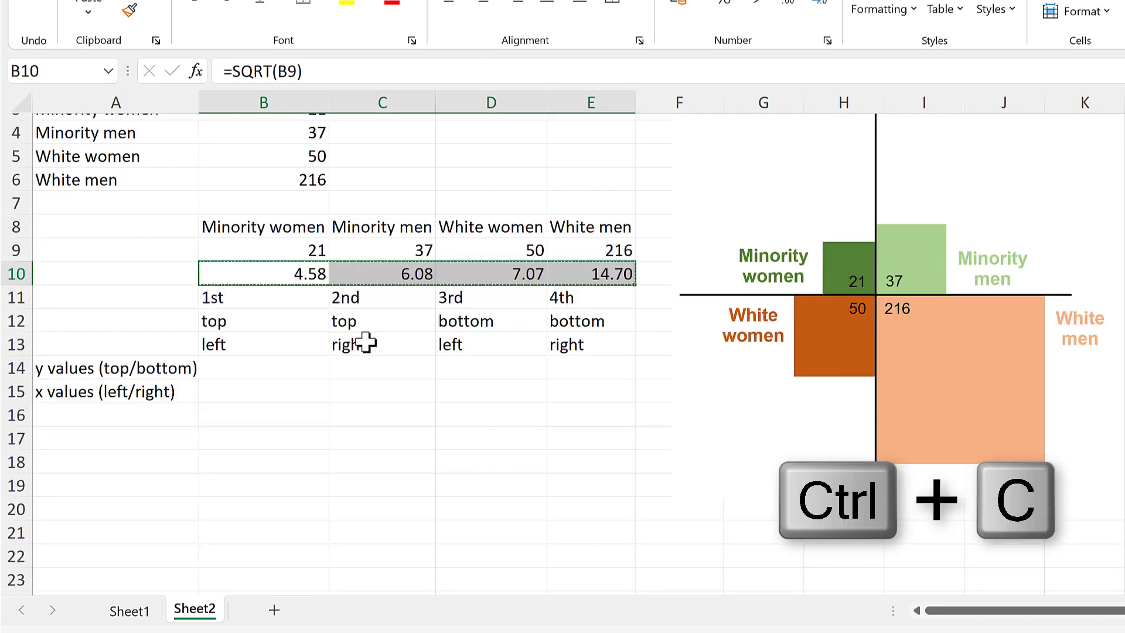
{"action": "left_click", "coordinate": [269, 289]}
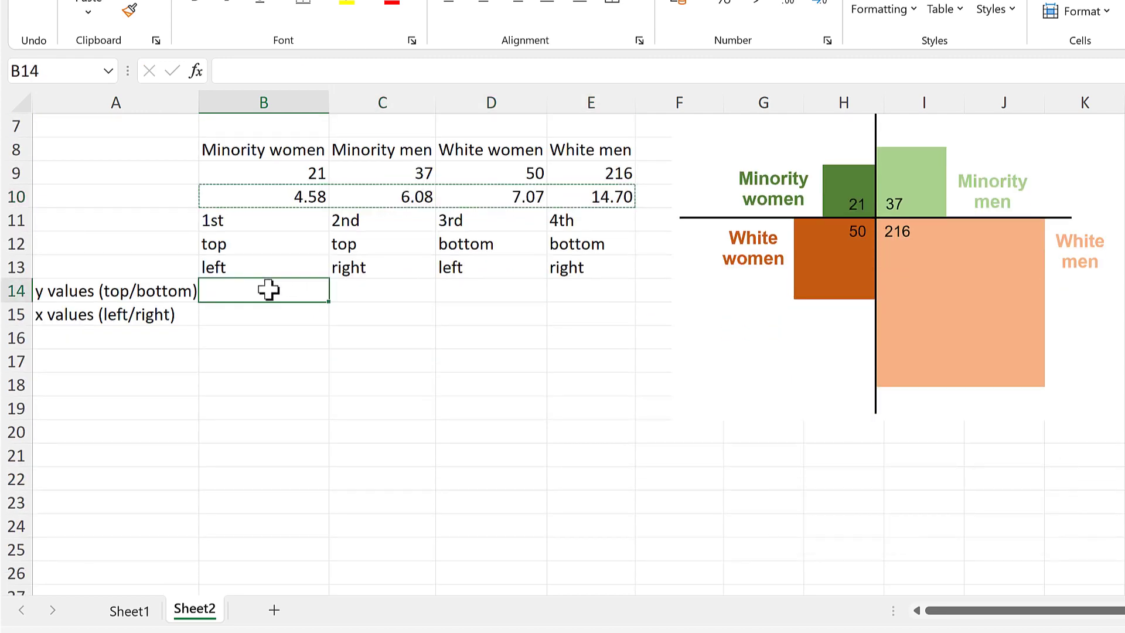
{"action": "right_click", "coordinate": [269, 289]}
{"action": "left_click", "coordinate": [344, 201]}
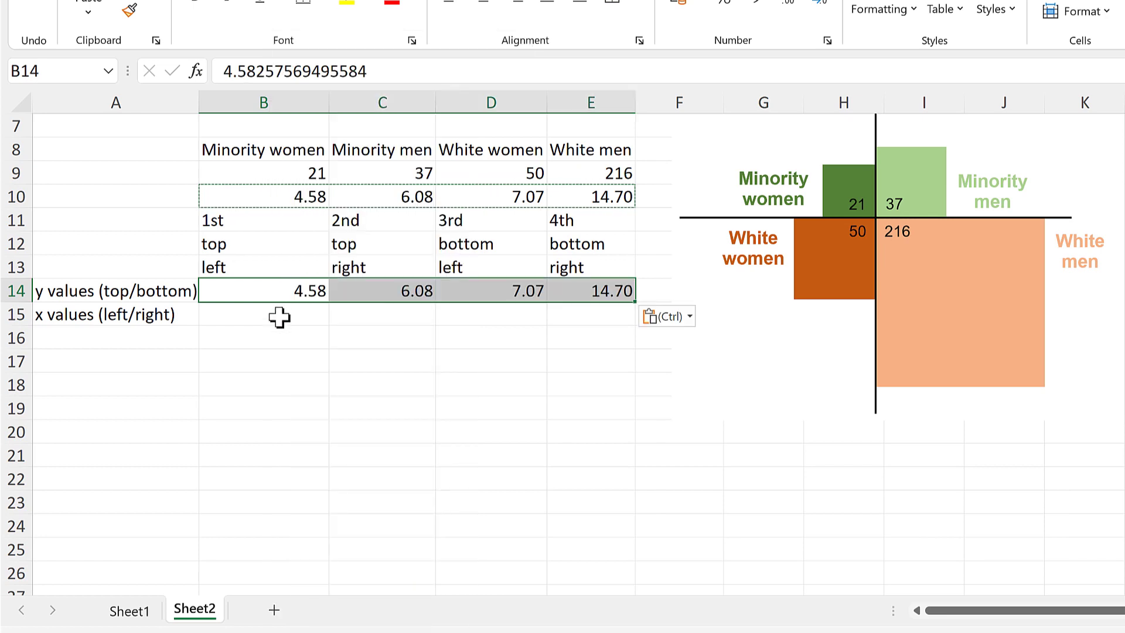
Paste the copied square roots as values into the x values row starting at B15
{"action": "left_click", "coordinate": [280, 318]}
{"action": "right_click", "coordinate": [286, 326]}
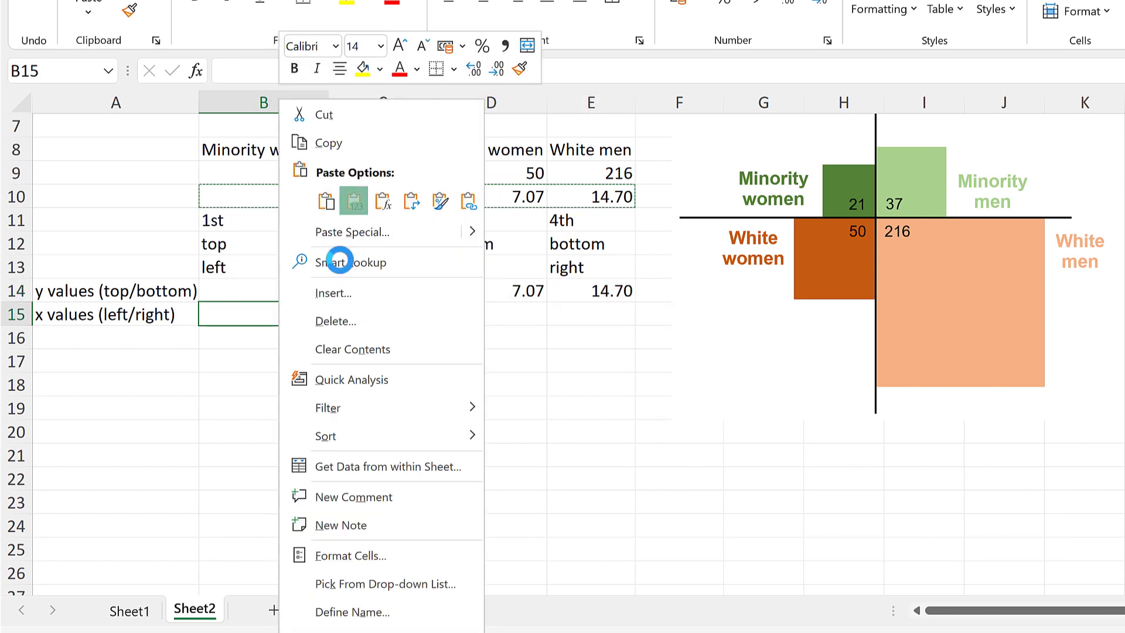
{"action": "left_click", "coordinate": [351, 199]}
{"action": "left_click", "coordinate": [346, 366]}
Make the y values of the two bottom squares in D14 and E14 negative
{"action": "left_click_drag", "start_coordinate": [457, 242], "coordinate": [563, 243]}
{"action": "left_click_drag", "start_coordinate": [505, 291], "coordinate": [573, 292]}
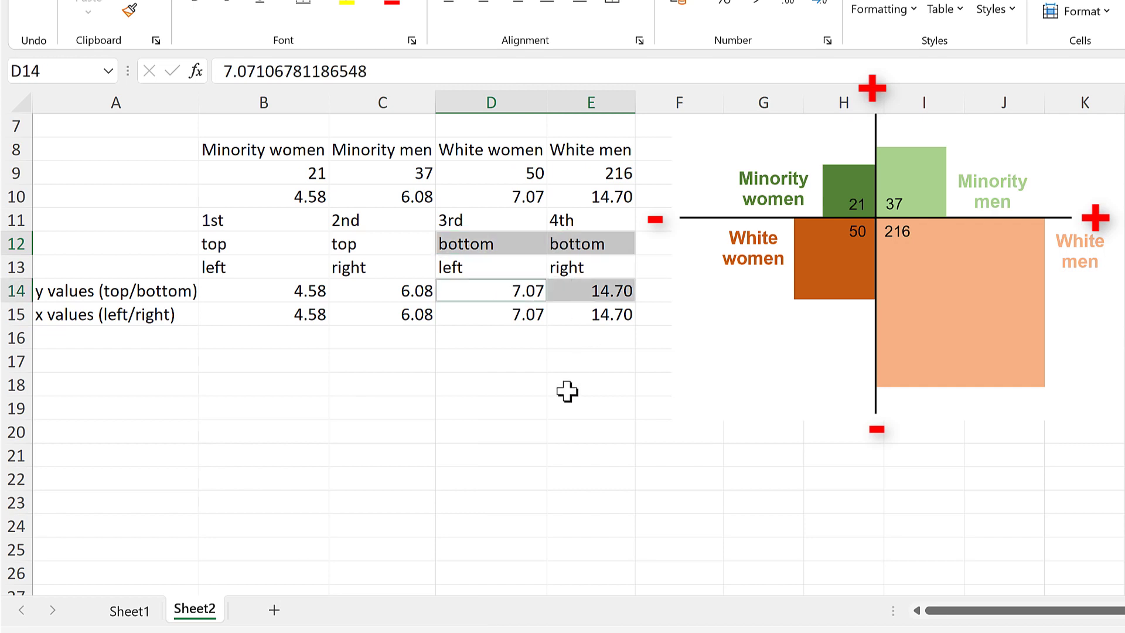
{"action": "left_click", "coordinate": [510, 290]}
{"action": "key", "text": "F2"}
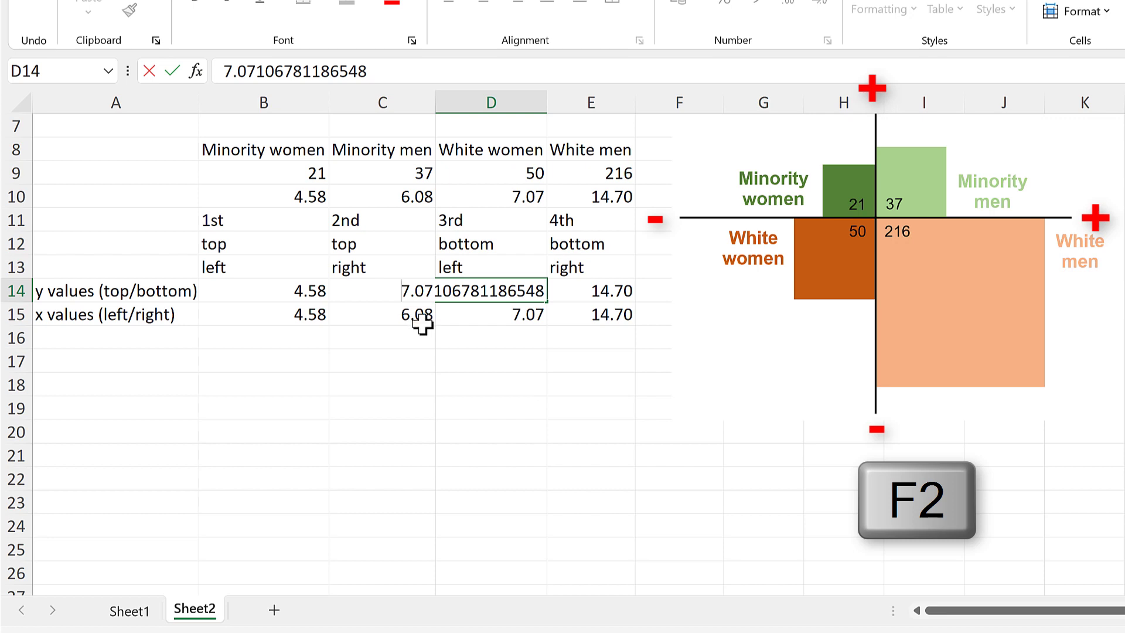
{"action": "key", "text": "Home"}
{"action": "type", "text": "-"}
{"action": "key", "text": "Return"}
{"action": "left_click", "coordinate": [613, 291]}
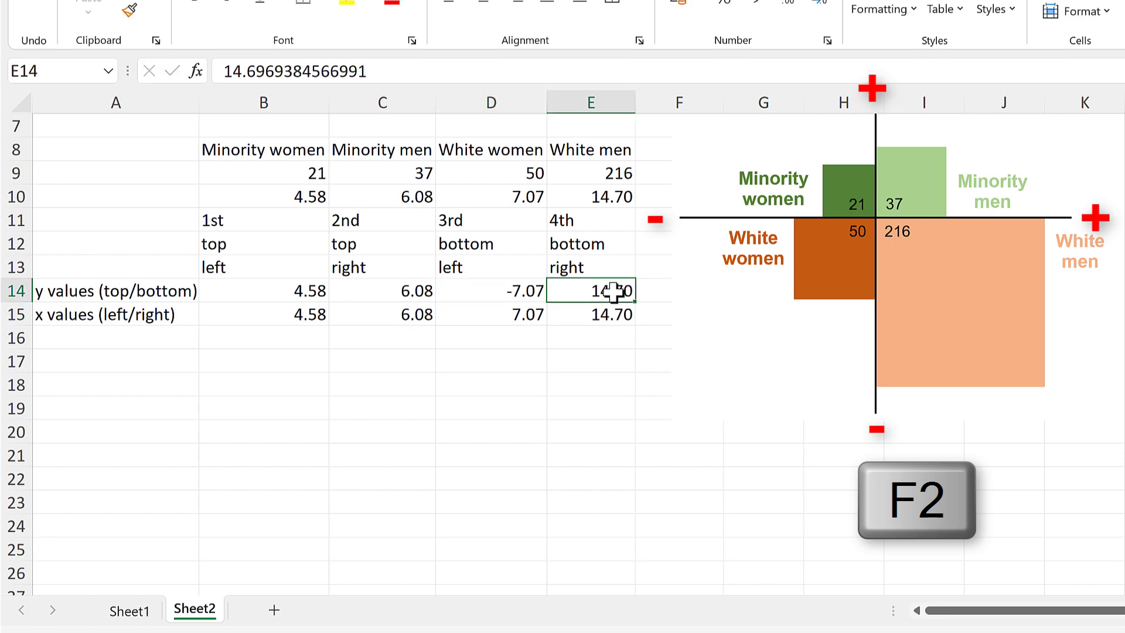
{"action": "key", "text": "F2"}
{"action": "type", "text": "-"}
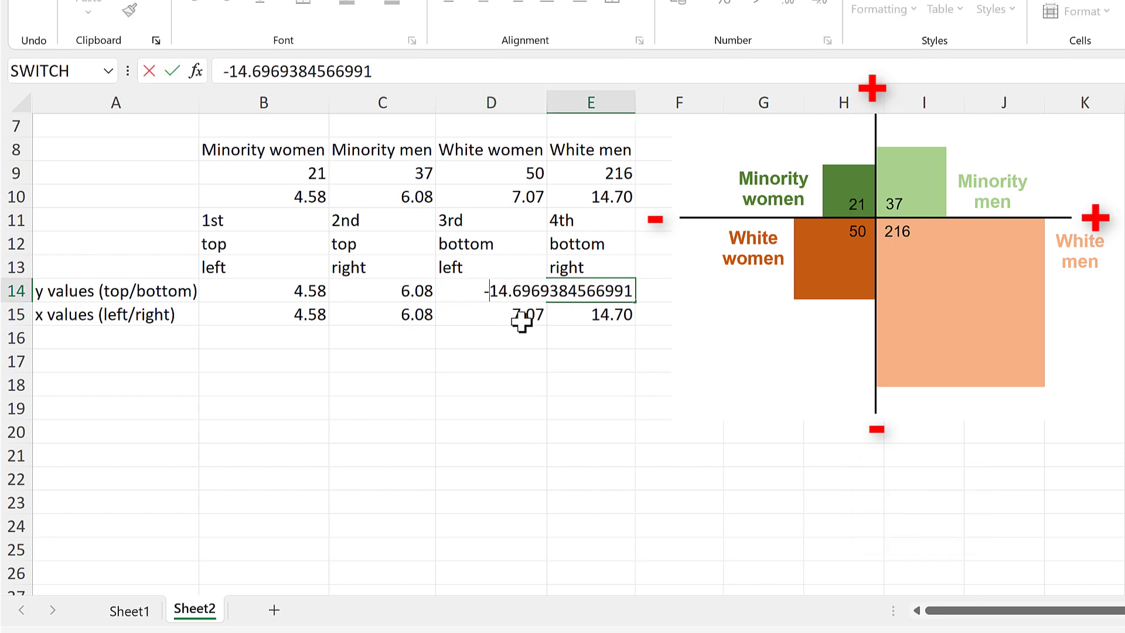
{"action": "key", "text": "Return"}
Make the x values of the two left squares in B15 and D15 negative
{"action": "left_click", "coordinate": [276, 265]}
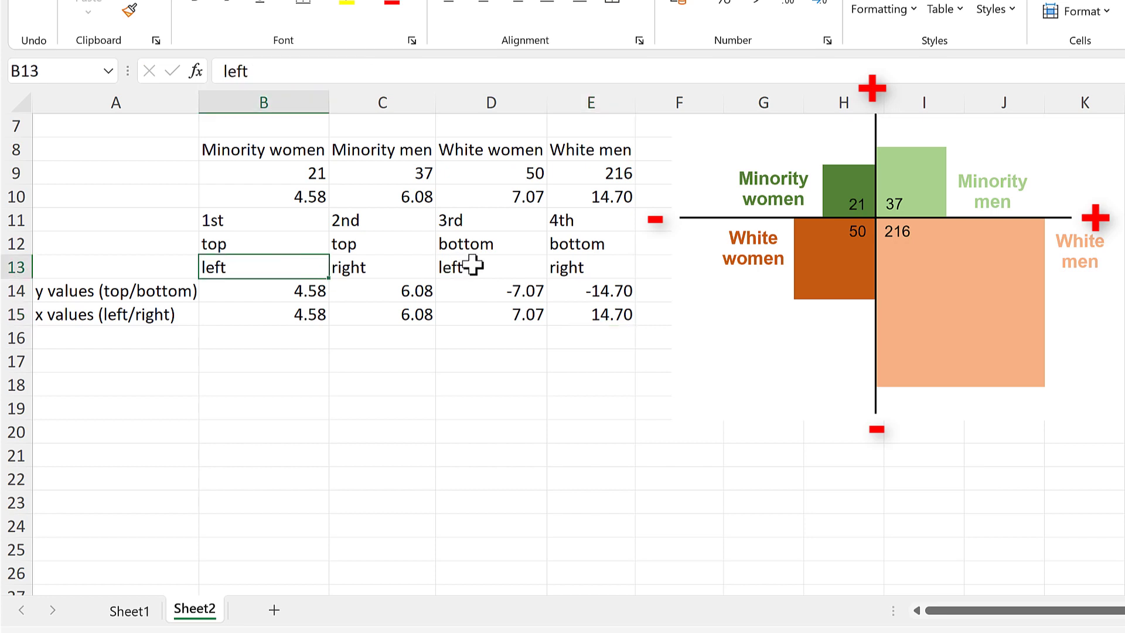
{"action": "left_click", "coordinate": [472, 265], "text": "ctrl"}
{"action": "left_click", "coordinate": [311, 317], "text": "ctrl"}
{"action": "left_click", "coordinate": [488, 316], "text": "ctrl"}
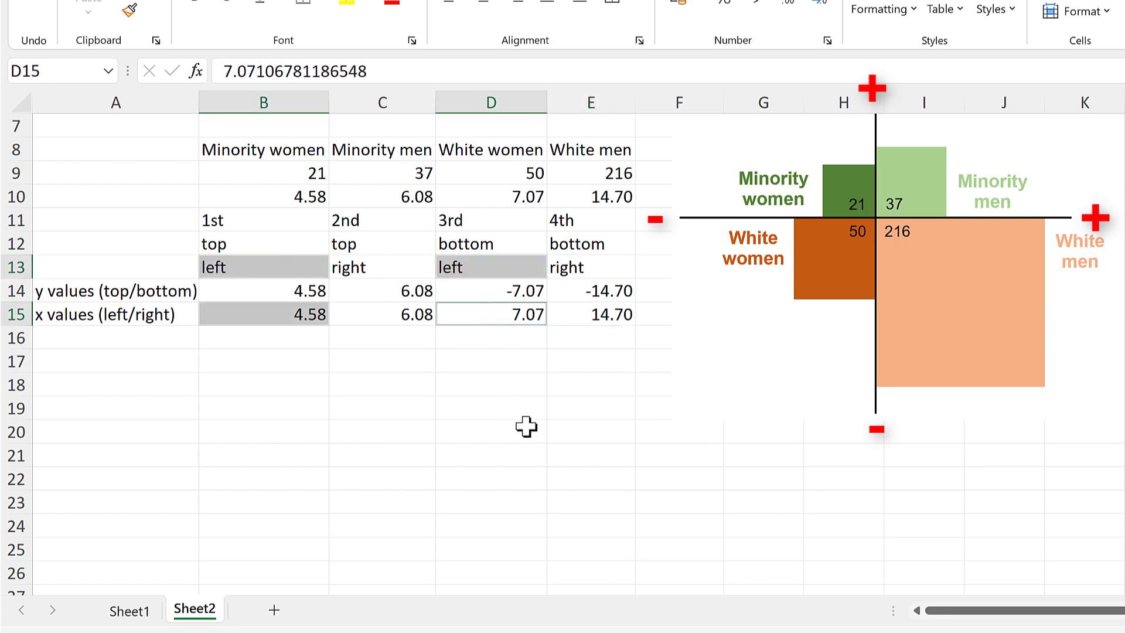
{"action": "left_click", "coordinate": [283, 326]}
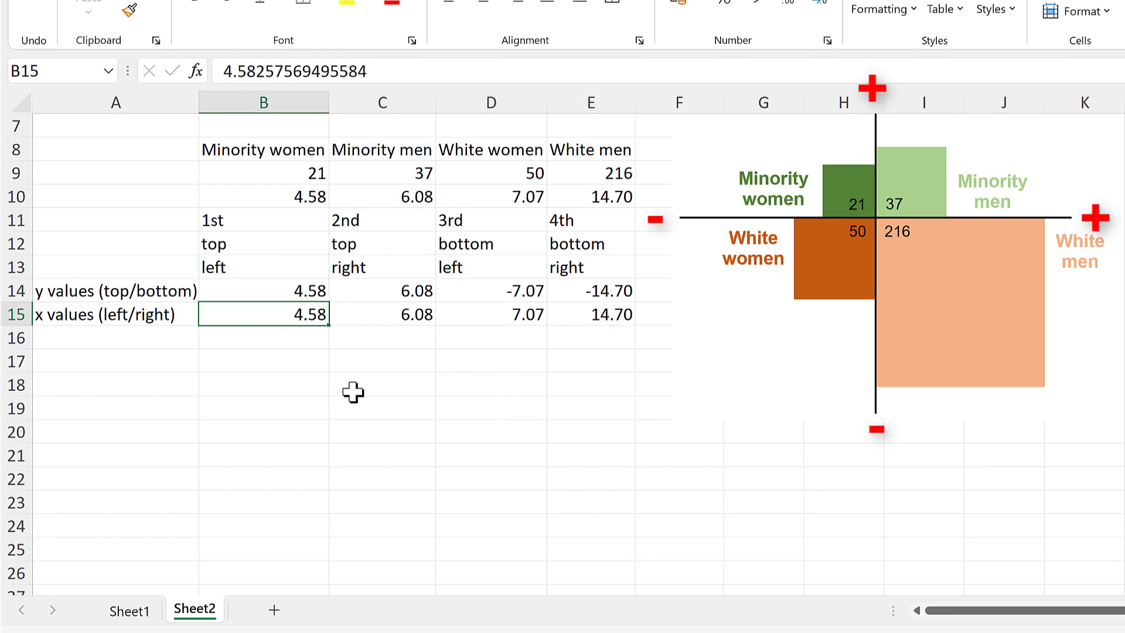
{"action": "key", "text": "F2"}
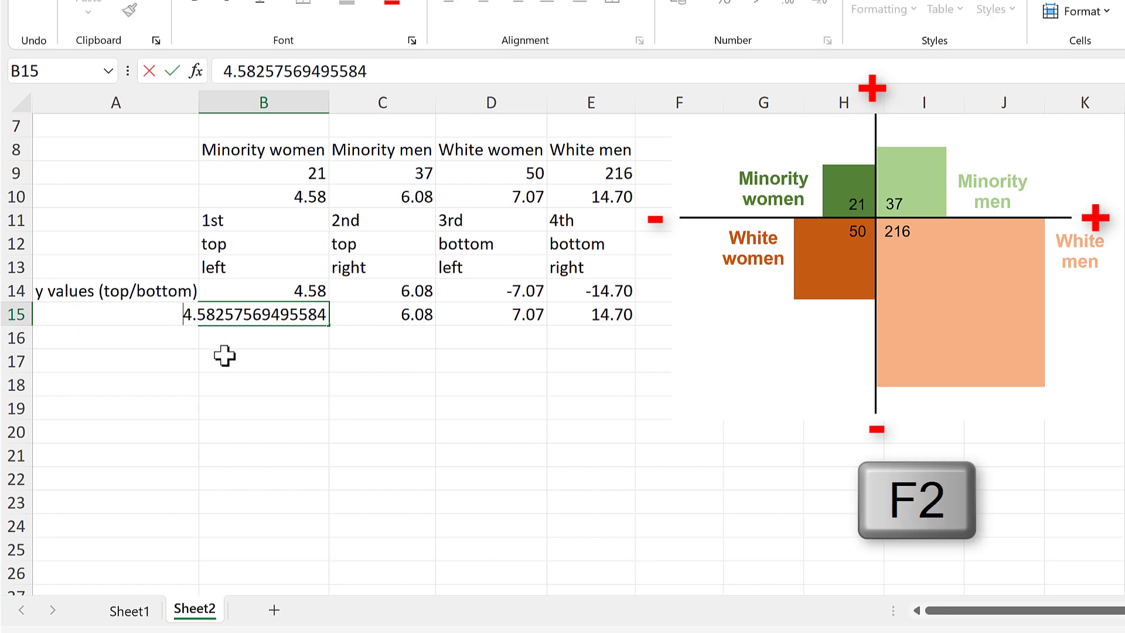
{"action": "type", "text": "-"}
{"action": "left_click", "coordinate": [507, 315]}
{"action": "key", "text": "F2"}
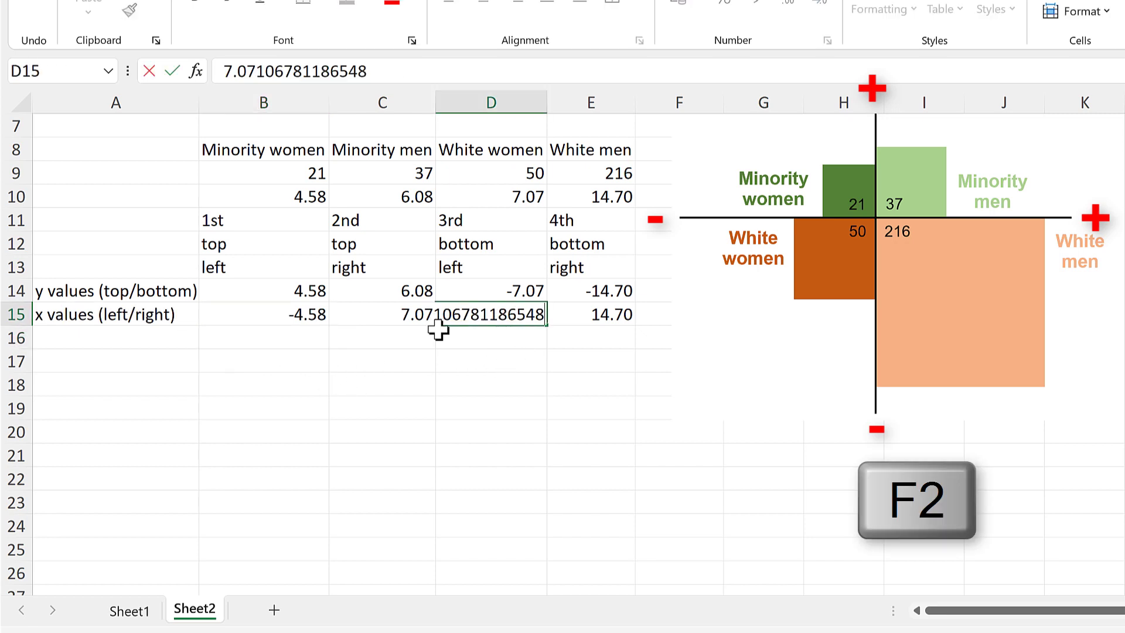
{"action": "type", "text": "-"}
{"action": "key", "text": "Return"}
{"action": "left_click", "coordinate": [403, 360]}
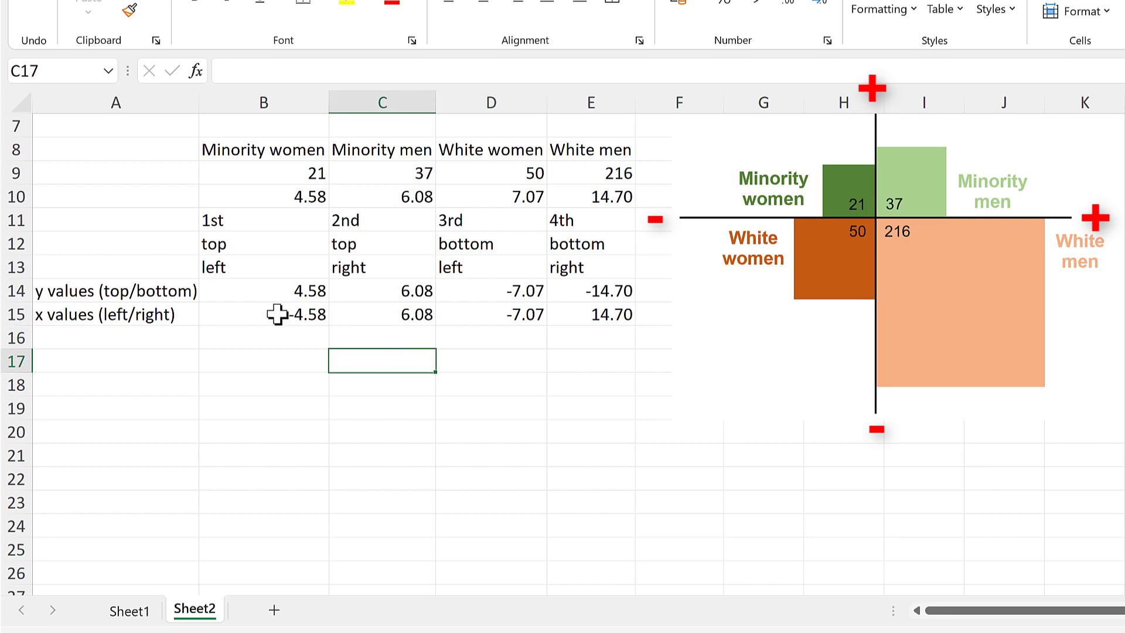
Label A16 as "x values", below the x values (left/right) row
{"action": "left_click_drag", "start_coordinate": [277, 314], "coordinate": [574, 320]}
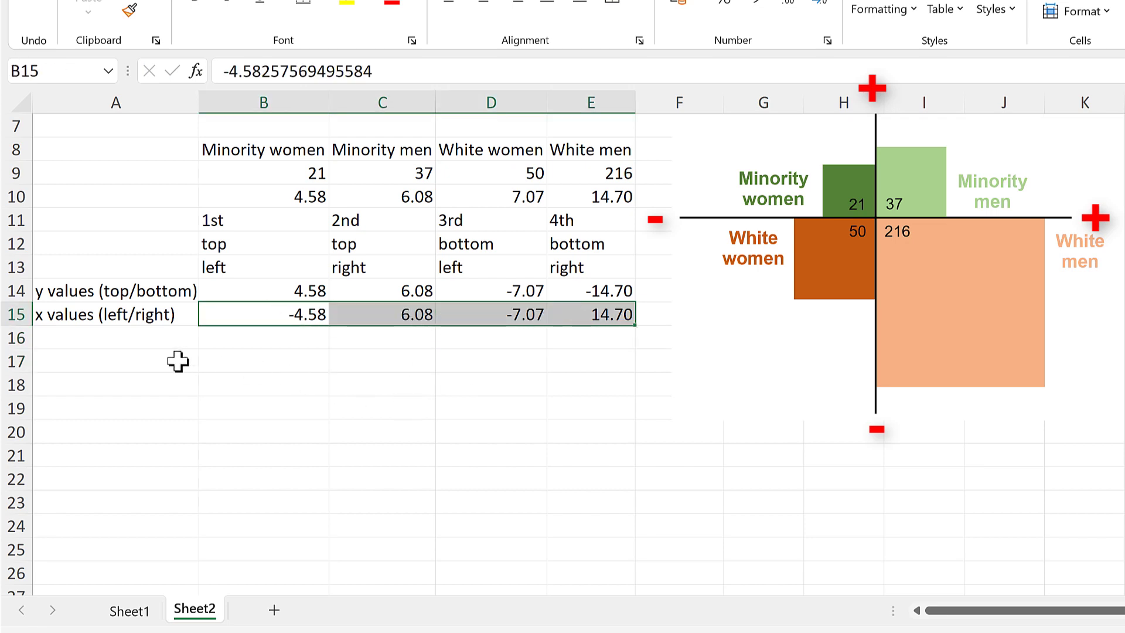
{"action": "left_click", "coordinate": [157, 347]}
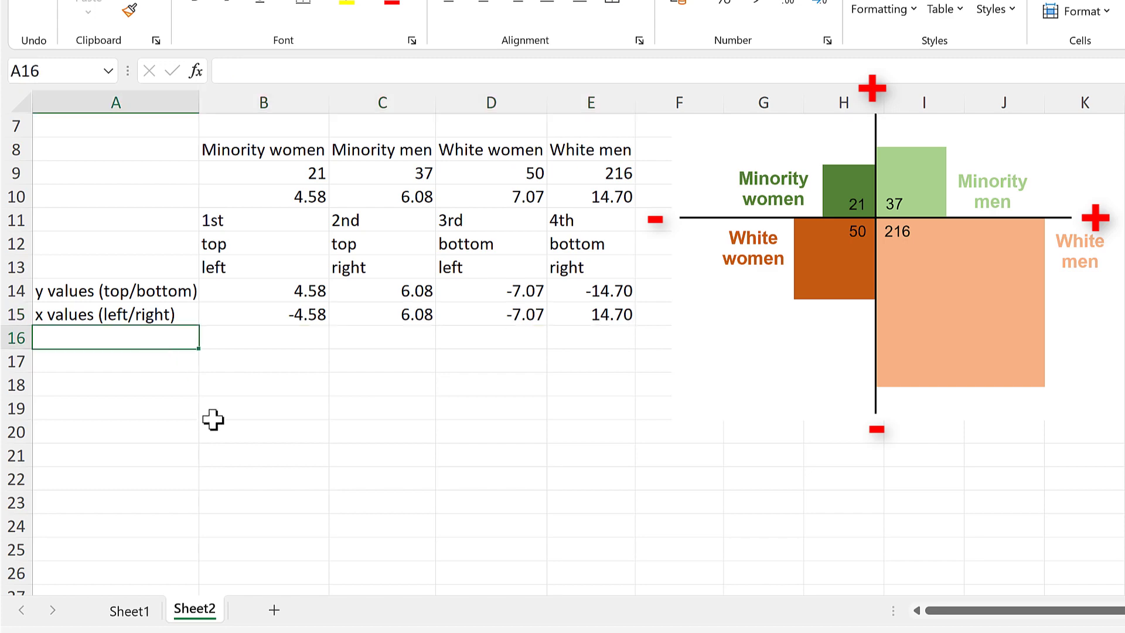
{"action": "type", "text": "x"}
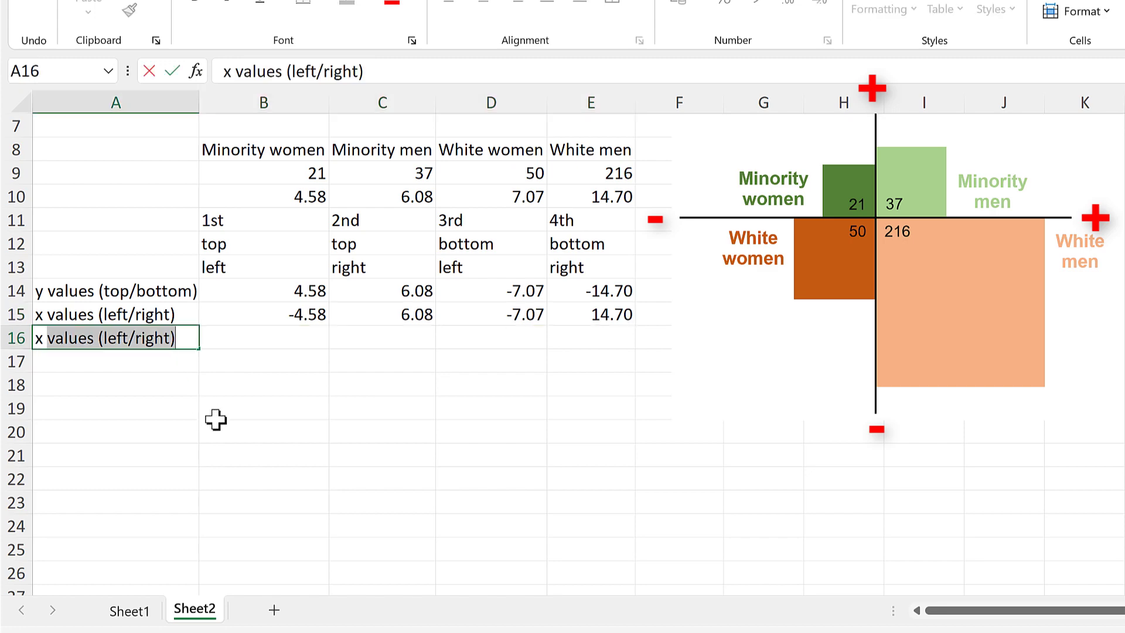
{"action": "type", "text": " values"}
{"action": "key", "text": "Delete"}
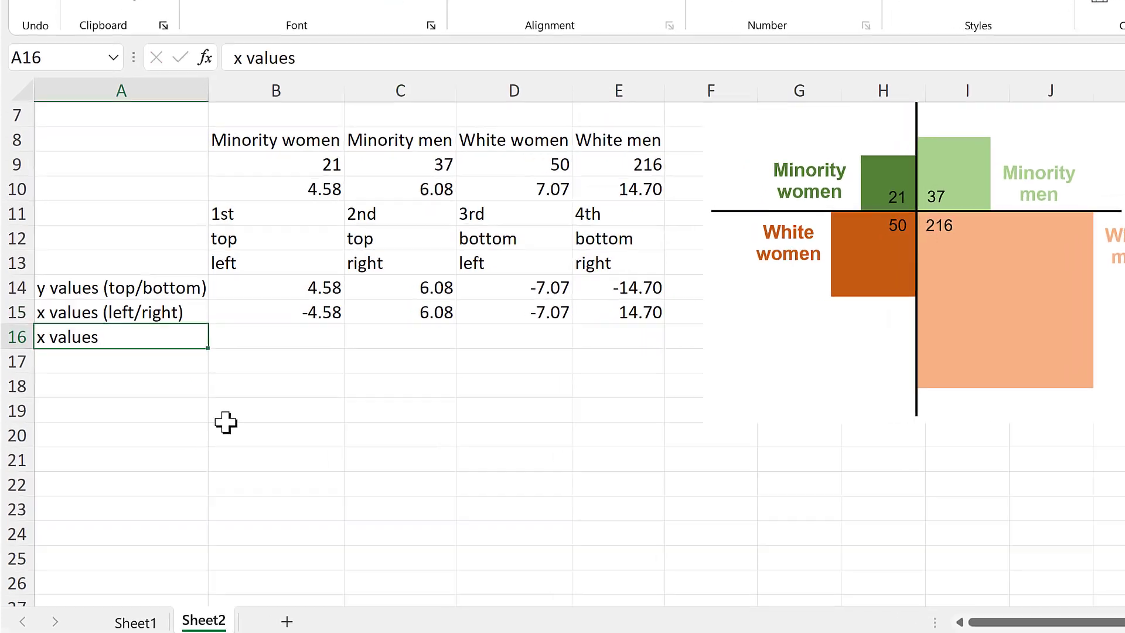
{"action": "key", "text": "Return"}
Start the x values list in column A with =D15 in A18, =B15 in A19 and 0 in A20
{"action": "key", "text": "Return"}
{"action": "type", "text": "="}
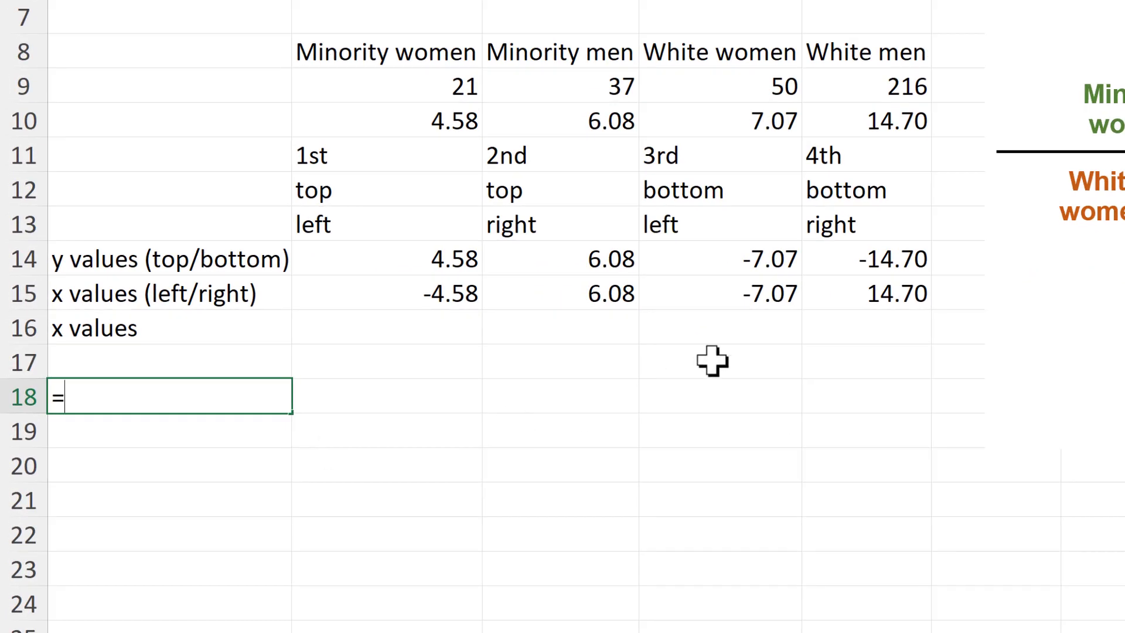
{"action": "left_click", "coordinate": [766, 300]}
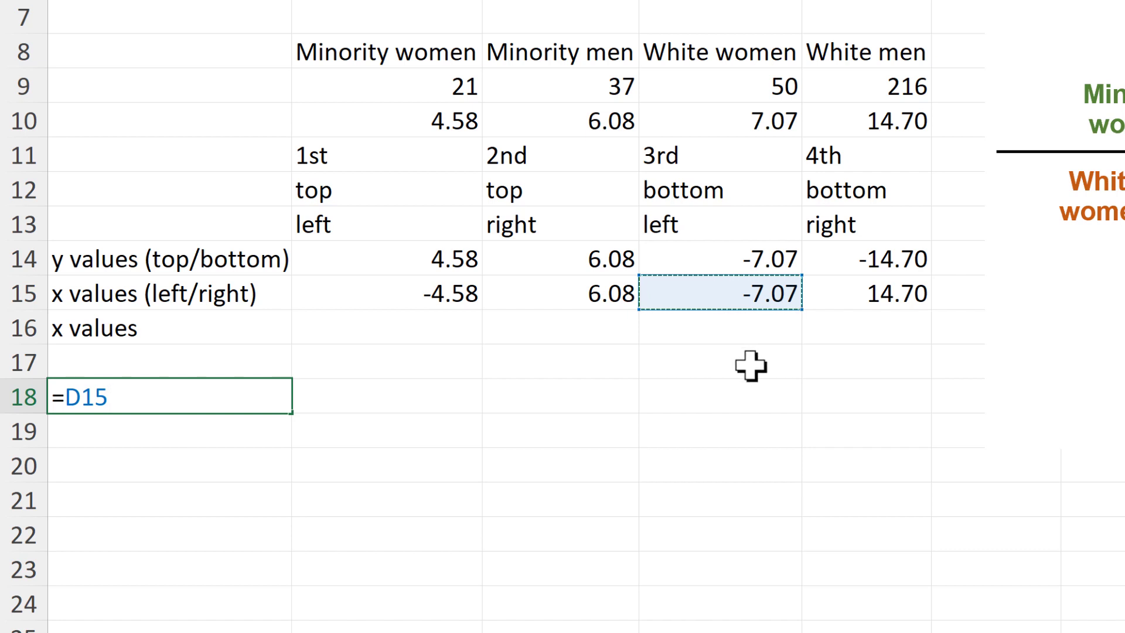
{"action": "key", "text": "Return"}
{"action": "type", "text": "="}
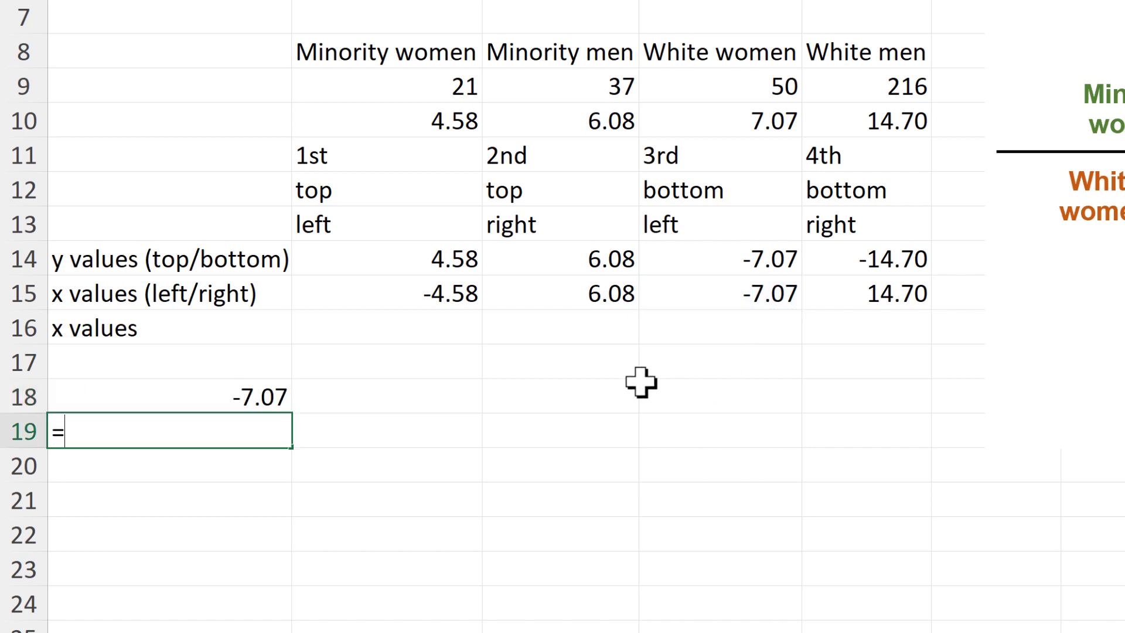
{"action": "left_click", "coordinate": [458, 290]}
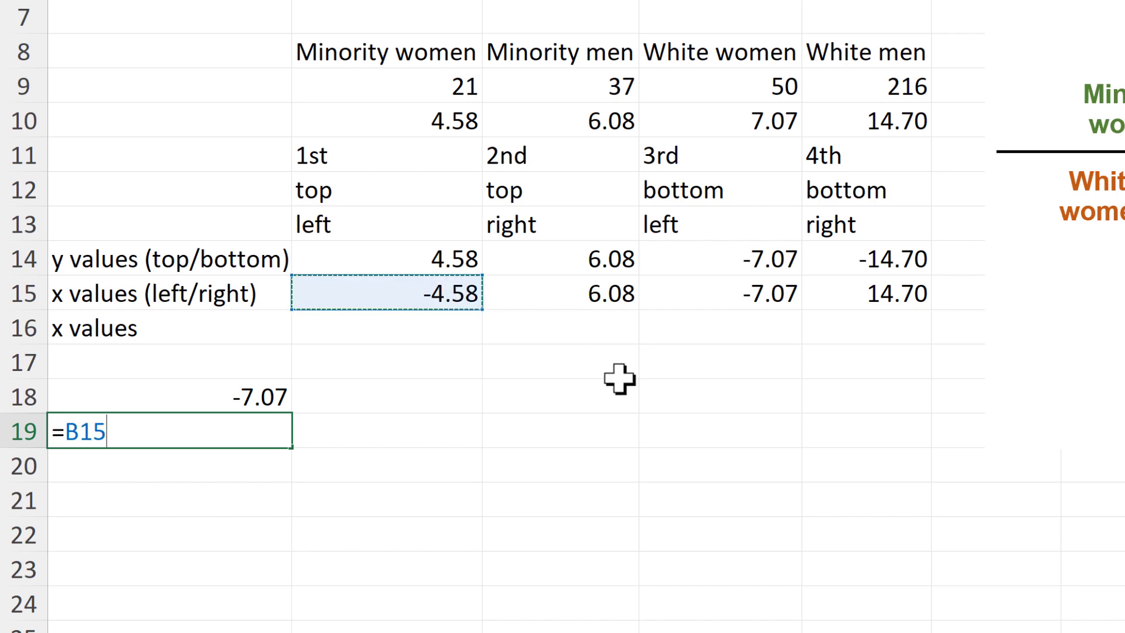
{"action": "key", "text": "Return"}
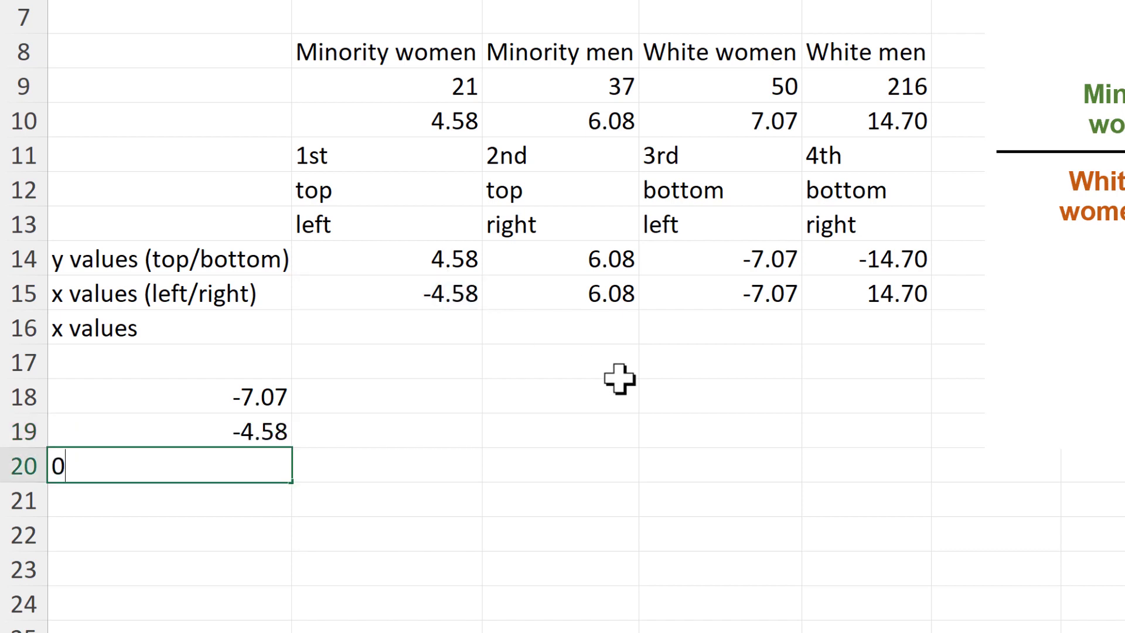
{"action": "key", "text": "Return"}
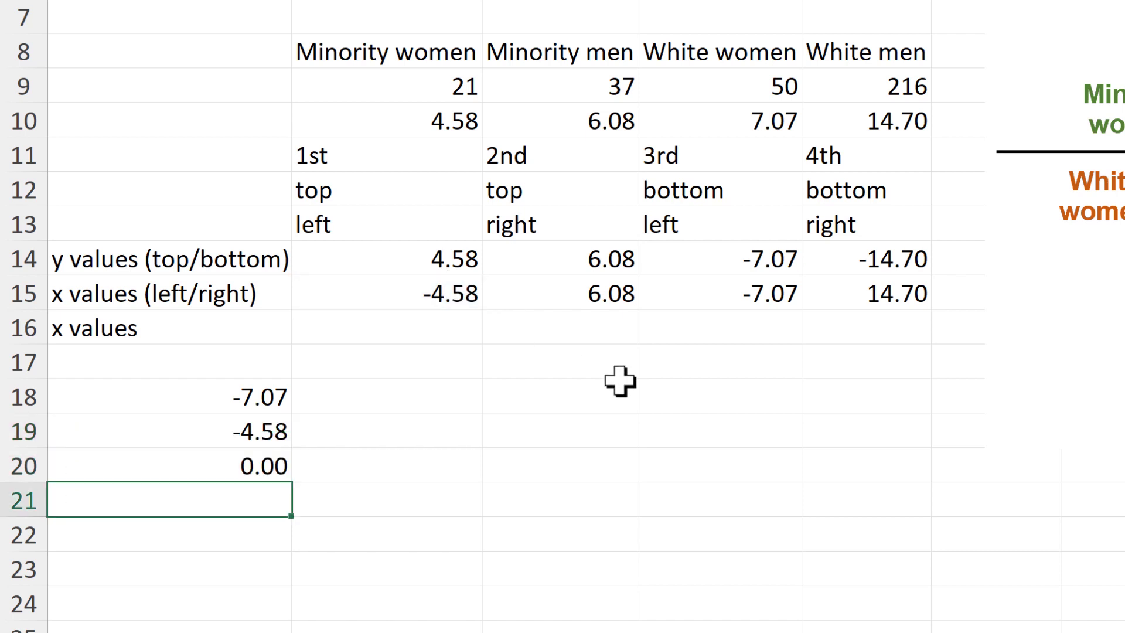
Complete the x values list with =C15 in A21 and =E15 in A22
{"action": "type", "text": "="}
{"action": "left_click", "coordinate": [604, 292]}
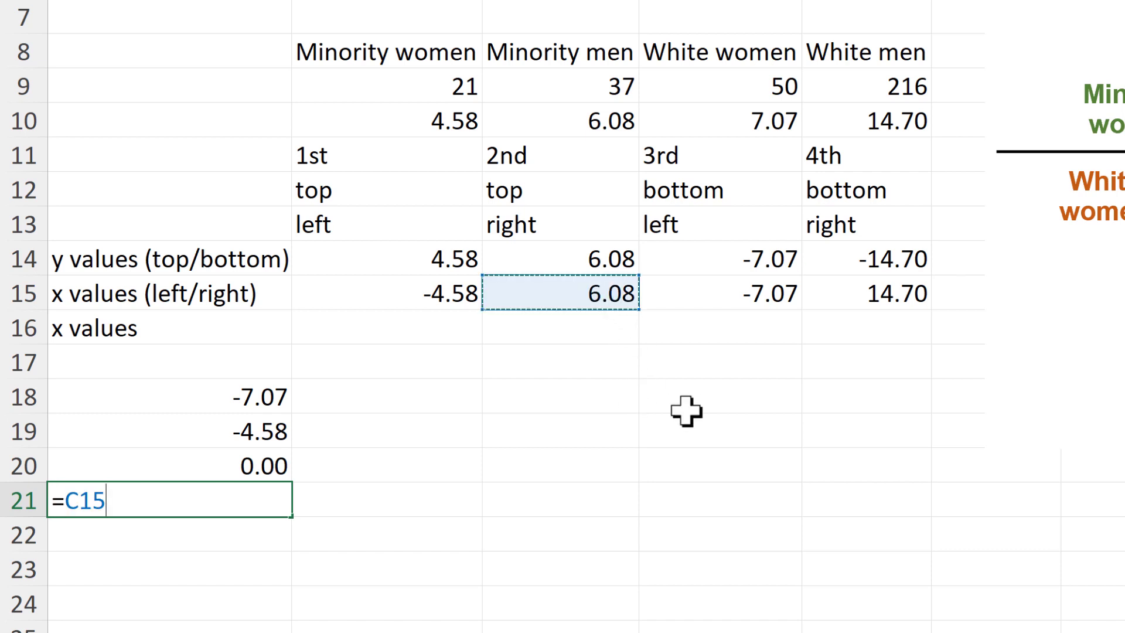
{"action": "key", "text": "Return"}
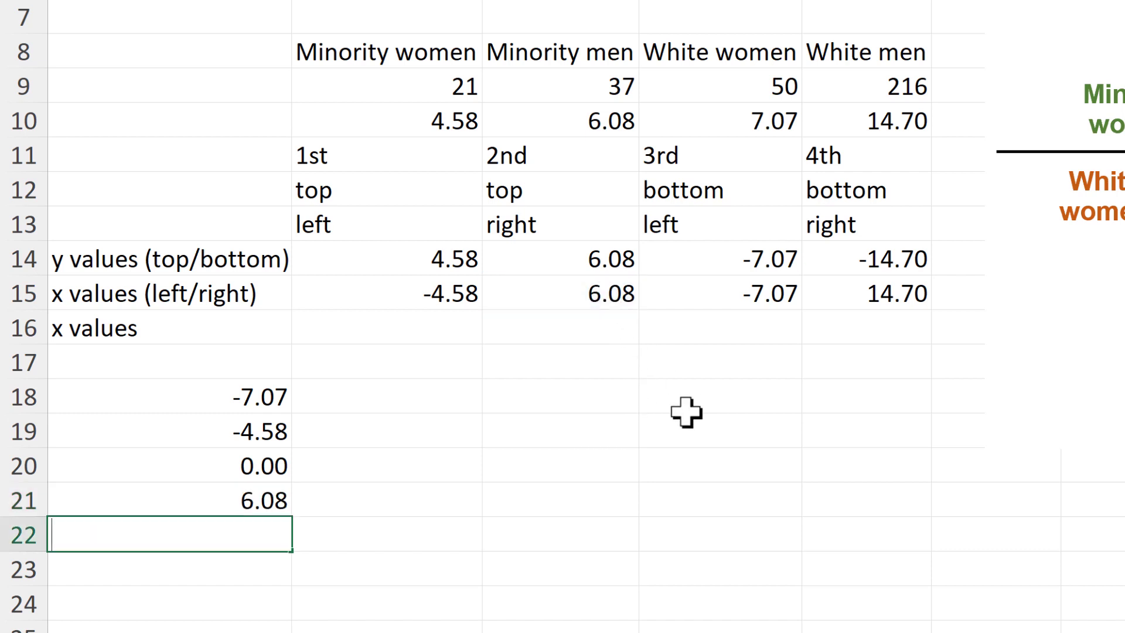
{"action": "type", "text": "="}
{"action": "left_click", "coordinate": [897, 296]}
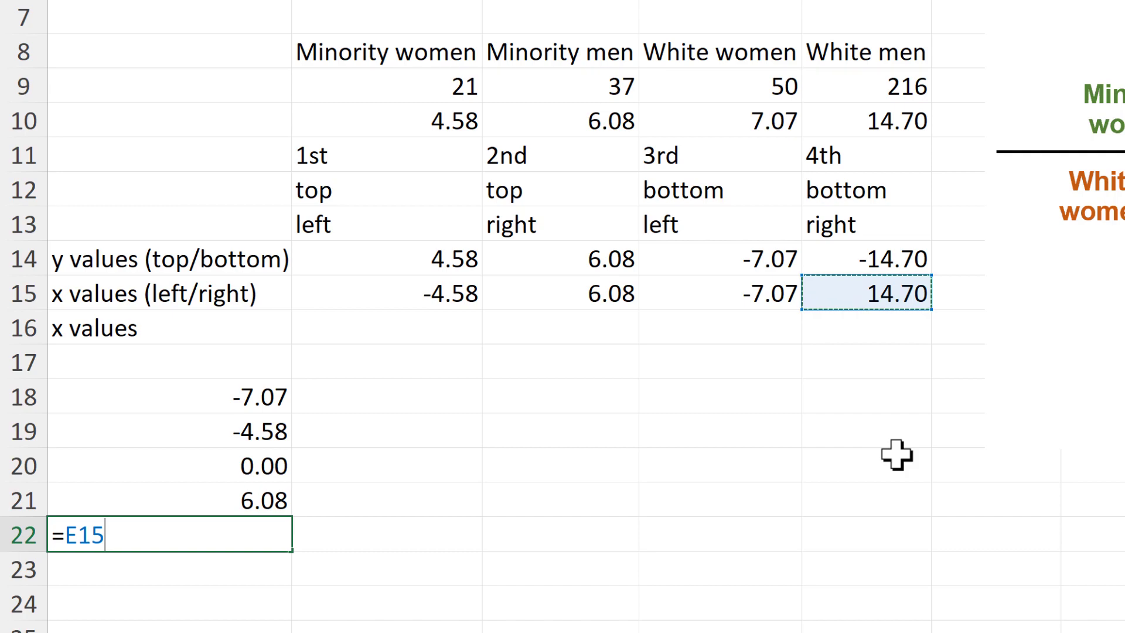
{"action": "key", "text": "Return"}
Shade the x values column A16:A22 and the x values row A15:E15 with a light orange fill
{"action": "left_click", "coordinate": [226, 334]}
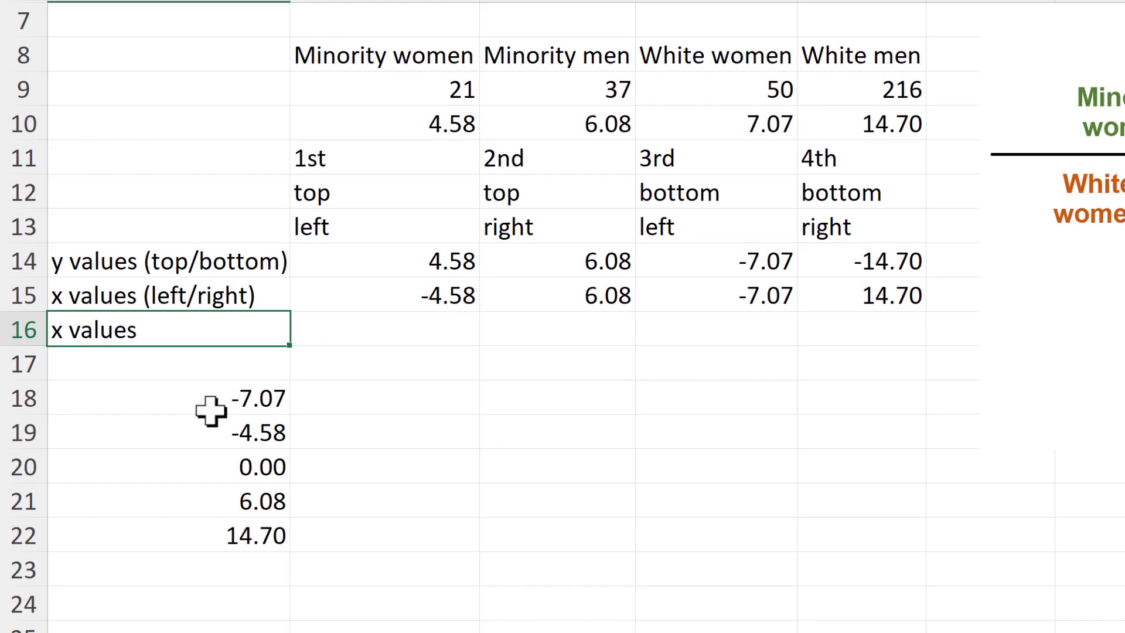
{"action": "left_click", "coordinate": [234, 535], "text": "shift"}
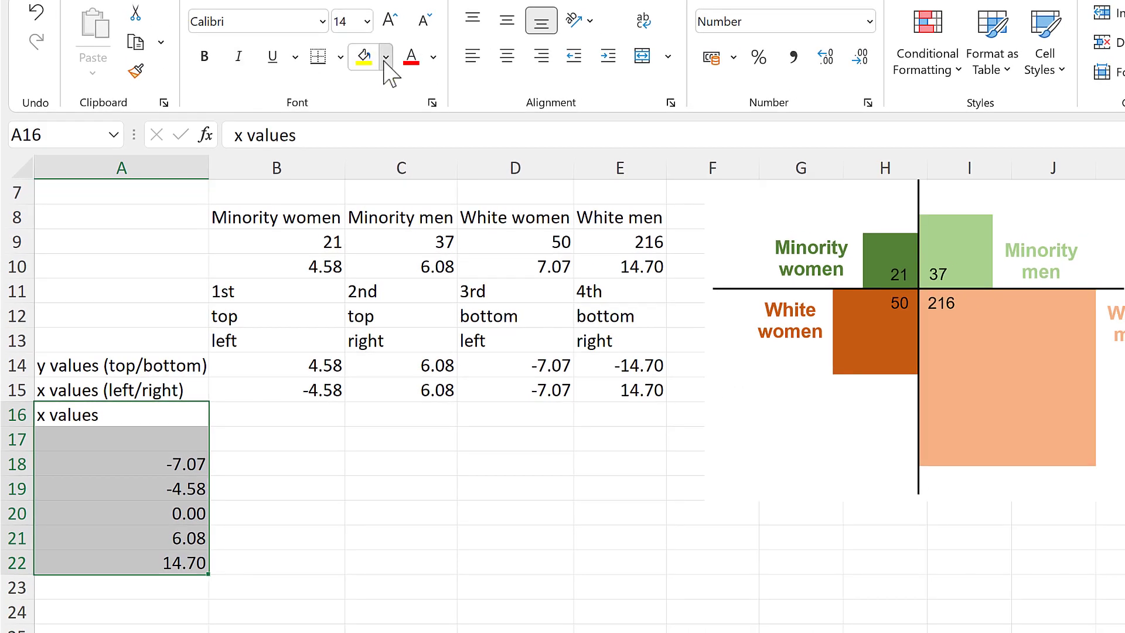
{"action": "left_click", "coordinate": [386, 57]}
{"action": "left_click", "coordinate": [445, 181]}
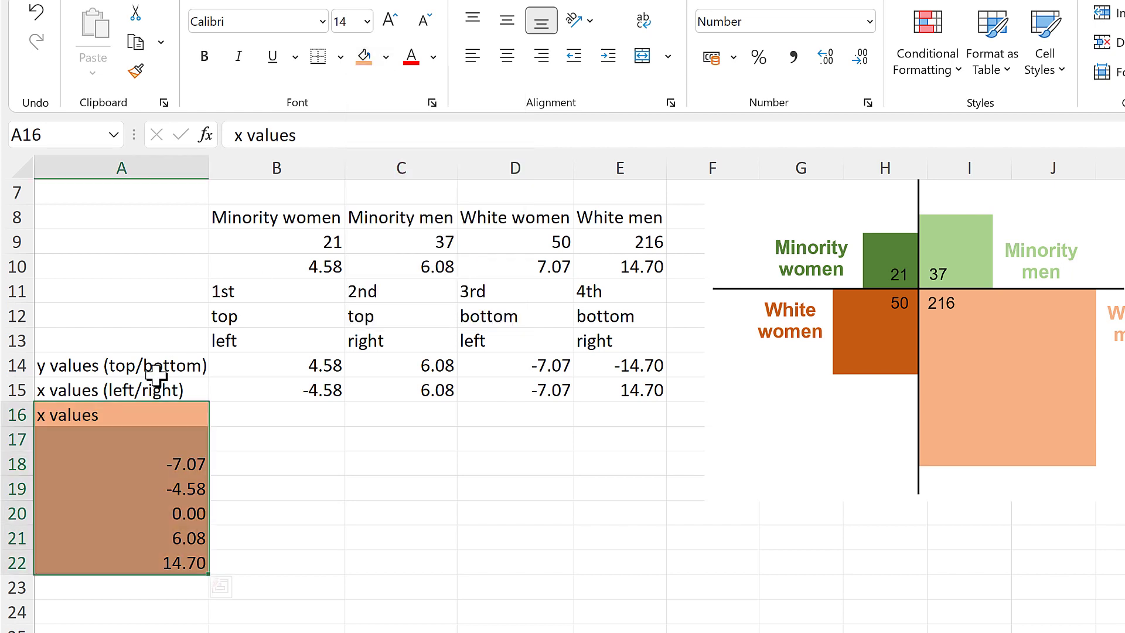
{"action": "left_click_drag", "start_coordinate": [193, 390], "coordinate": [641, 390]}
{"action": "left_click", "coordinate": [363, 54]}
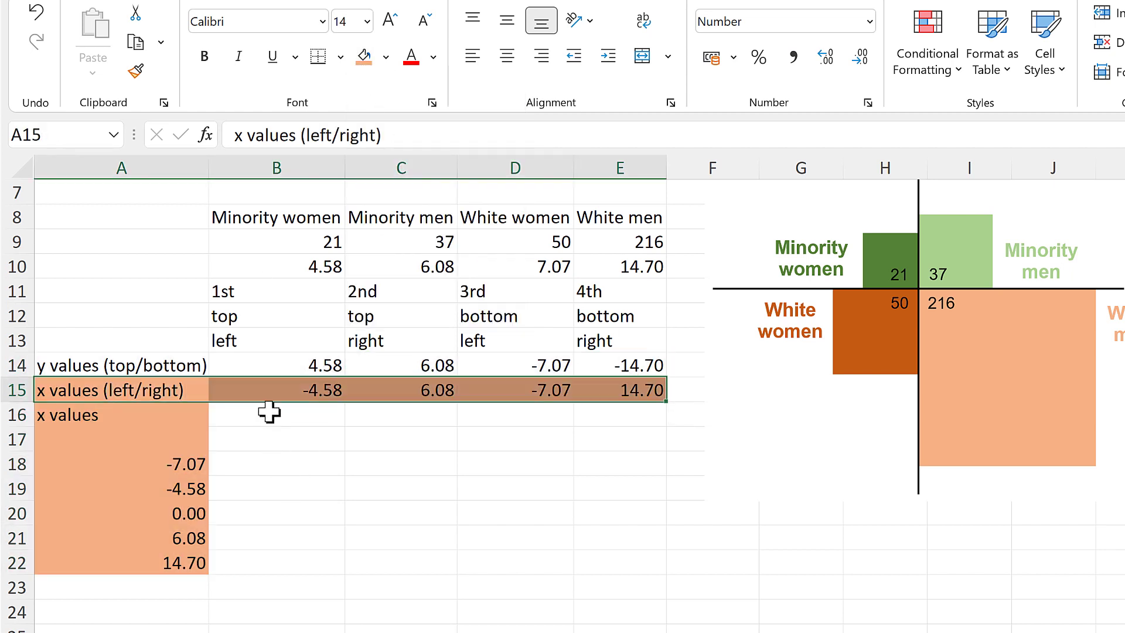
Enter "y values" in B16 and fill the label across to E16
{"action": "left_click", "coordinate": [269, 412]}
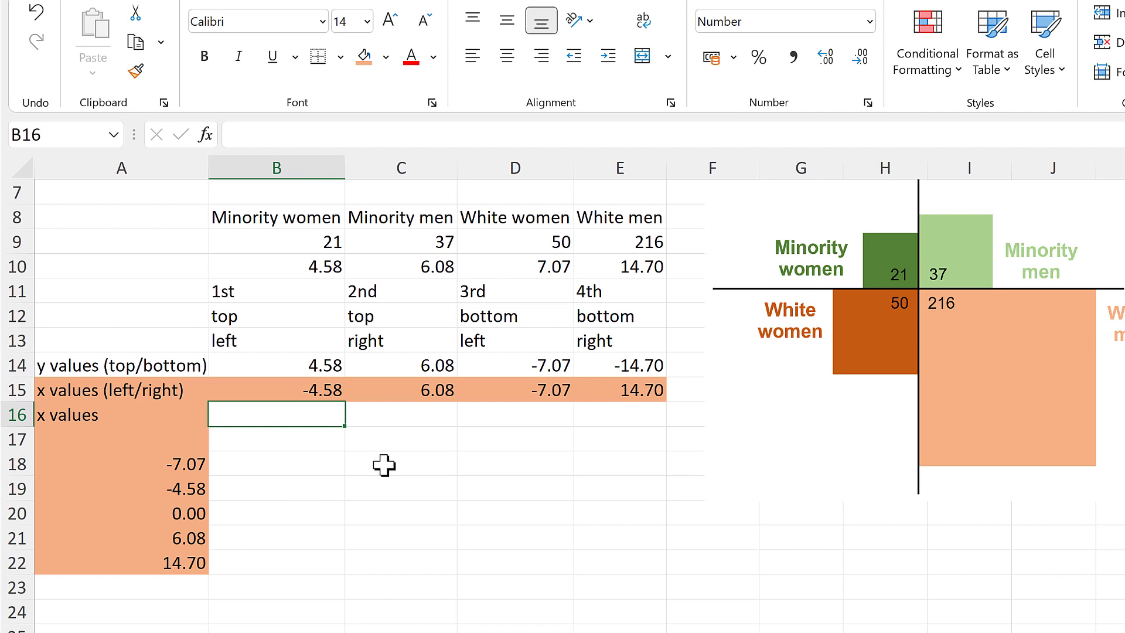
{"action": "type", "text": "y values"}
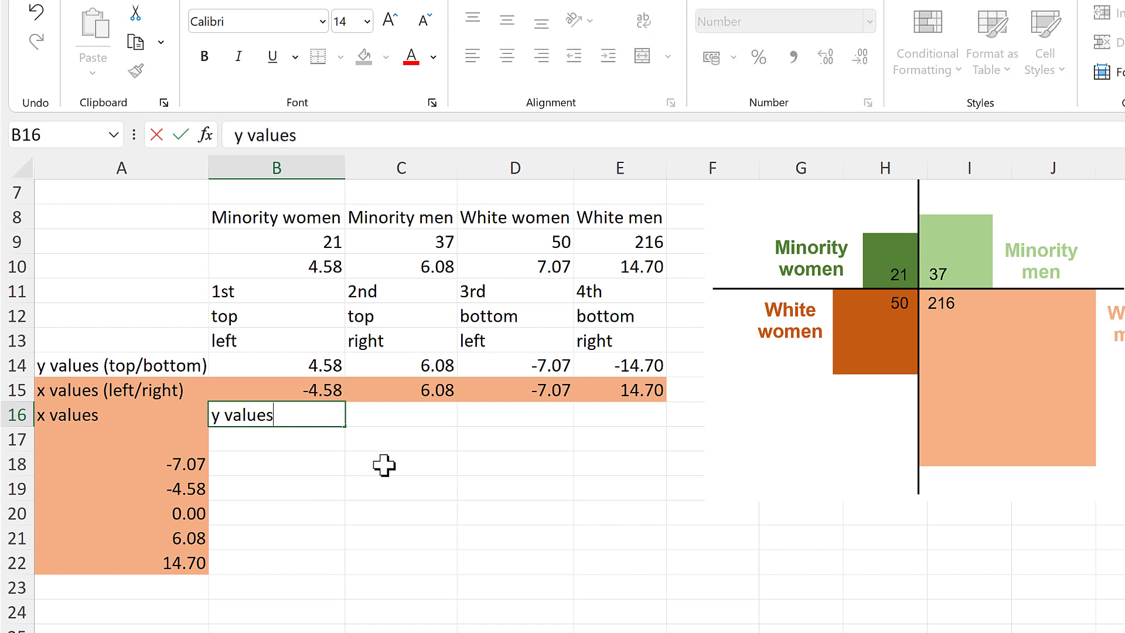
{"action": "key", "text": "Return"}
{"action": "left_click", "coordinate": [329, 422]}
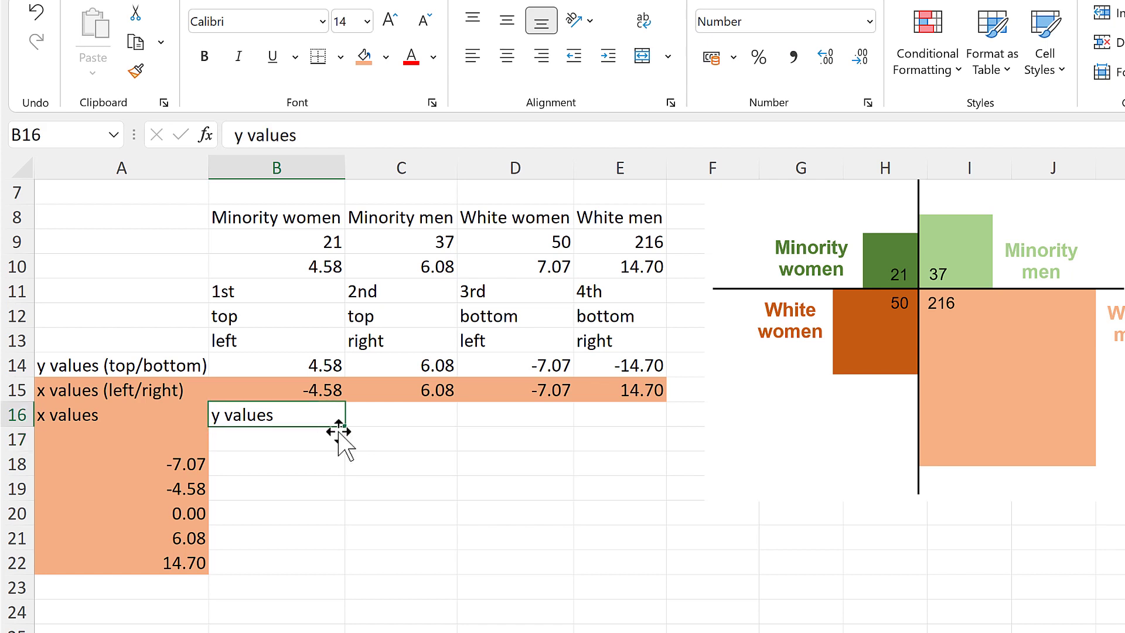
{"action": "left_click_drag", "start_coordinate": [344, 429], "coordinate": [622, 436]}
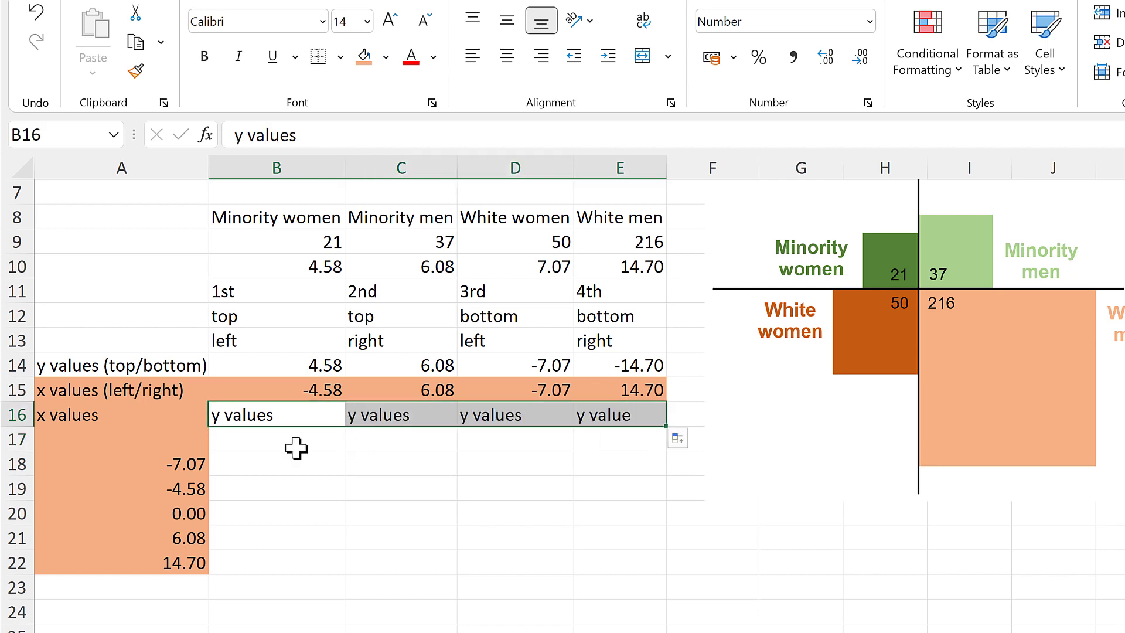
Copy the square order labels 1st to 4th from B11:E11 into row 17 starting at B17
{"action": "left_click", "coordinate": [297, 448]}
{"action": "left_click_drag", "start_coordinate": [241, 291], "coordinate": [615, 301]}
{"action": "key", "text": "ctrl+c"}
{"action": "left_click", "coordinate": [305, 439]}
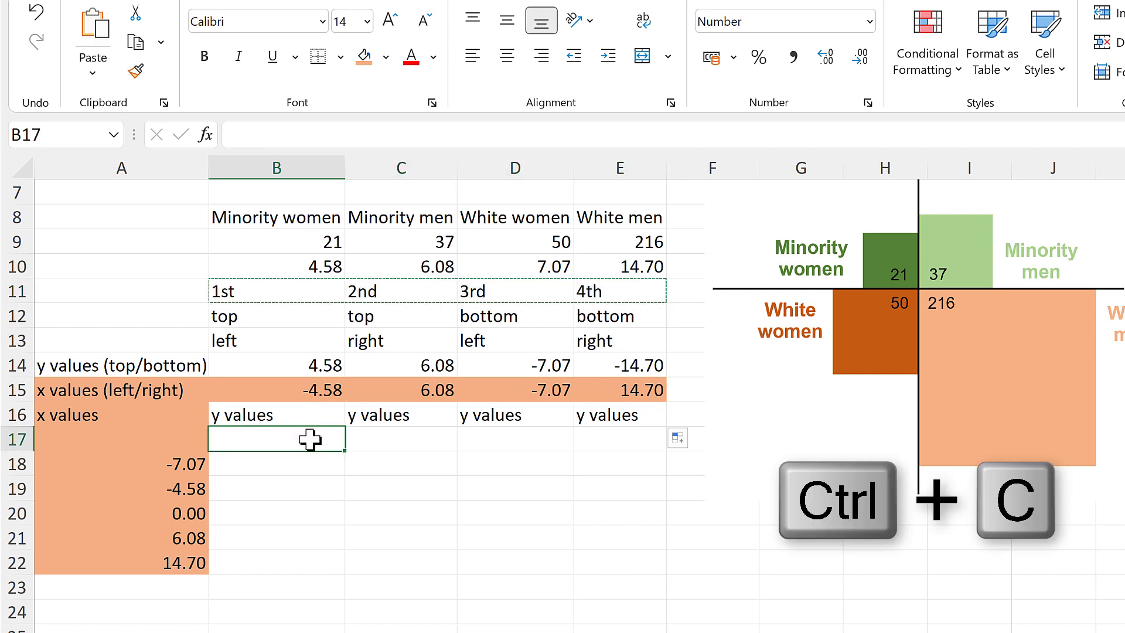
{"action": "key", "text": "ctrl+v"}
Copy the signed y values in B14:E14 and paste them beside the zero x value, starting at B20
{"action": "left_click", "coordinate": [295, 466]}
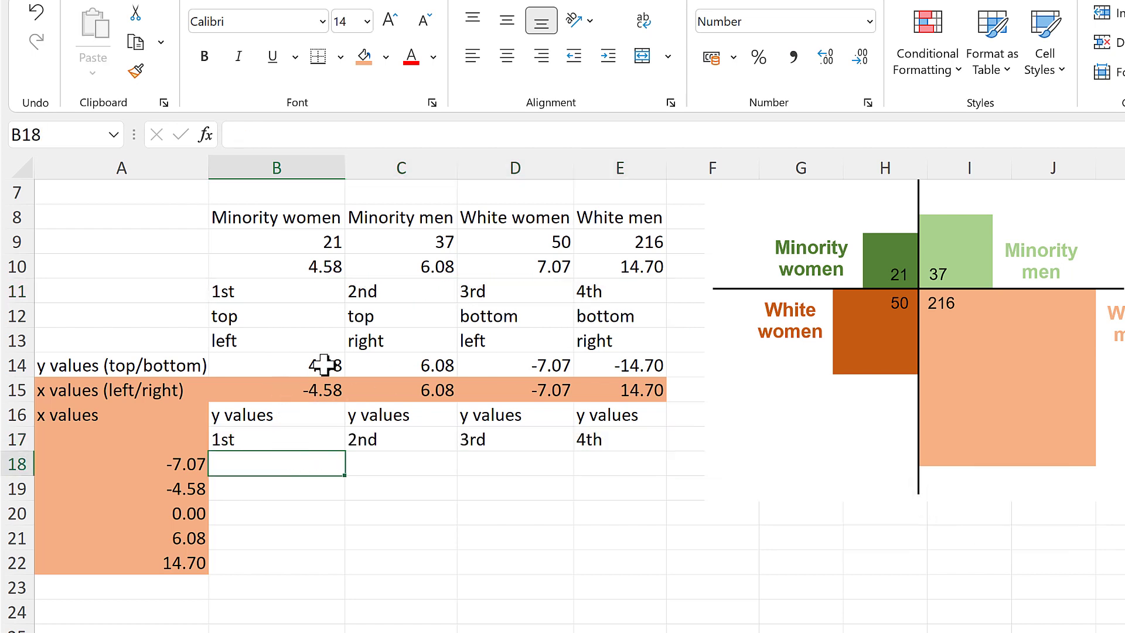
{"action": "left_click_drag", "start_coordinate": [323, 365], "coordinate": [592, 364]}
{"action": "key", "text": "ctrl+c"}
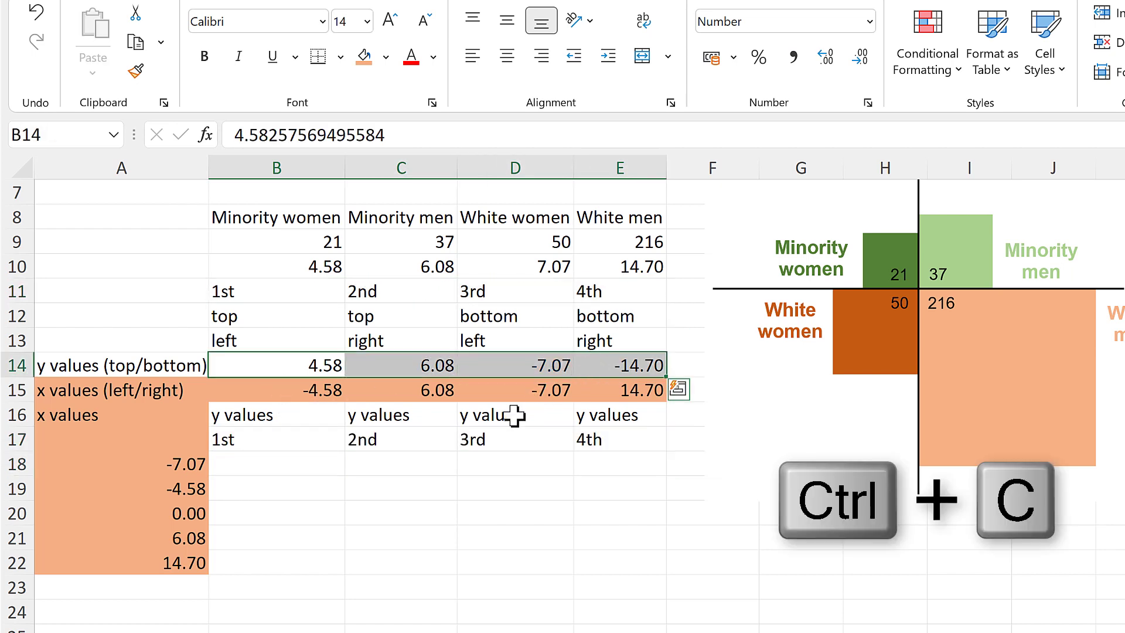
{"action": "left_click", "coordinate": [256, 514]}
{"action": "key", "text": "ctrl+v"}
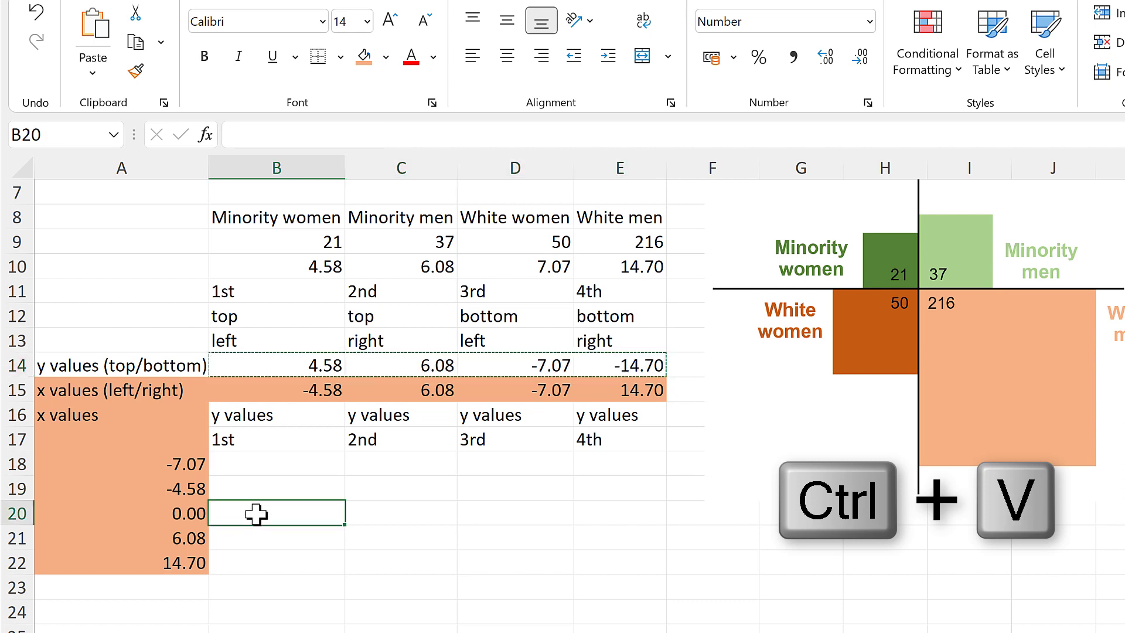
Fill the 1st square's 4.58 y value from B20 up into B19, beside the -4.58 x value
{"action": "left_click", "coordinate": [181, 515]}
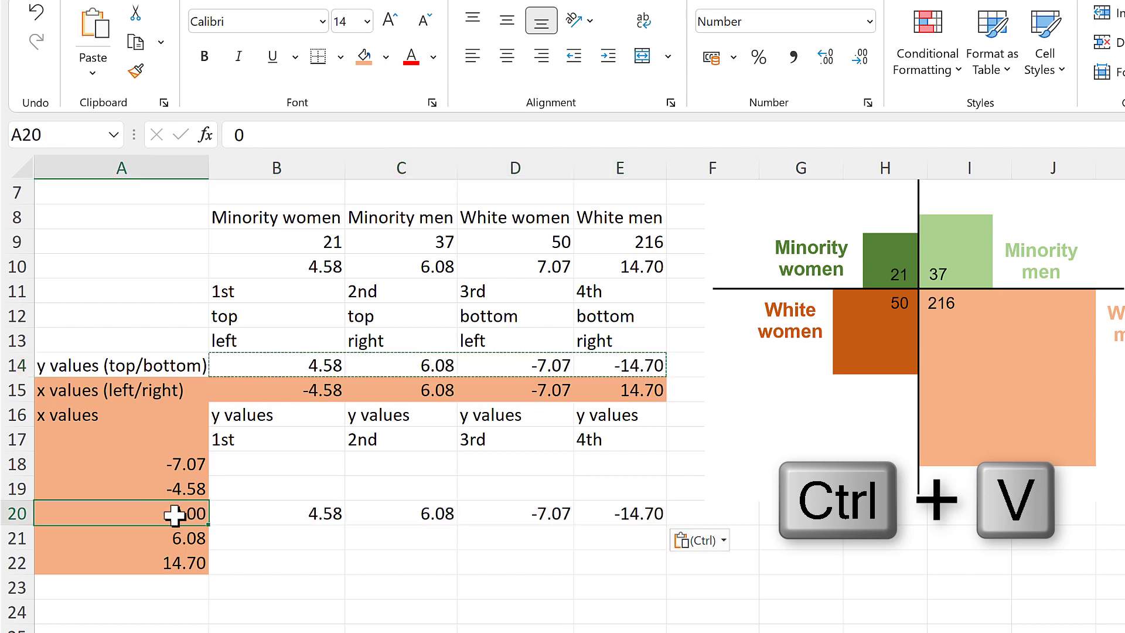
{"action": "left_click", "coordinate": [276, 515]}
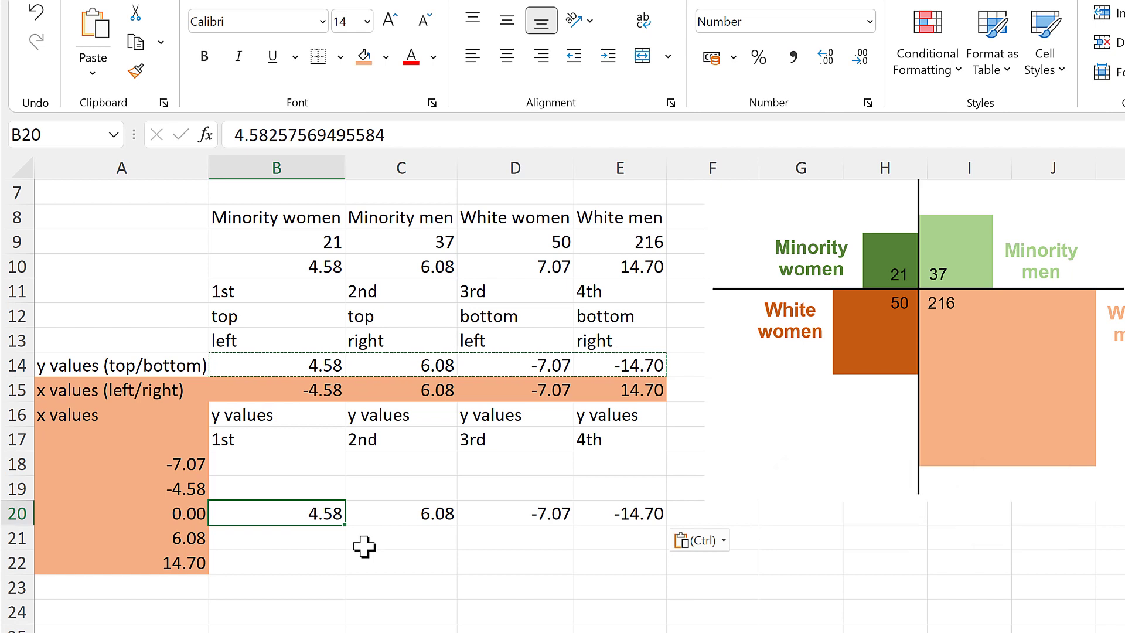
{"action": "key", "text": "Escape"}
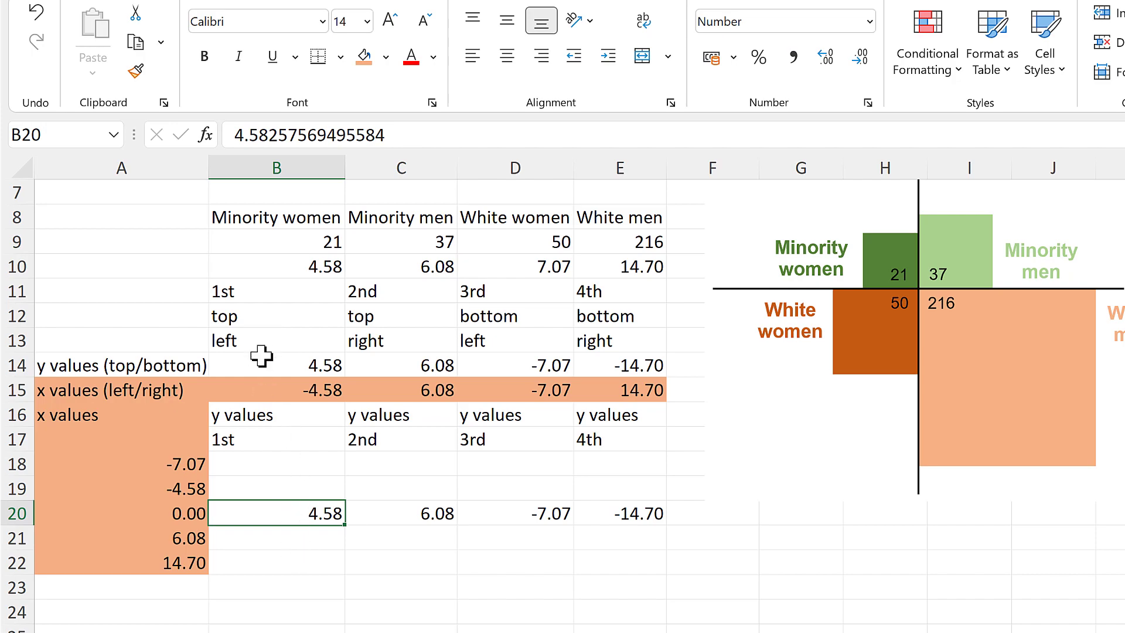
{"action": "left_click", "coordinate": [259, 335]}
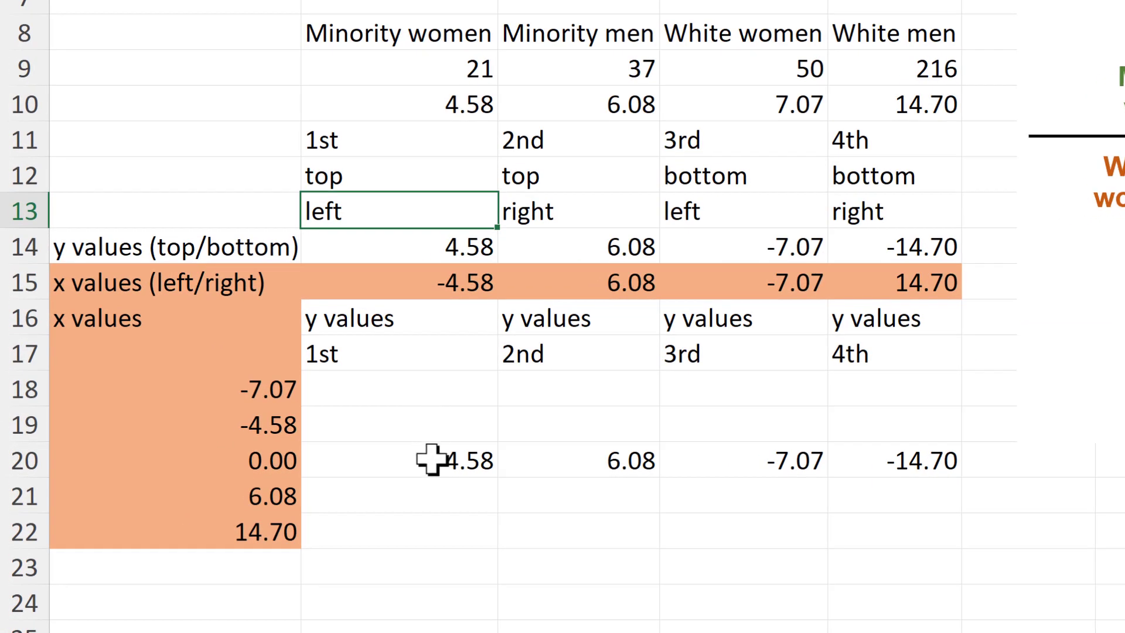
{"action": "left_click", "coordinate": [439, 460]}
{"action": "left_click_drag", "start_coordinate": [499, 483], "coordinate": [231, 439]}
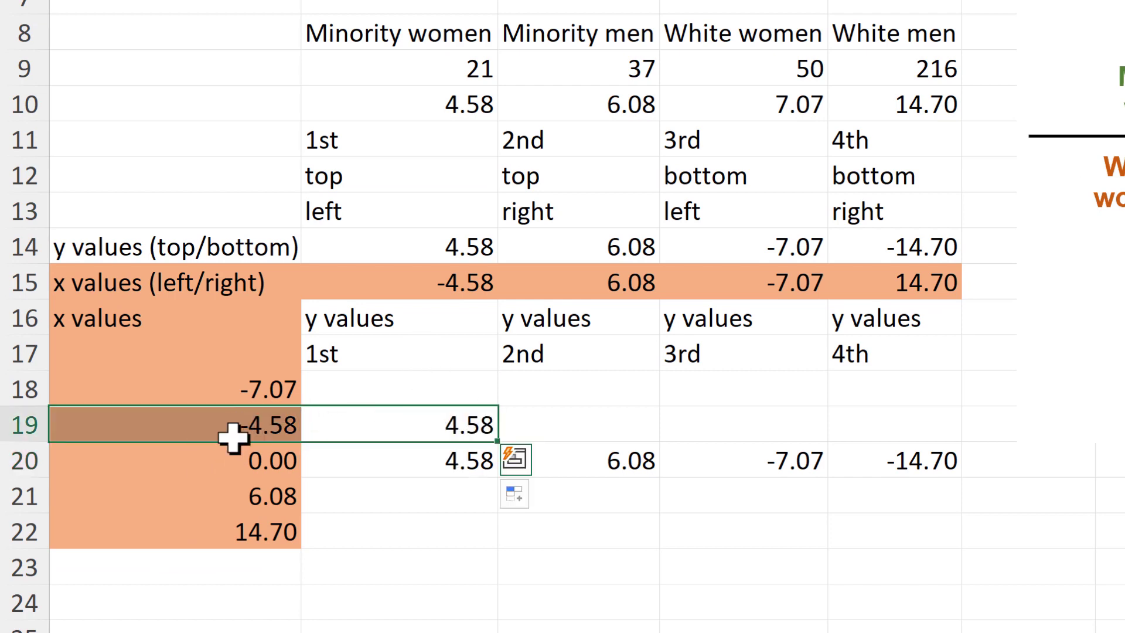
{"action": "left_click", "coordinate": [384, 424]}
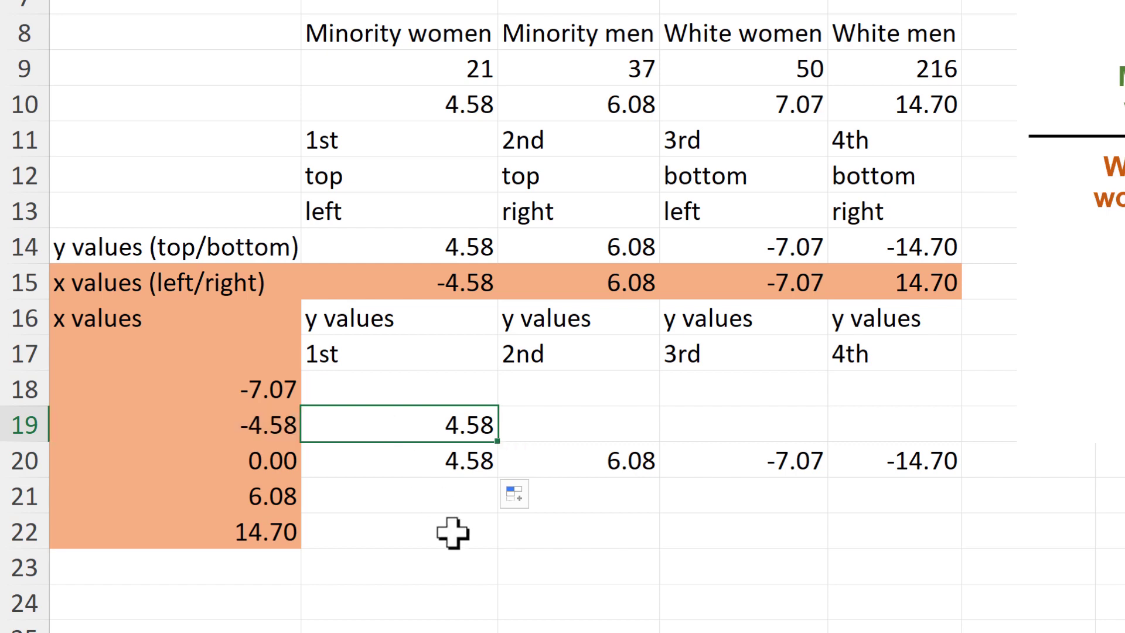
Fill the 2nd square's 6.08 y value from C20 down into C21, beside the 6.08 x value
{"action": "left_click", "coordinate": [615, 474]}
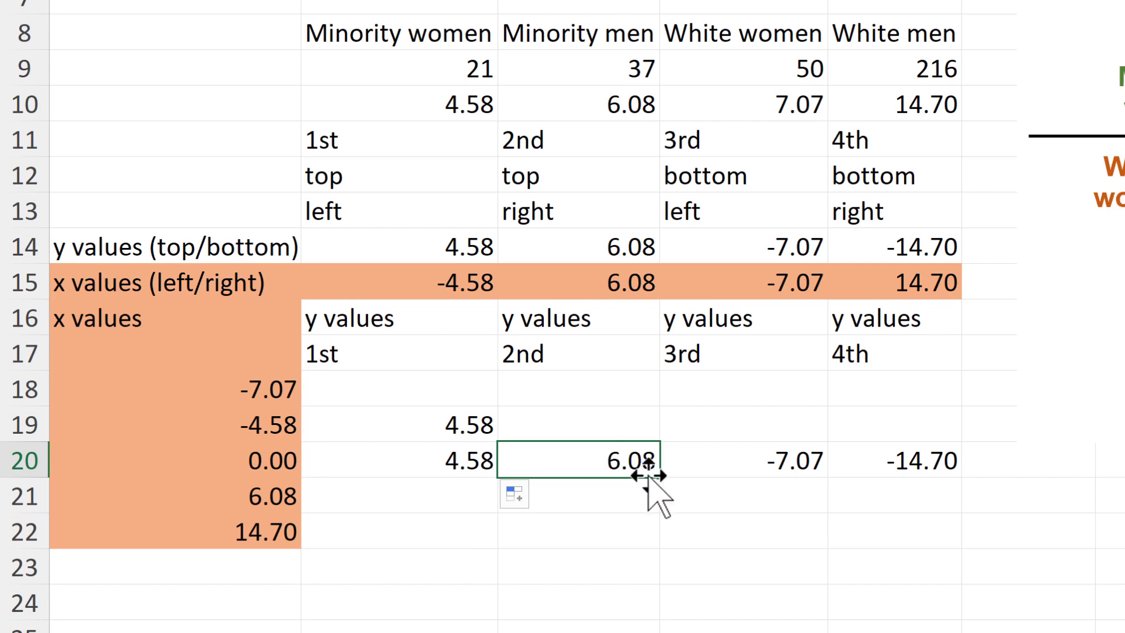
{"action": "left_click_drag", "start_coordinate": [664, 499], "coordinate": [285, 502]}
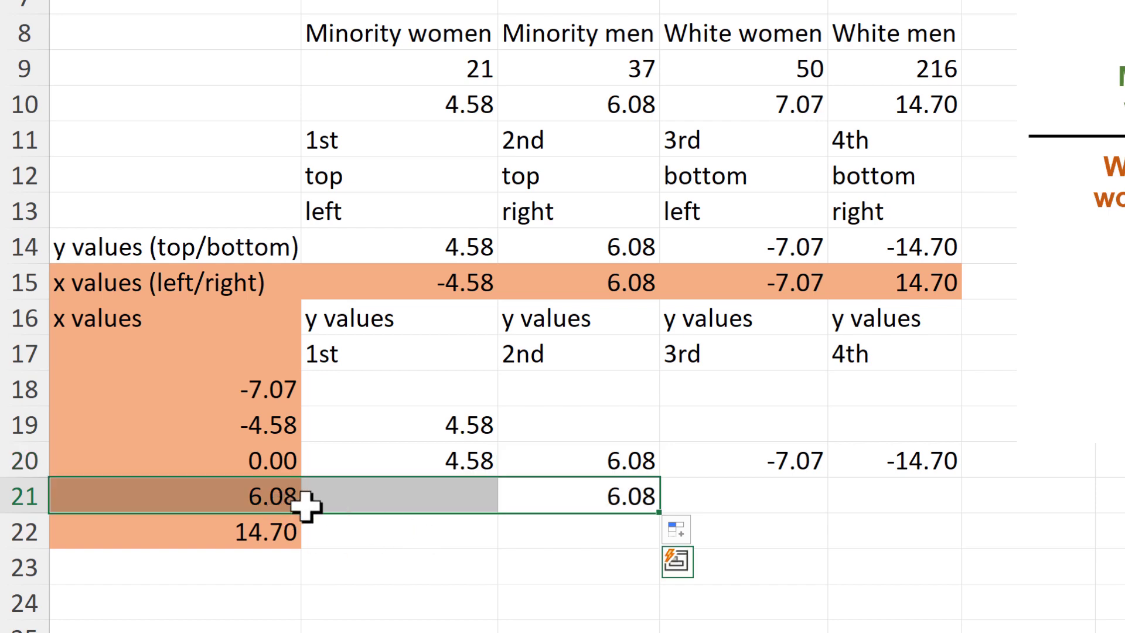
{"action": "left_click", "coordinate": [589, 494]}
Fill the 3rd square's -7.07 y value from D20 up through D18, covering both negative x values
{"action": "left_click", "coordinate": [782, 456]}
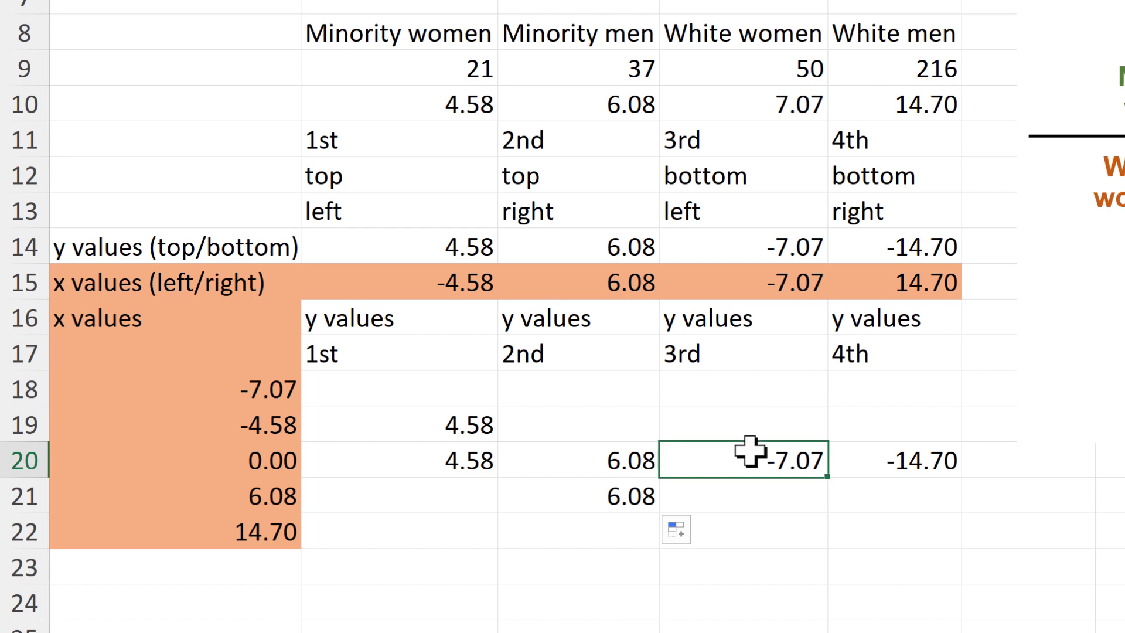
{"action": "left_click", "coordinate": [740, 212]}
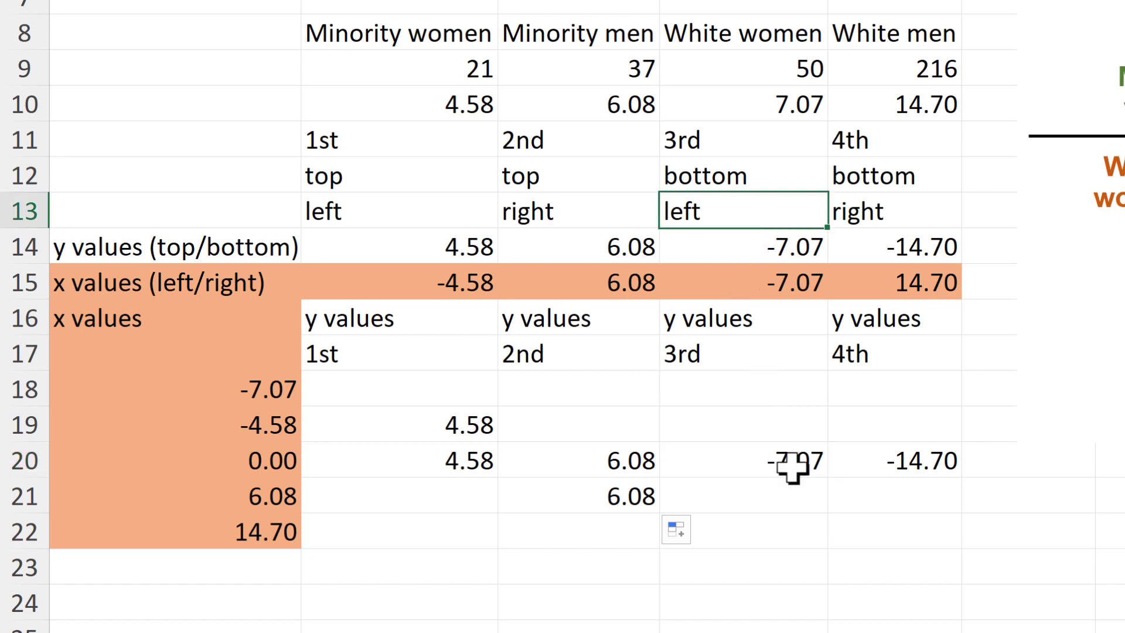
{"action": "left_click", "coordinate": [794, 465]}
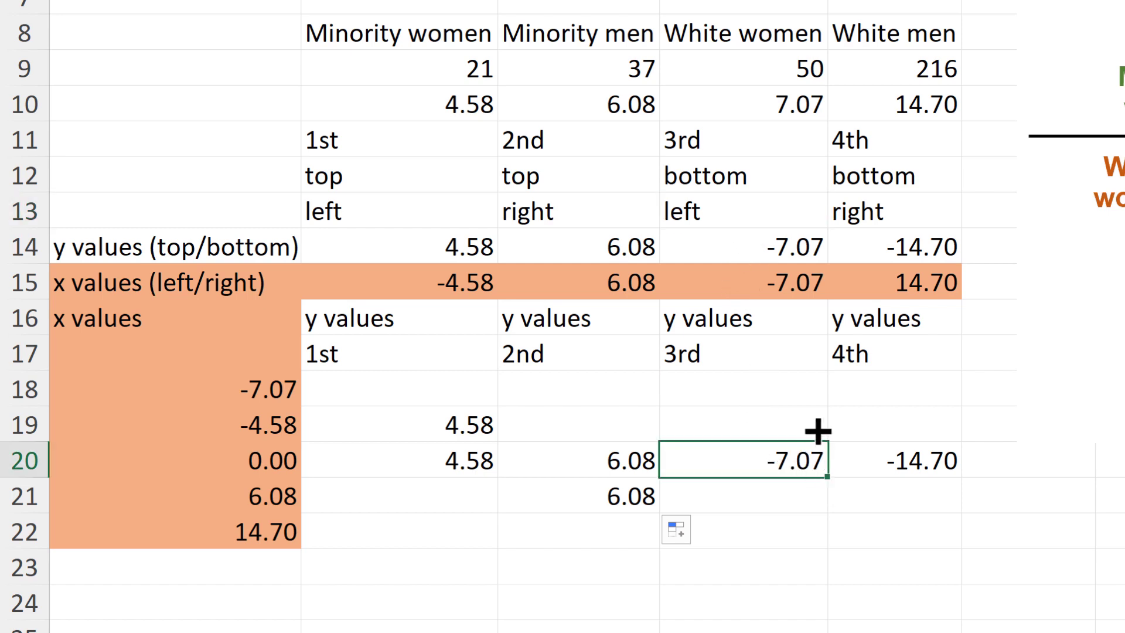
{"action": "left_click_drag", "start_coordinate": [818, 431], "coordinate": [782, 390]}
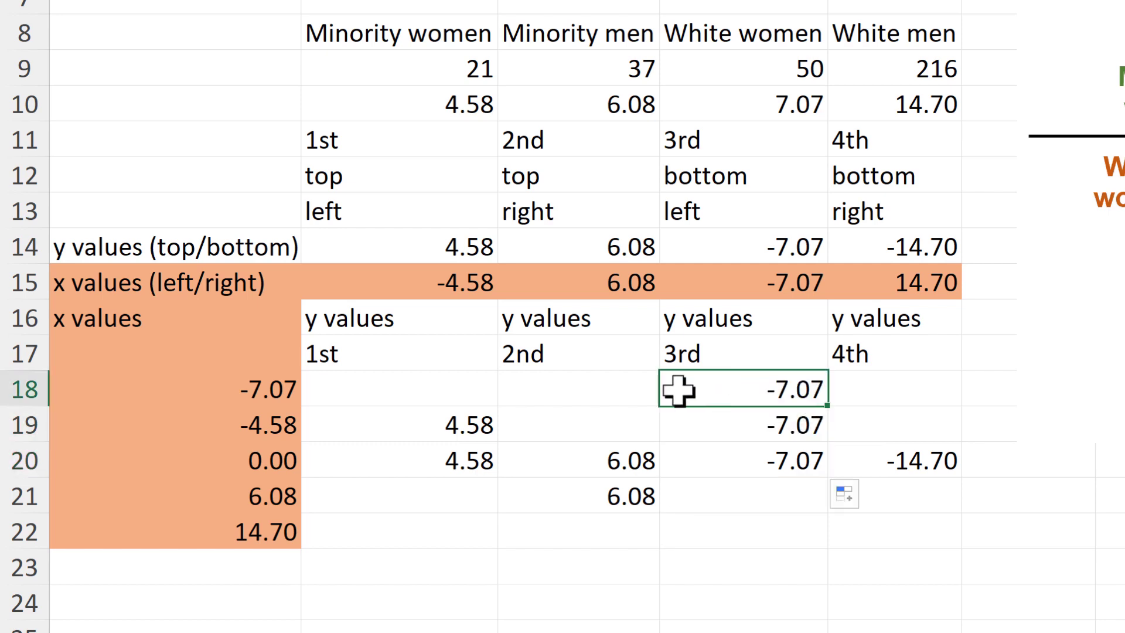
{"action": "left_click_drag", "start_coordinate": [689, 389], "coordinate": [291, 389]}
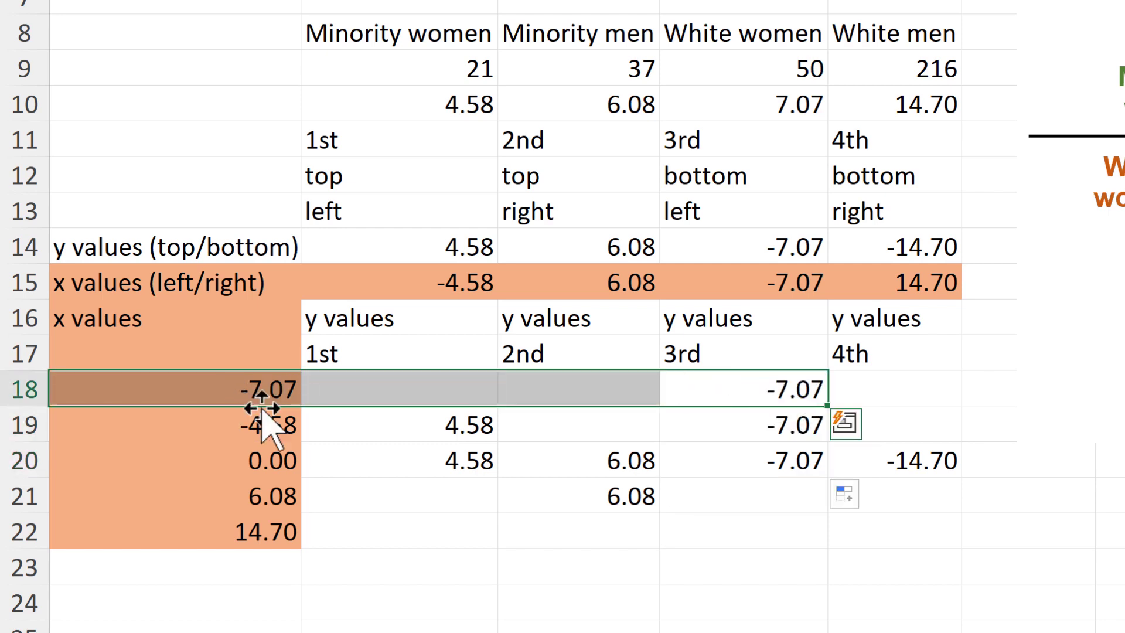
{"action": "left_click", "coordinate": [768, 384]}
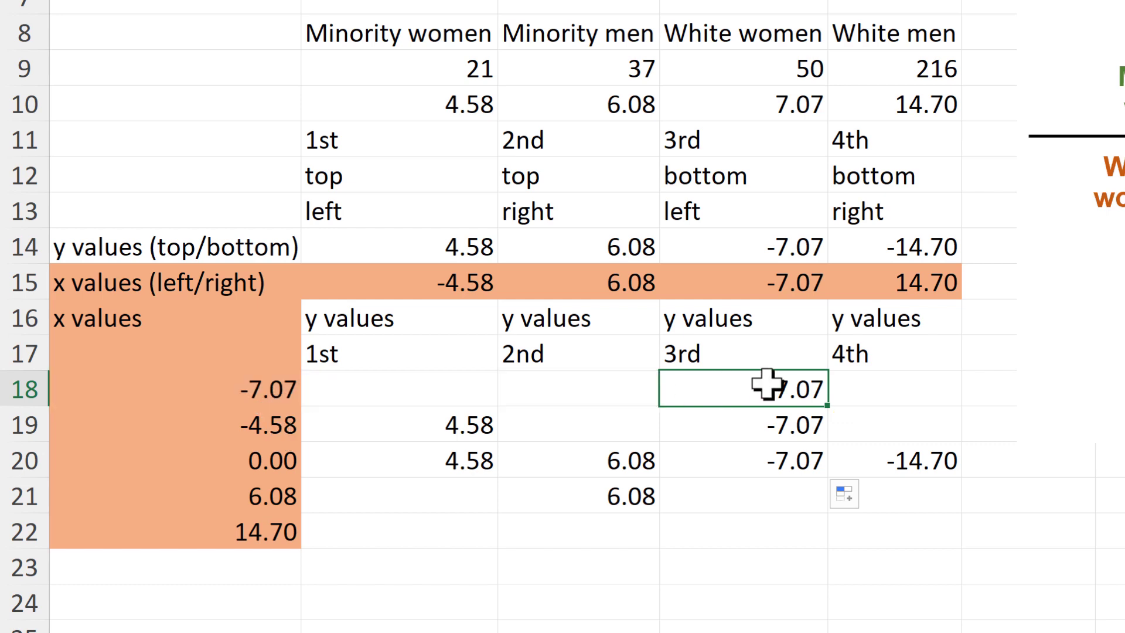
{"action": "left_click", "coordinate": [804, 429]}
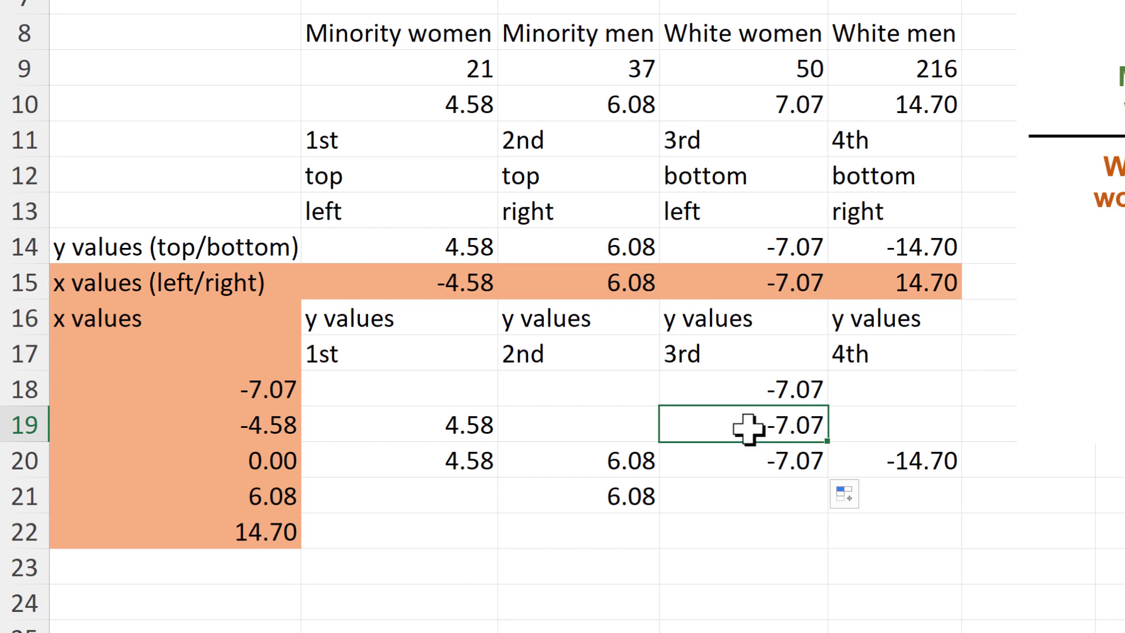
{"action": "left_click_drag", "start_coordinate": [735, 423], "coordinate": [254, 432]}
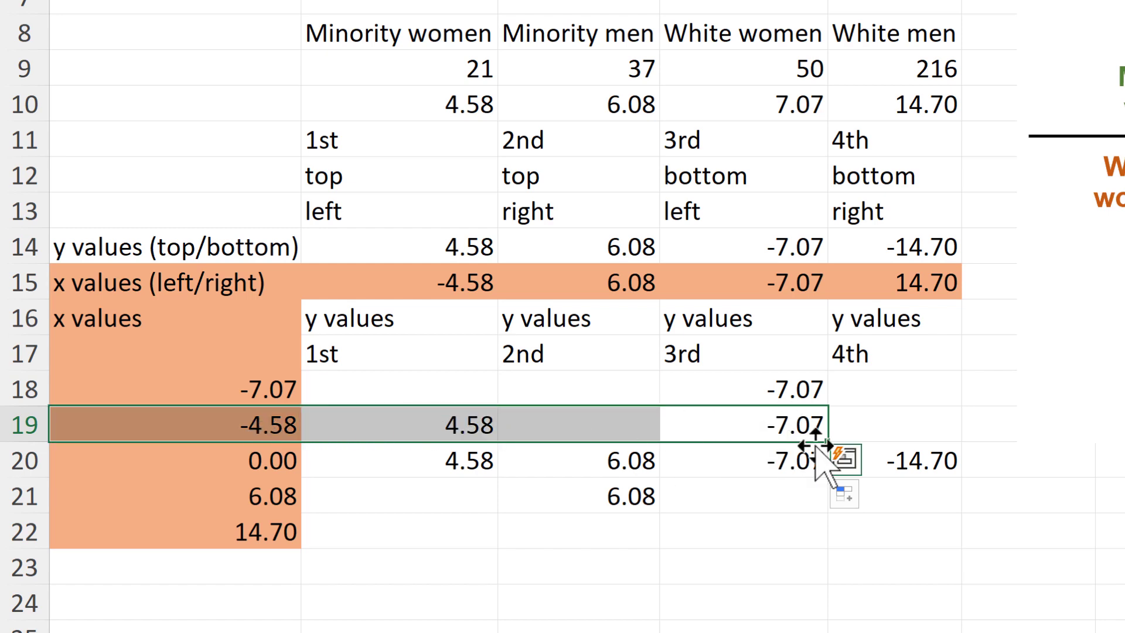
{"action": "left_click", "coordinate": [797, 425]}
Fill the 4th square's -14.70 y value from E20 down through E22, covering both positive x values
{"action": "left_click", "coordinate": [929, 466]}
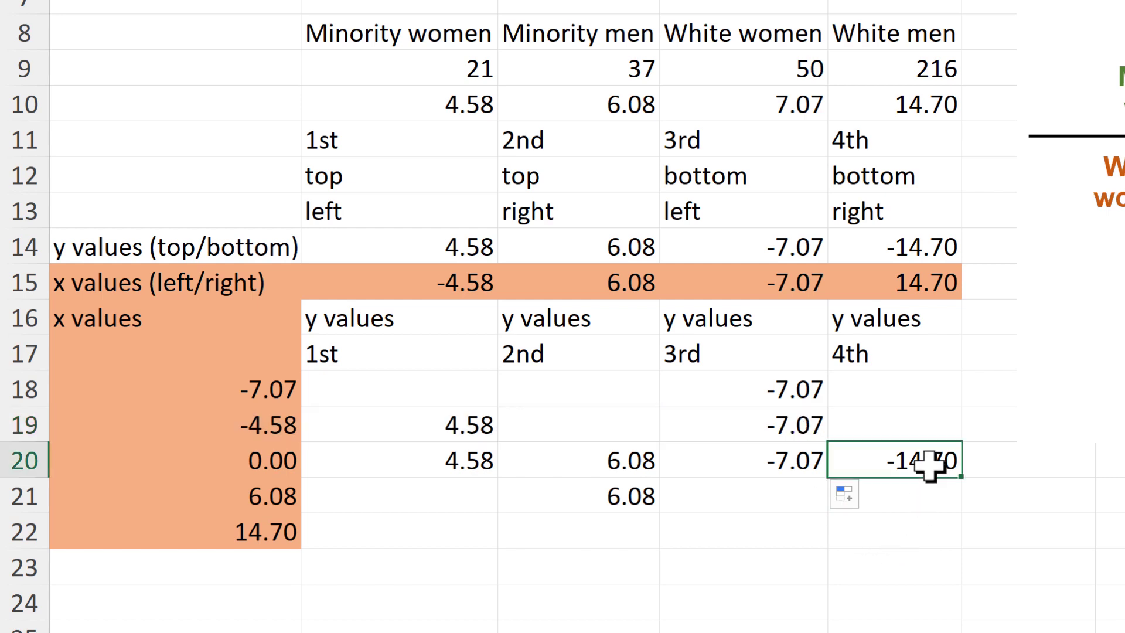
{"action": "left_click", "coordinate": [908, 214]}
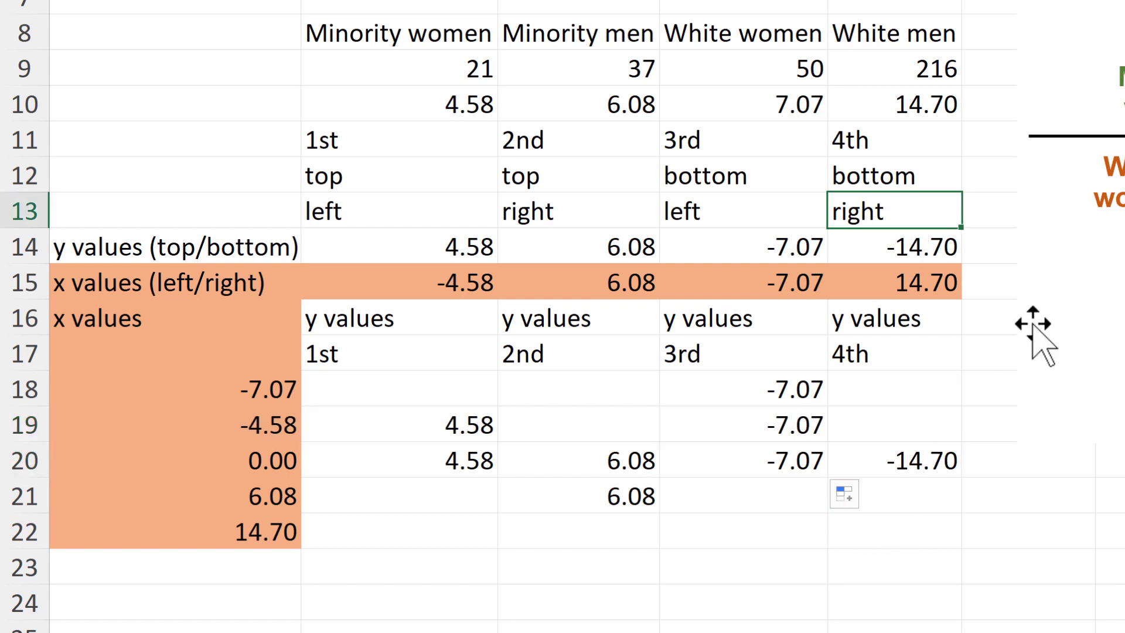
{"action": "left_click", "coordinate": [929, 456]}
{"action": "left_click_drag", "start_coordinate": [962, 477], "coordinate": [934, 530]}
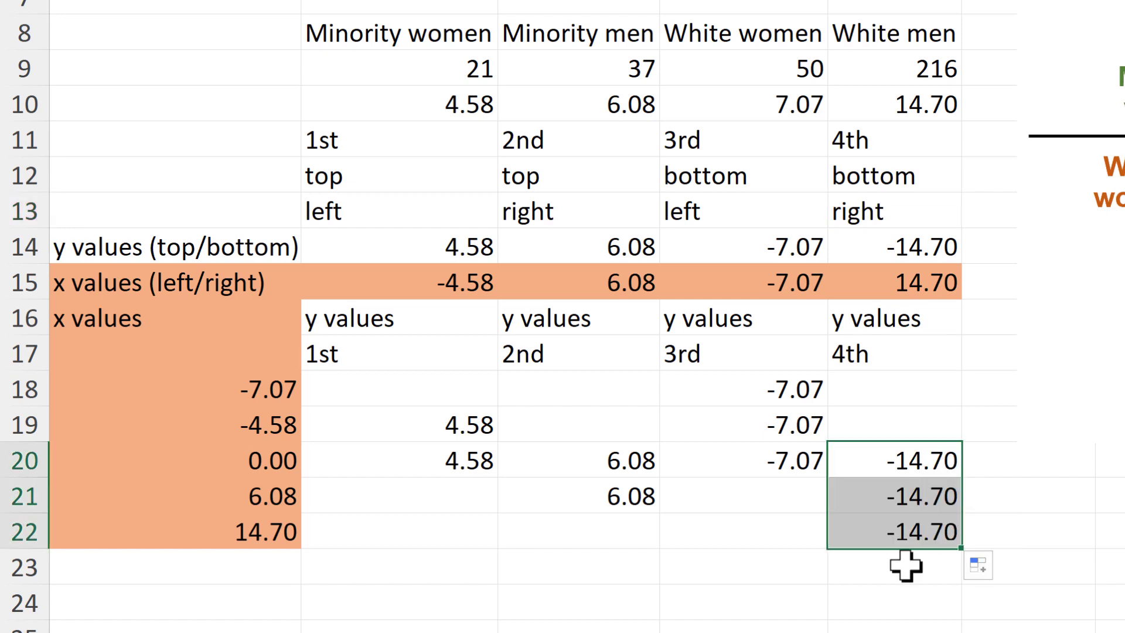
{"action": "left_click", "coordinate": [893, 530]}
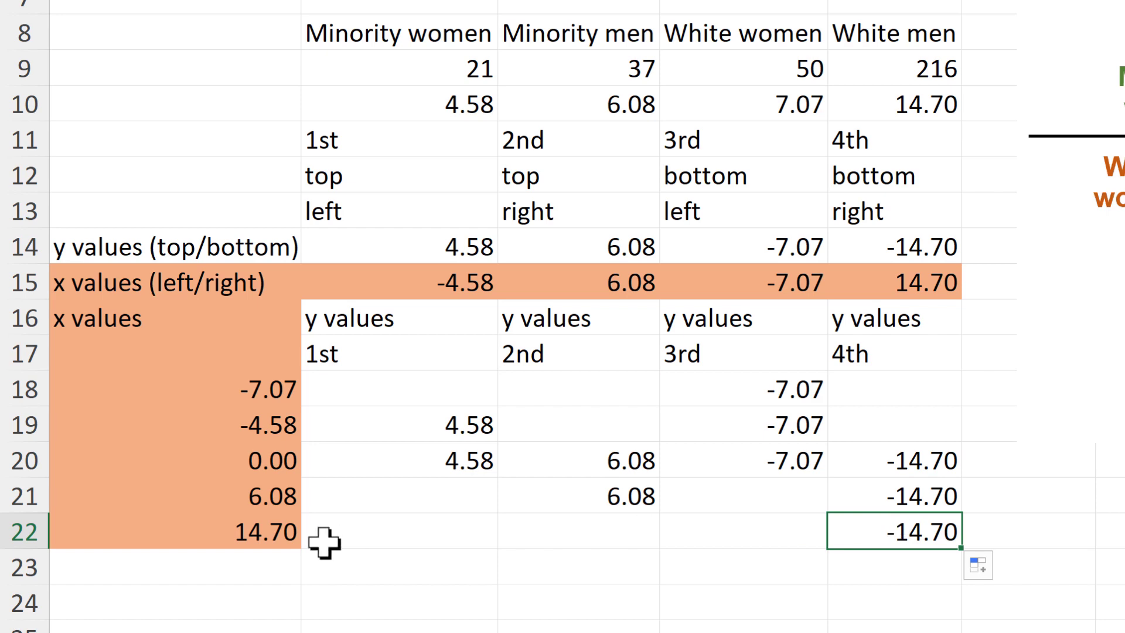
{"action": "left_click_drag", "start_coordinate": [299, 538], "coordinate": [829, 515]}
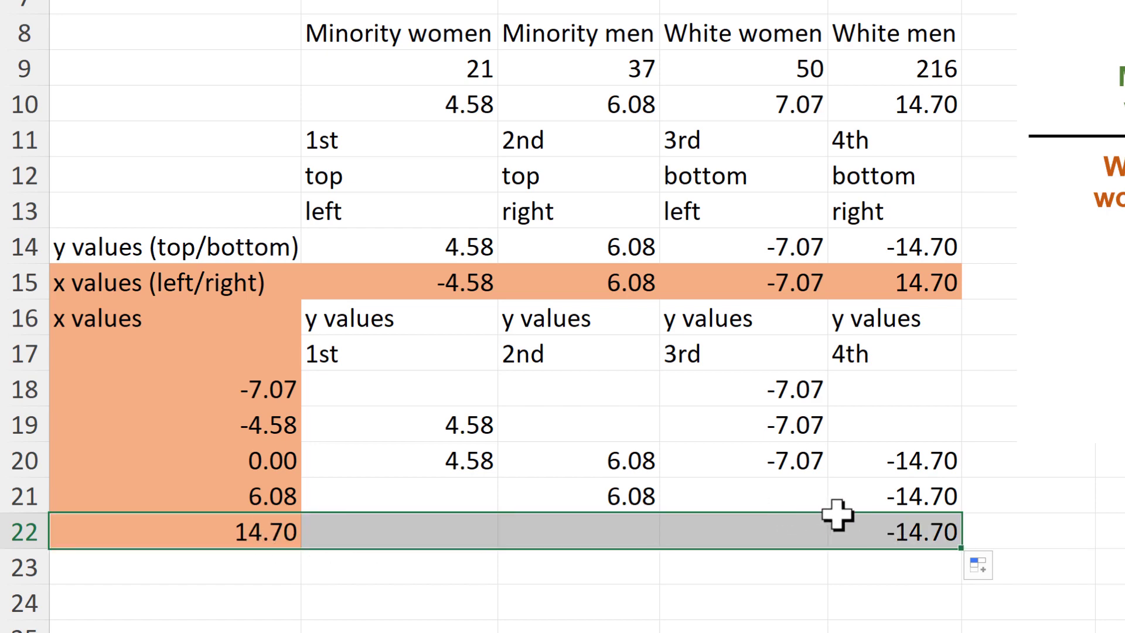
{"action": "left_click", "coordinate": [929, 491]}
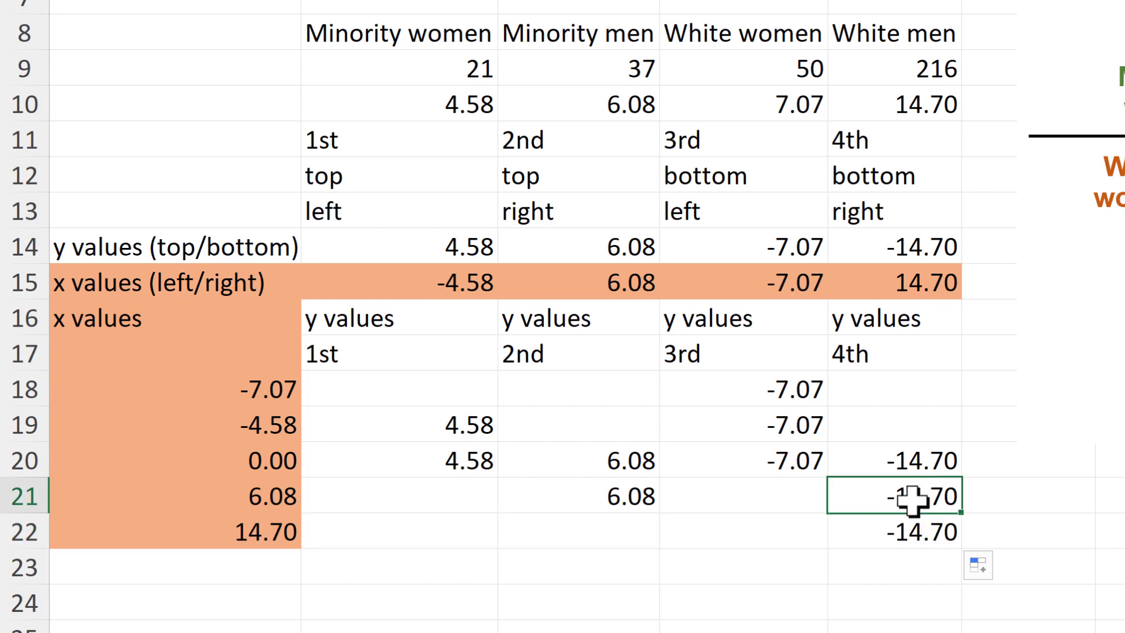
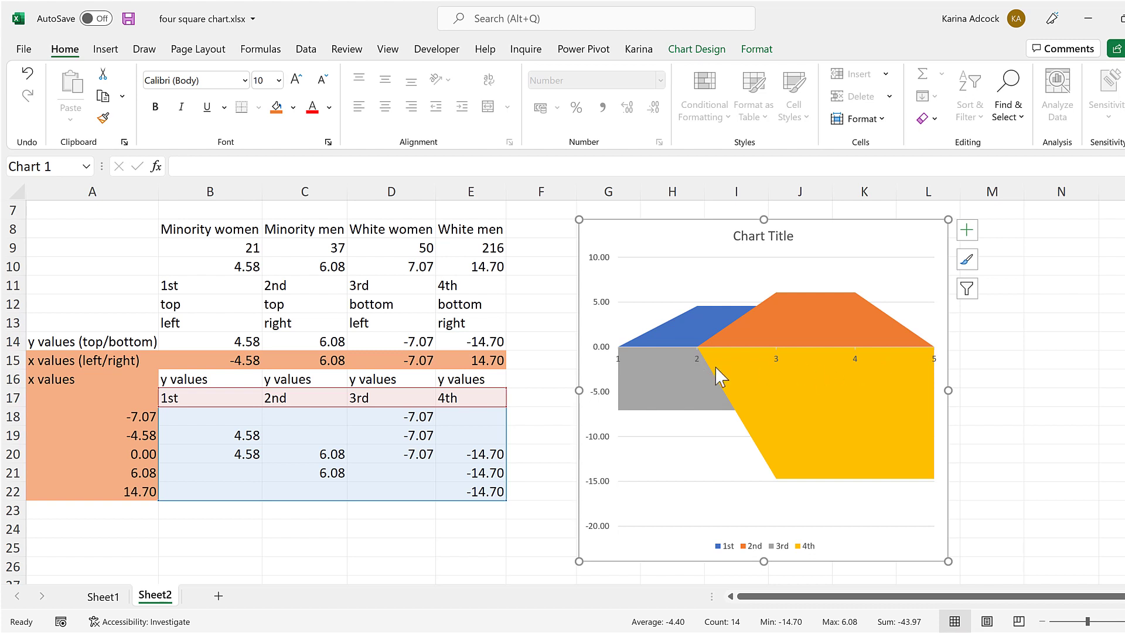
Set the area chart's horizontal axis labels to the x values in A18:A22
{"action": "right_click", "coordinate": [690, 234]}
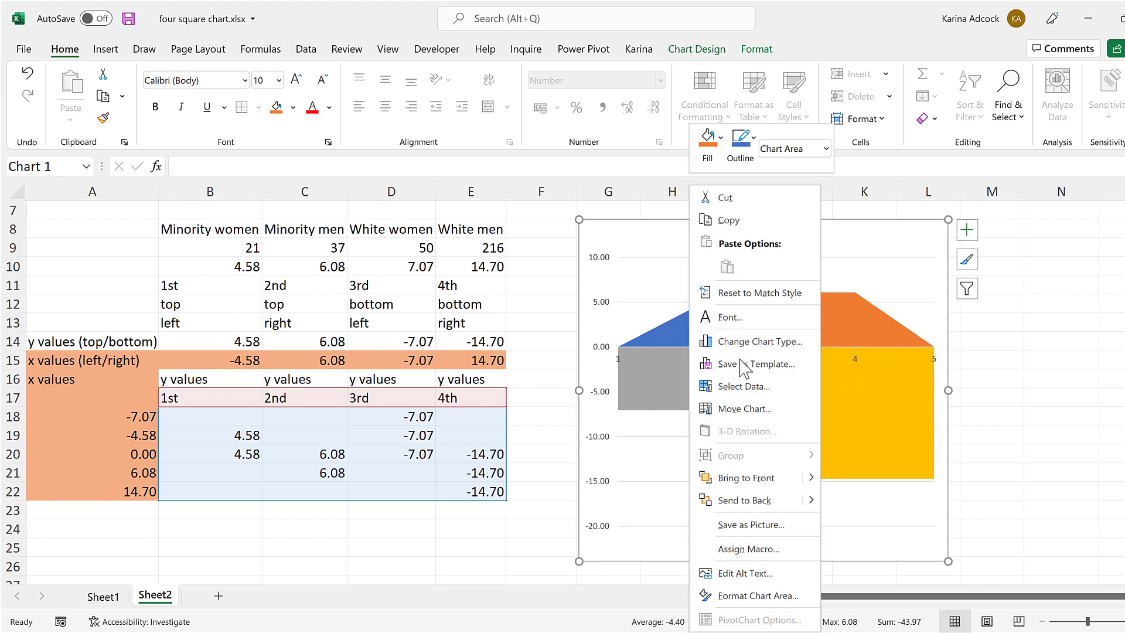
{"action": "left_click", "coordinate": [761, 387]}
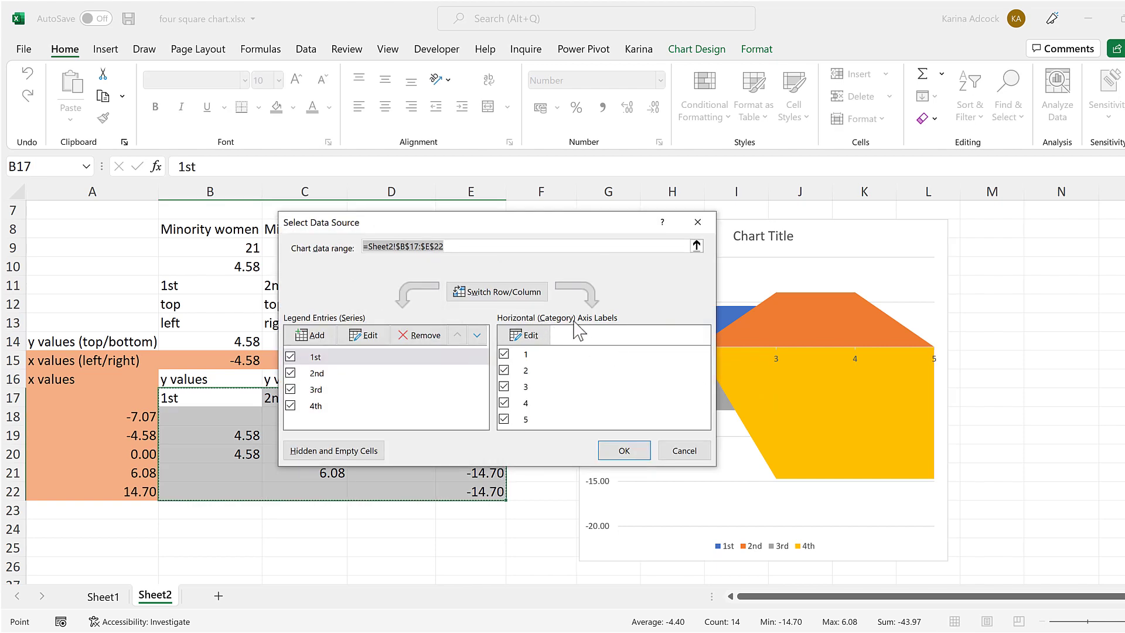
{"action": "left_click", "coordinate": [537, 337]}
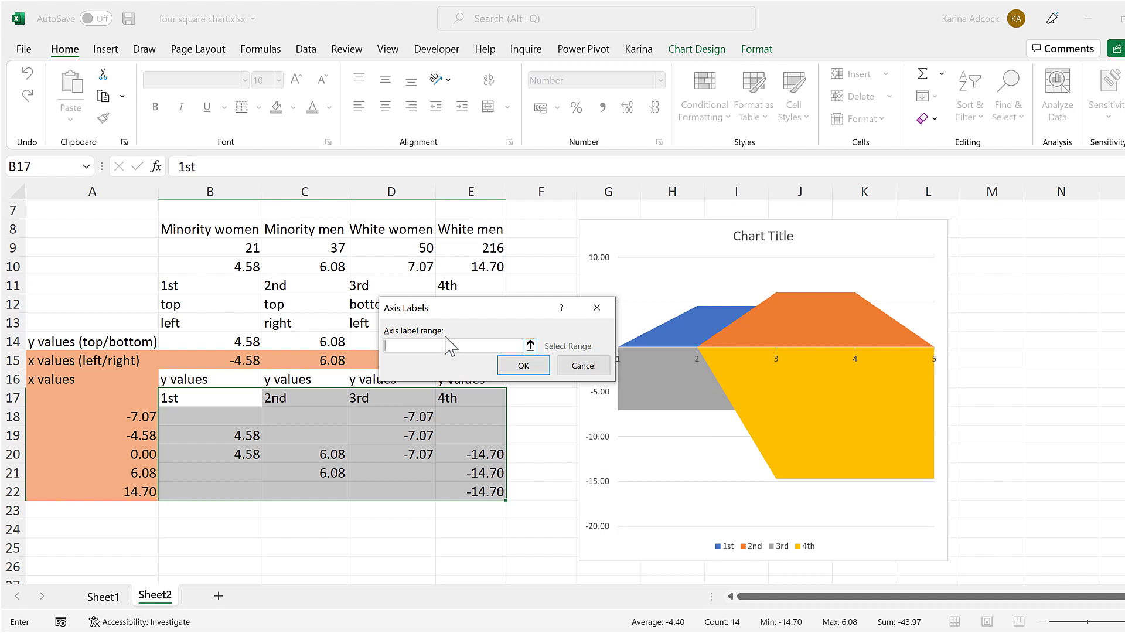
{"action": "left_click_drag", "start_coordinate": [137, 421], "coordinate": [150, 494]}
{"action": "left_click", "coordinate": [533, 370]}
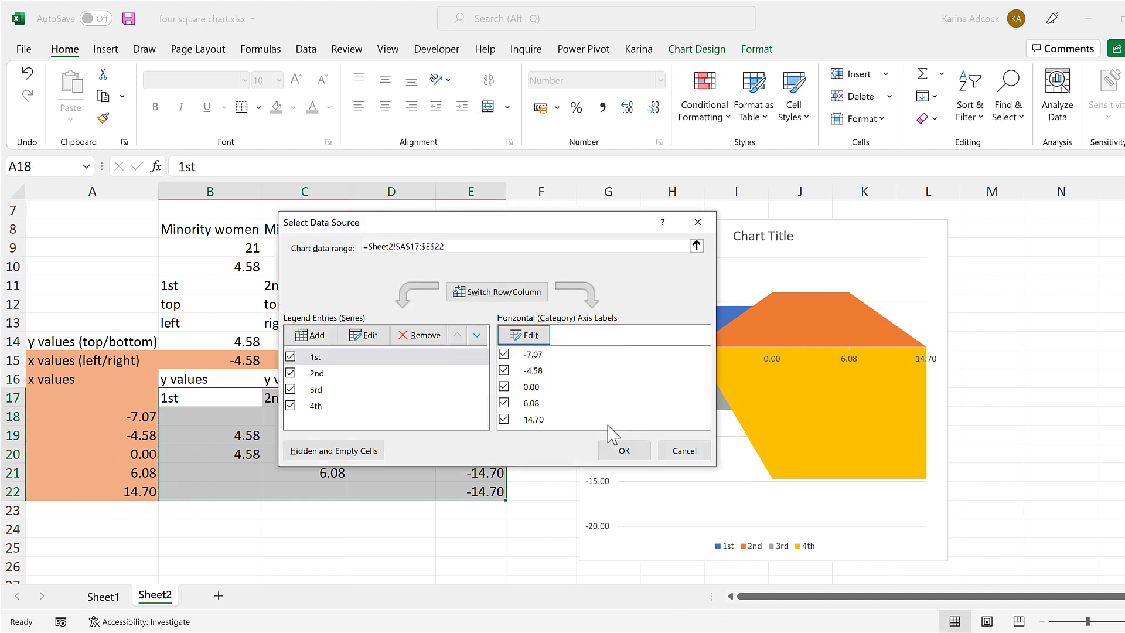
{"action": "left_click", "coordinate": [625, 451]}
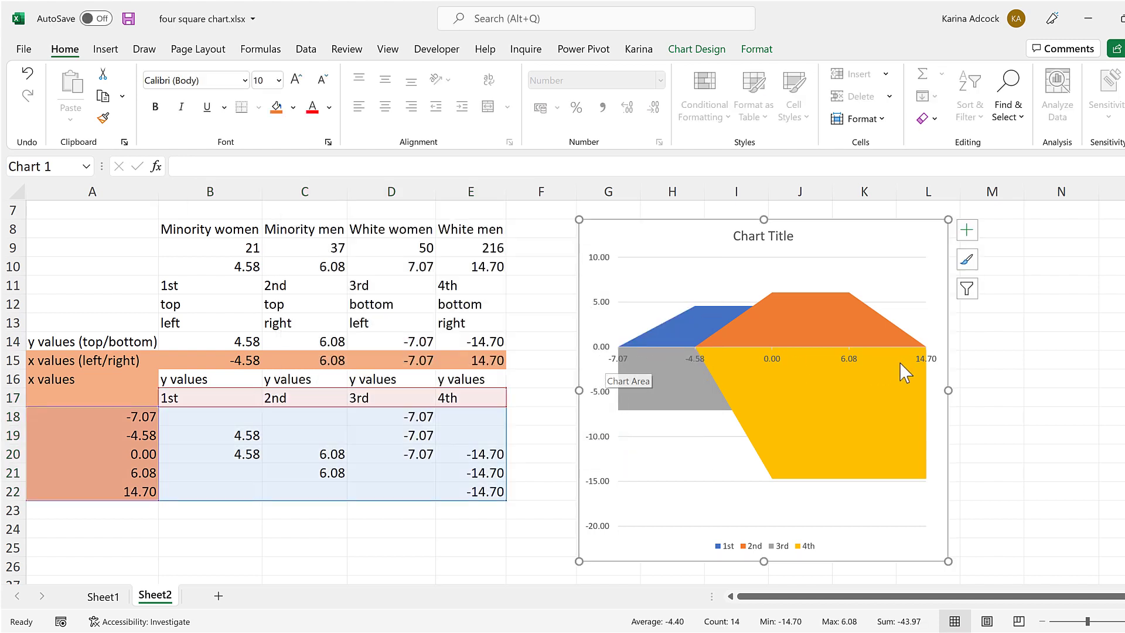
Move the chart clear of the formatting pane and change its horizontal axis type to Date axis
{"action": "left_click", "coordinate": [701, 361]}
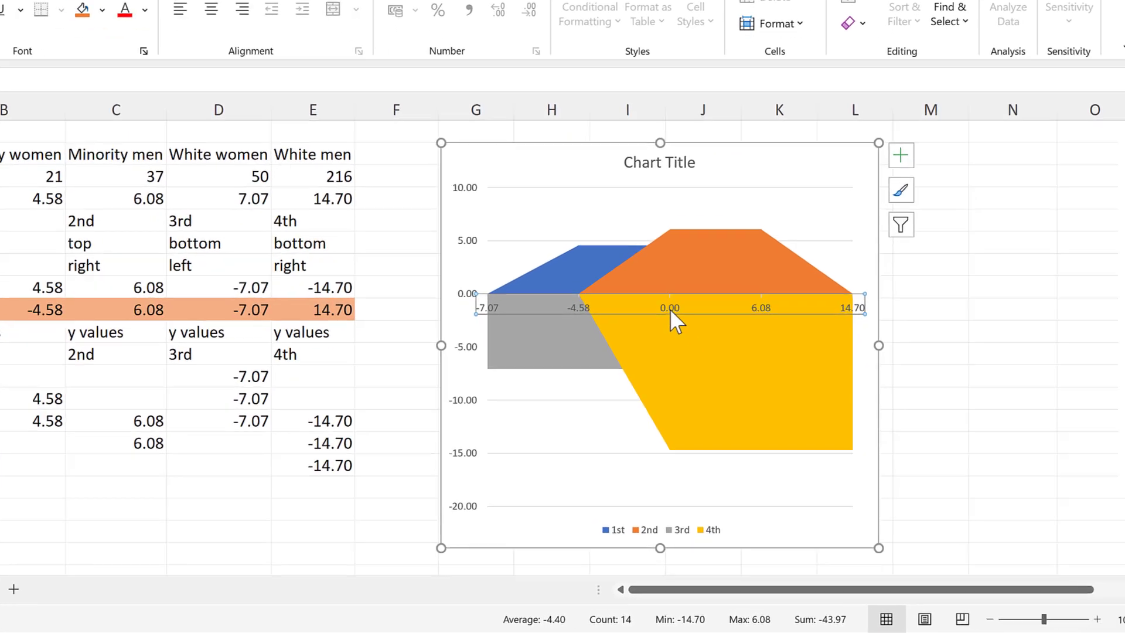
{"action": "double_click", "coordinate": [771, 360]}
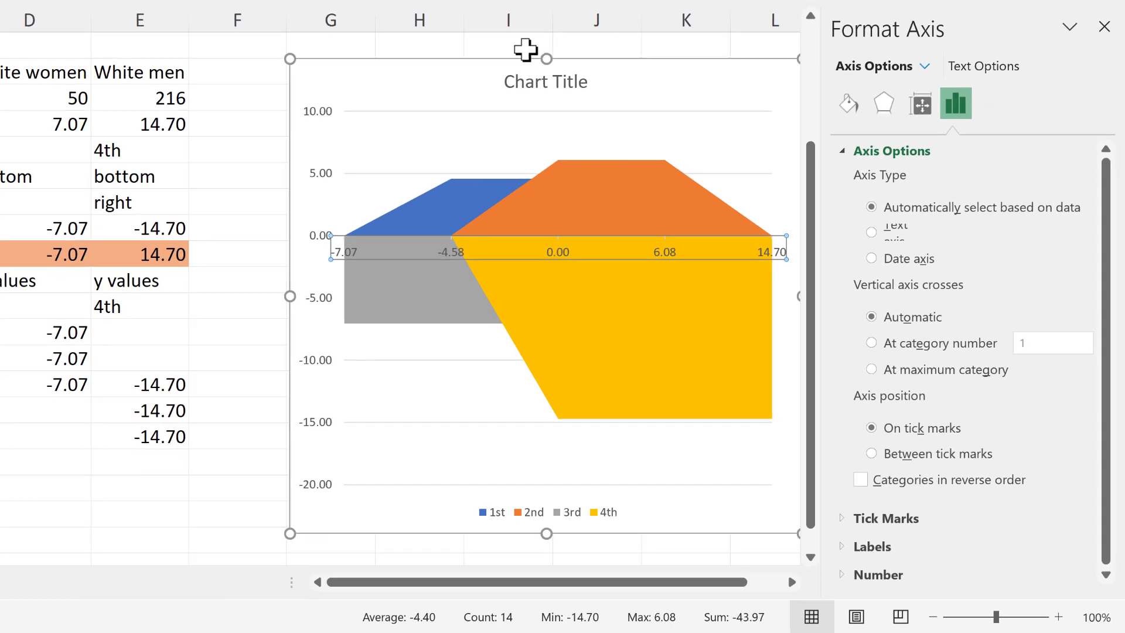
{"action": "left_click_drag", "start_coordinate": [472, 68], "coordinate": [427, 55]}
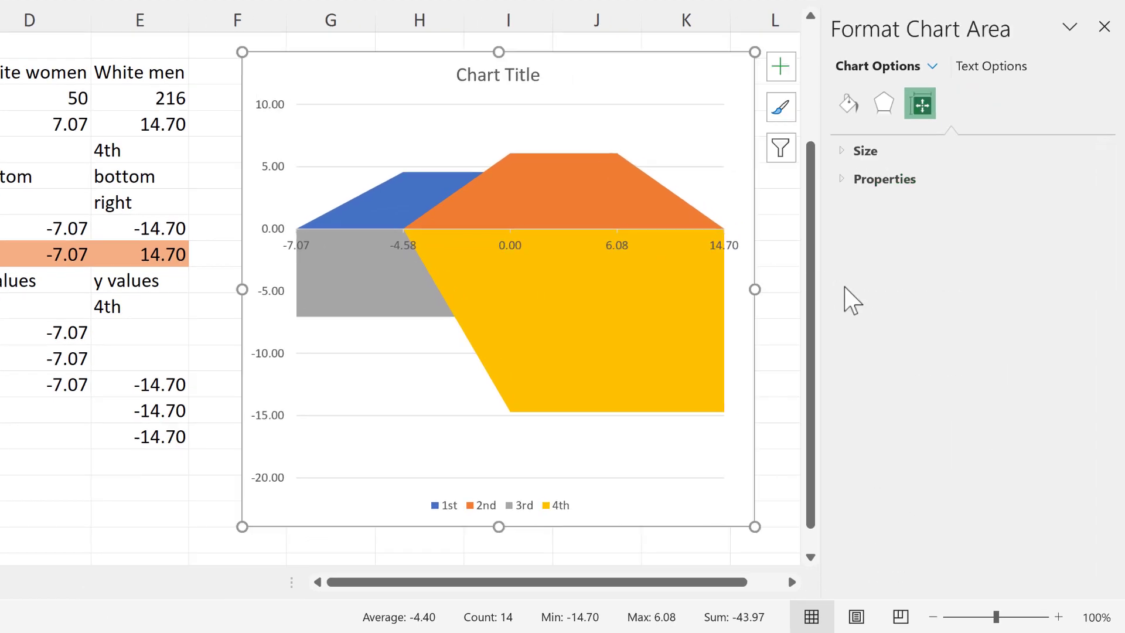
{"action": "left_click", "coordinate": [627, 254]}
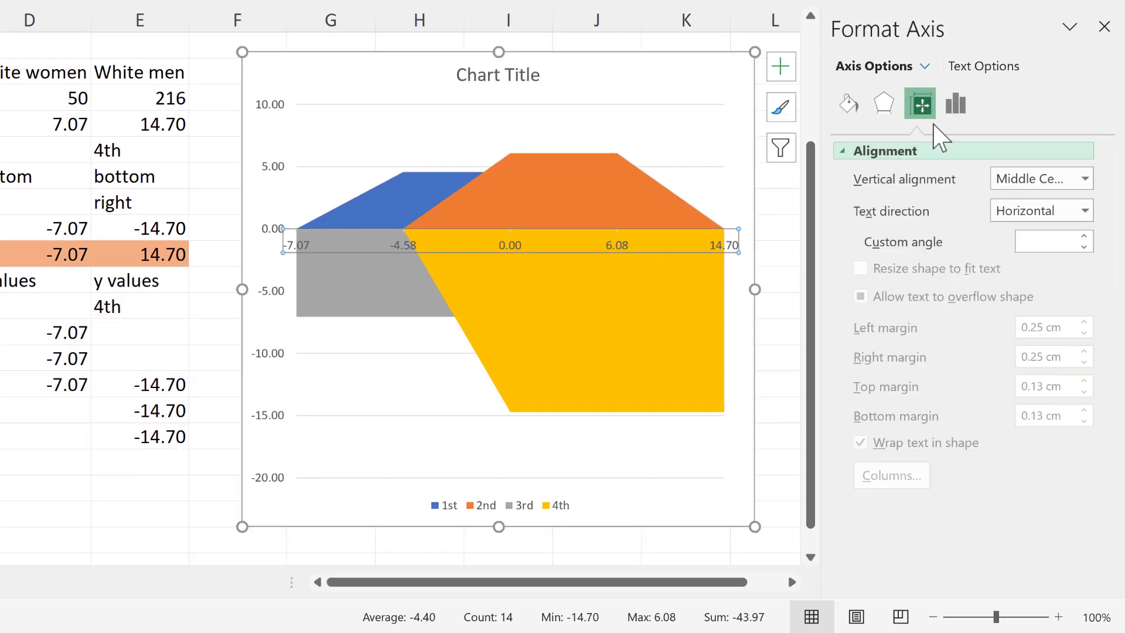
{"action": "left_click", "coordinate": [955, 104]}
{"action": "left_click", "coordinate": [926, 163]}
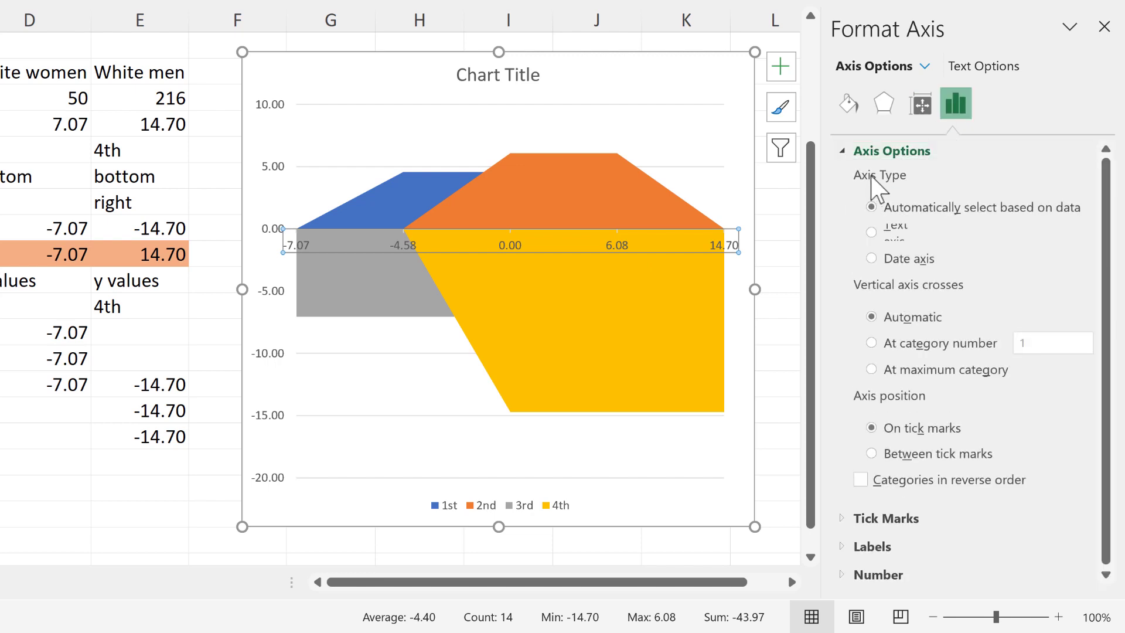
{"action": "left_click", "coordinate": [872, 258]}
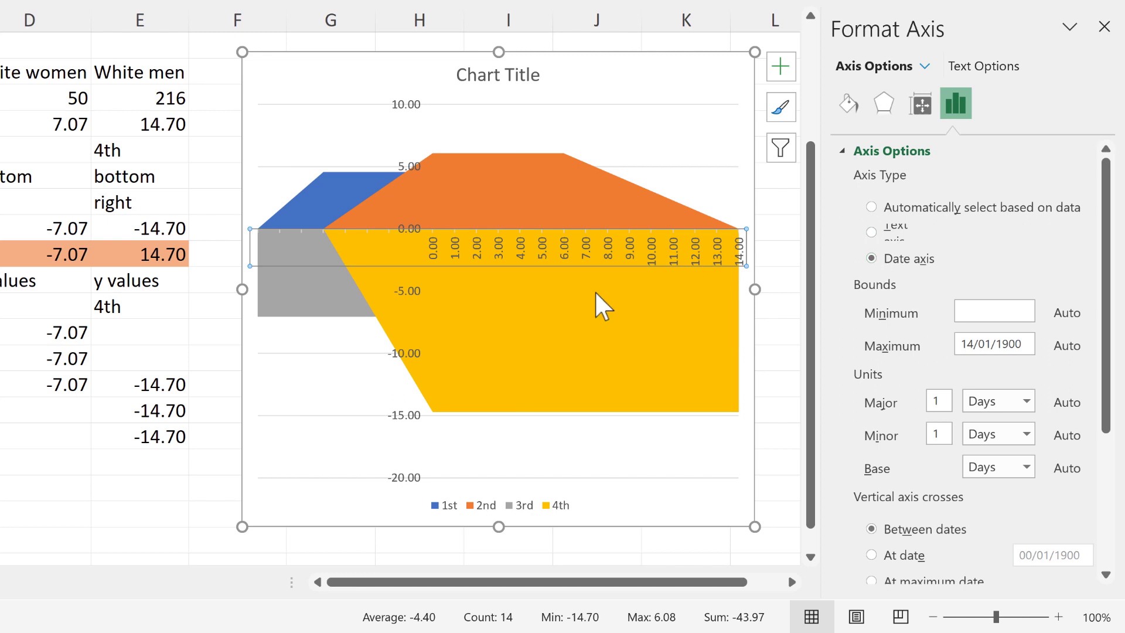
{"action": "left_click", "coordinate": [572, 344]}
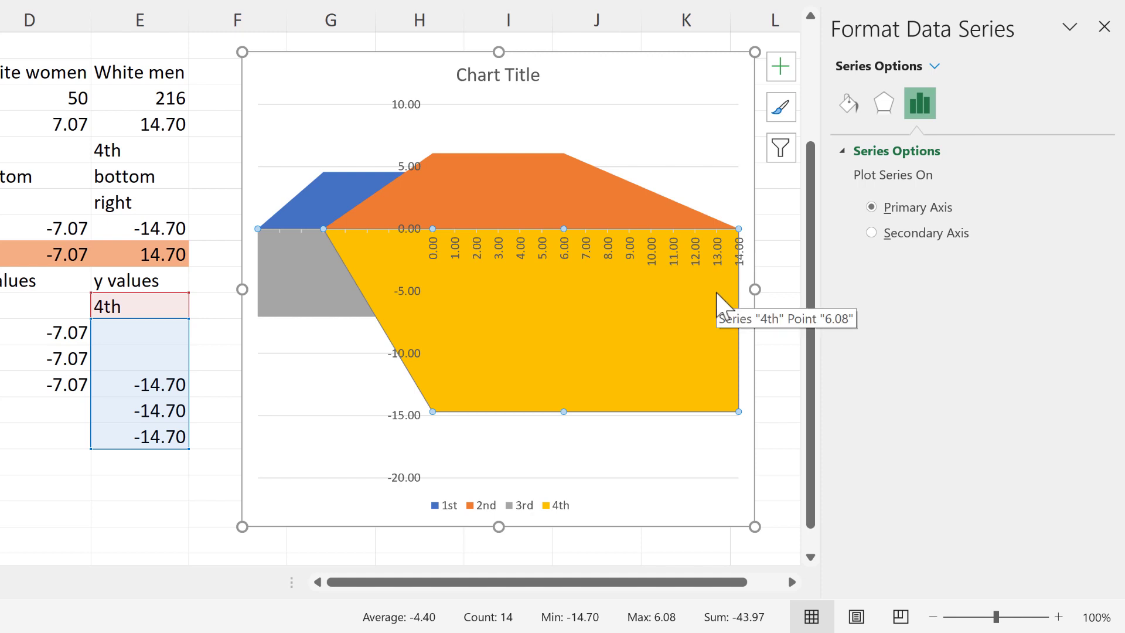
Switch the 4th series to the secondary axis and back to the primary axis, and move the chart down beside the x and y values
{"action": "left_click", "coordinate": [938, 234]}
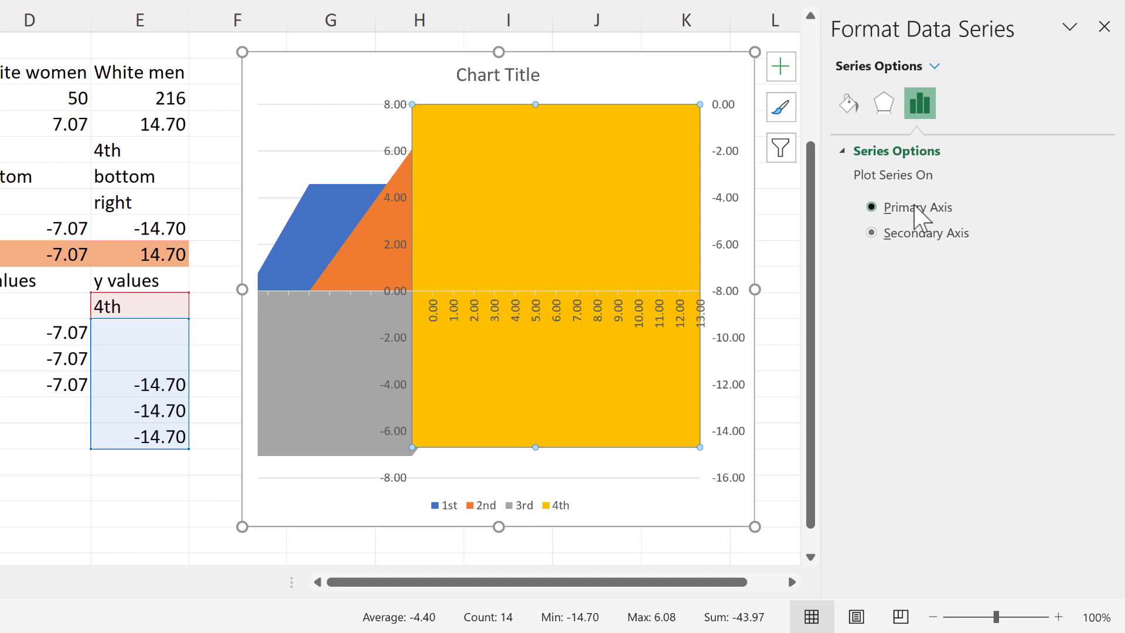
{"action": "left_click", "coordinate": [915, 206]}
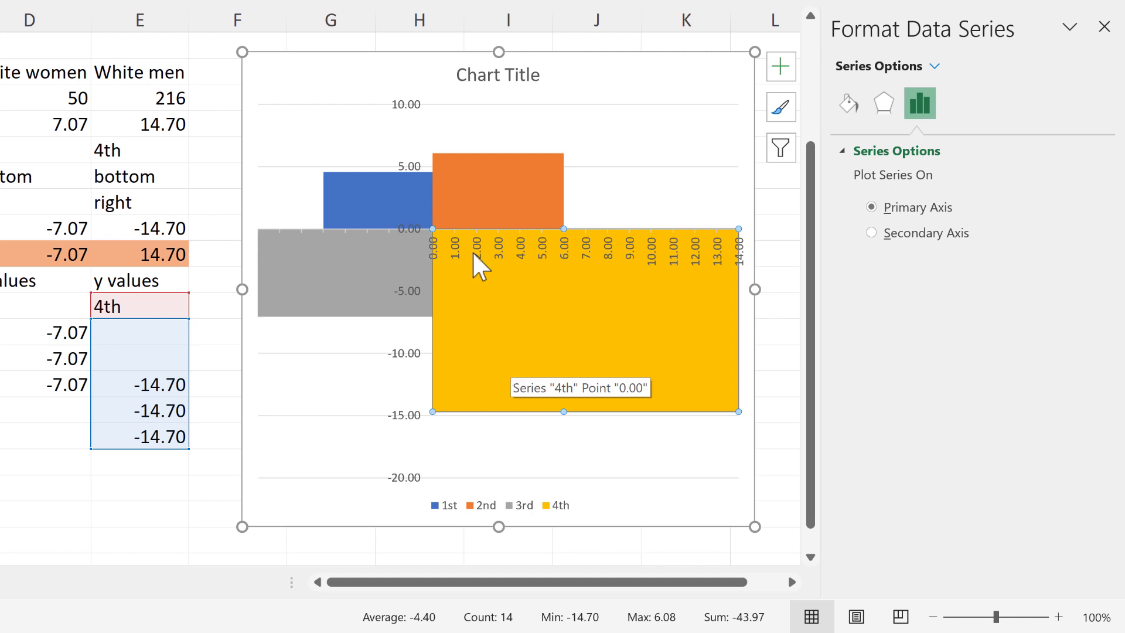
{"action": "left_click", "coordinate": [364, 58]}
{"action": "left_click_drag", "start_coordinate": [363, 59], "coordinate": [335, 213]}
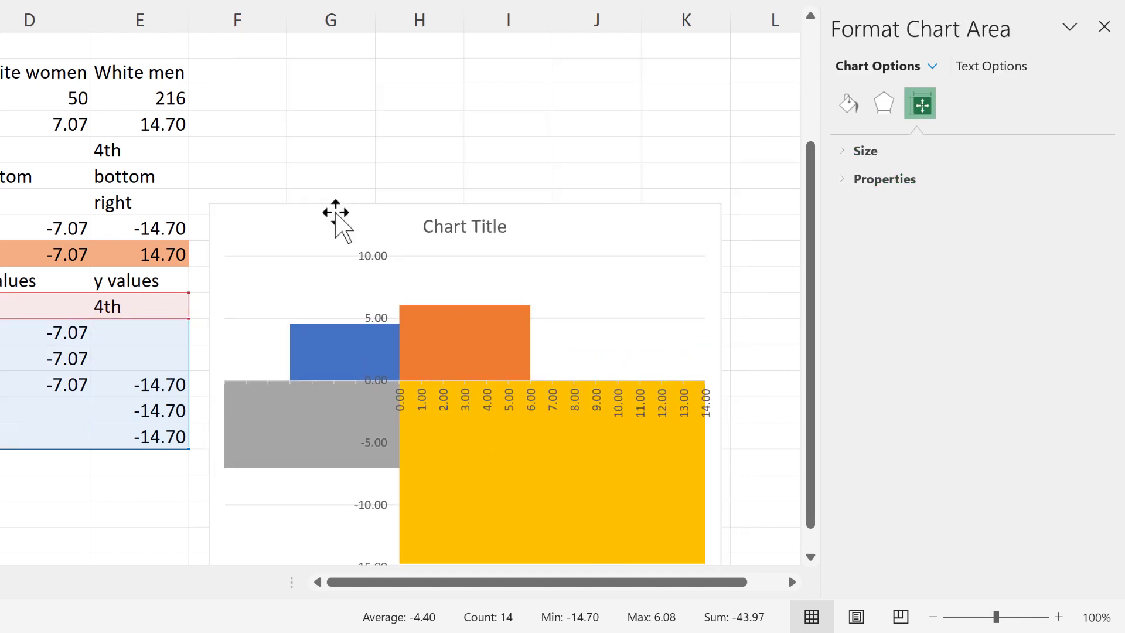
Select the 1st, 4th and 2nd series in the chart to examine the source ranges behind their squares
{"action": "left_click", "coordinate": [331, 340]}
{"action": "scroll", "coordinate": [359, 354], "scroll_direction": "down", "scroll_amount": 1}
{"action": "scroll", "coordinate": [362, 358], "scroll_direction": "down", "scroll_amount": 2}
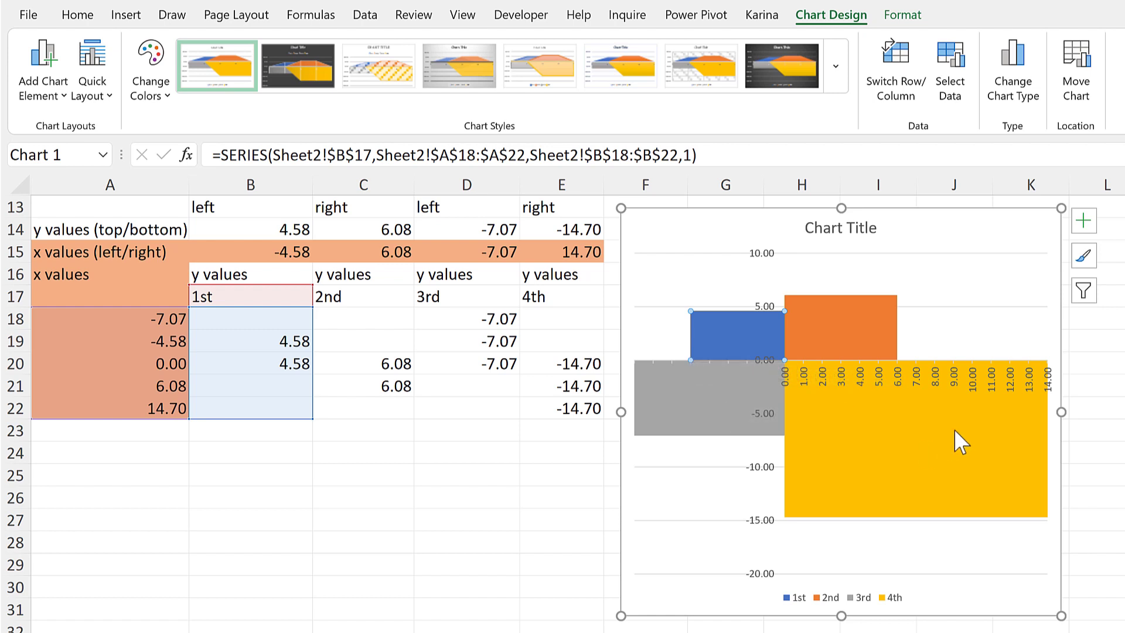
{"action": "left_click", "coordinate": [944, 414]}
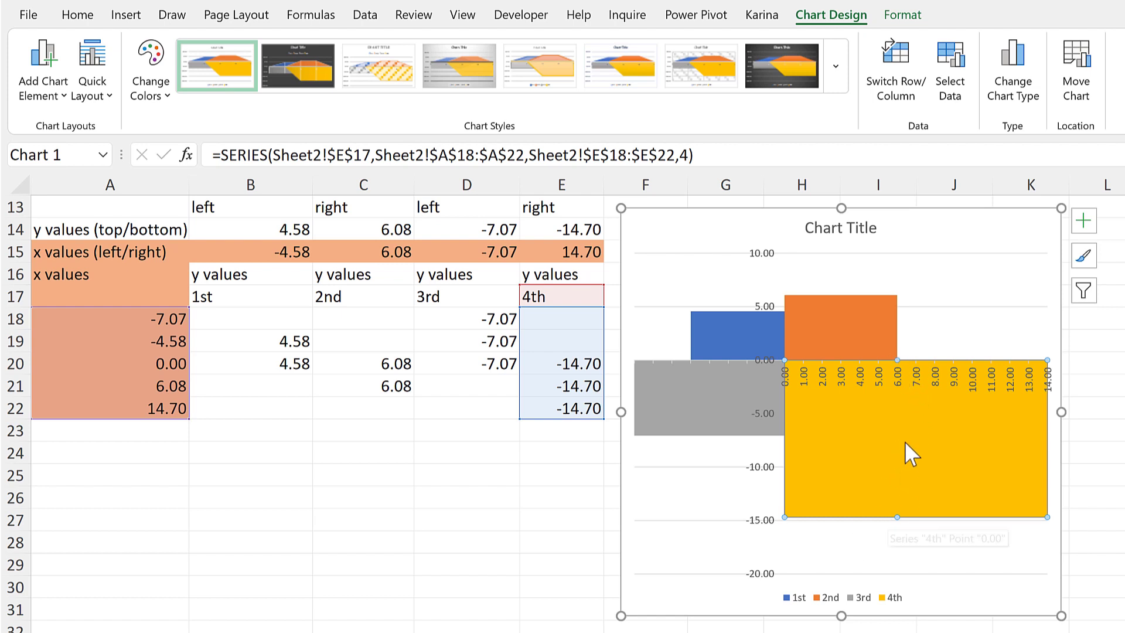
{"action": "left_click", "coordinate": [873, 316]}
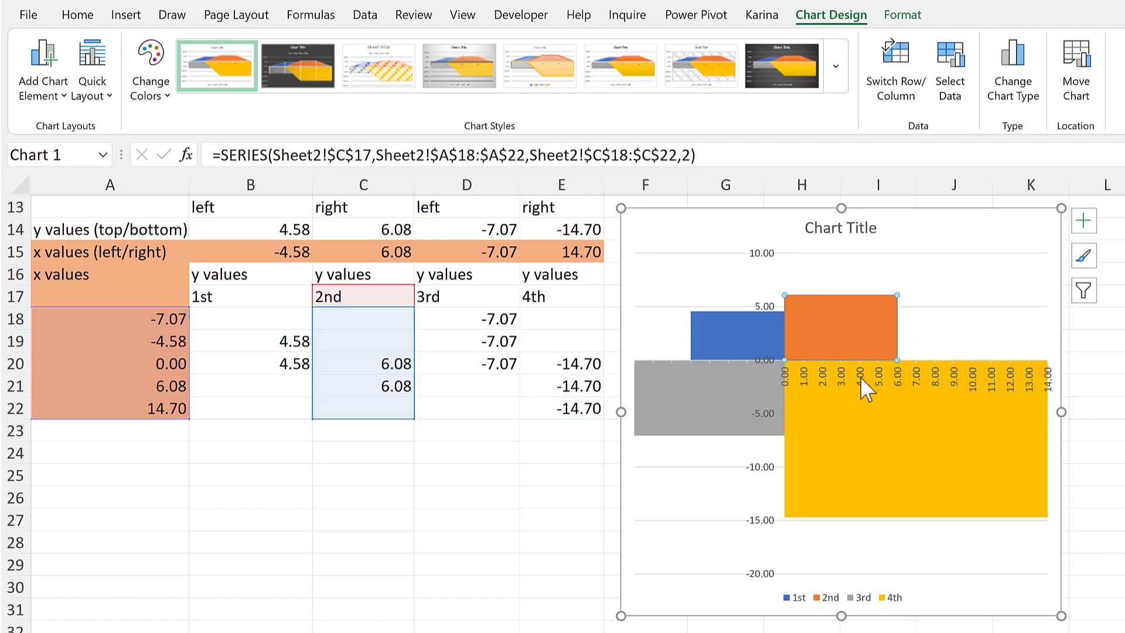
Try replacing the 4th square's y value in E21 with 0, and undo the change
{"action": "left_click", "coordinate": [572, 386]}
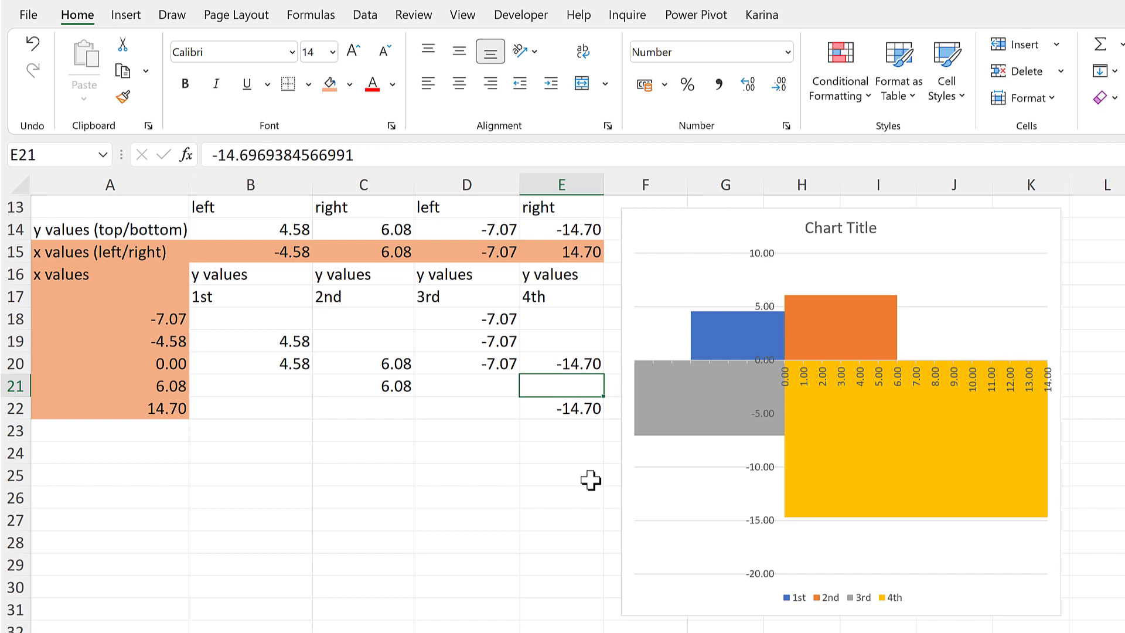
{"action": "key", "text": "Delete"}
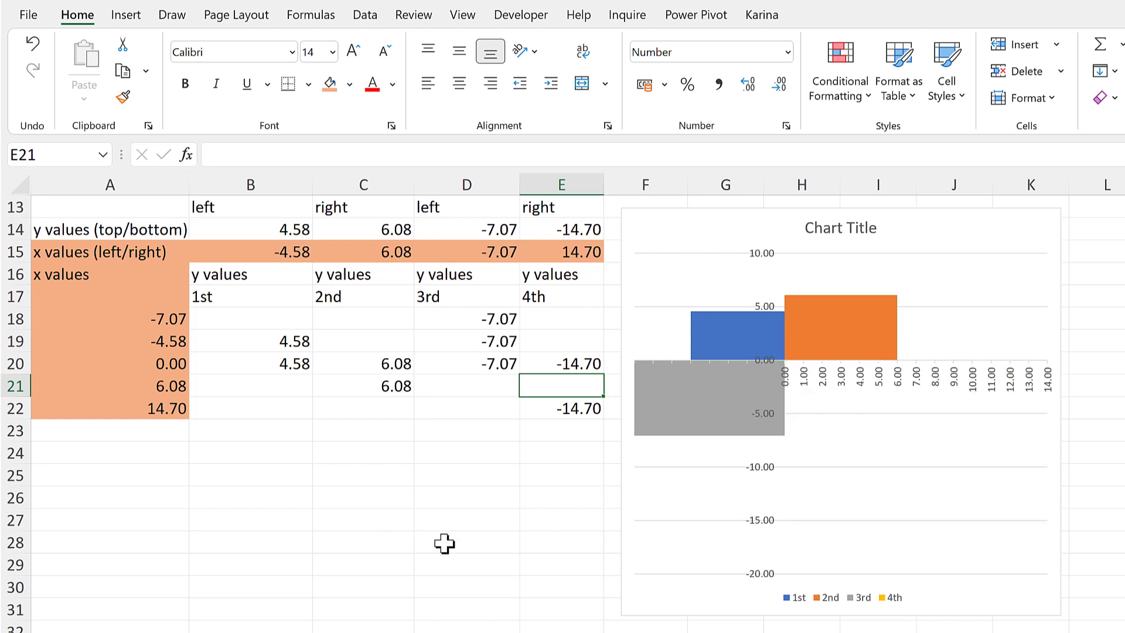
{"action": "type", "text": "0"}
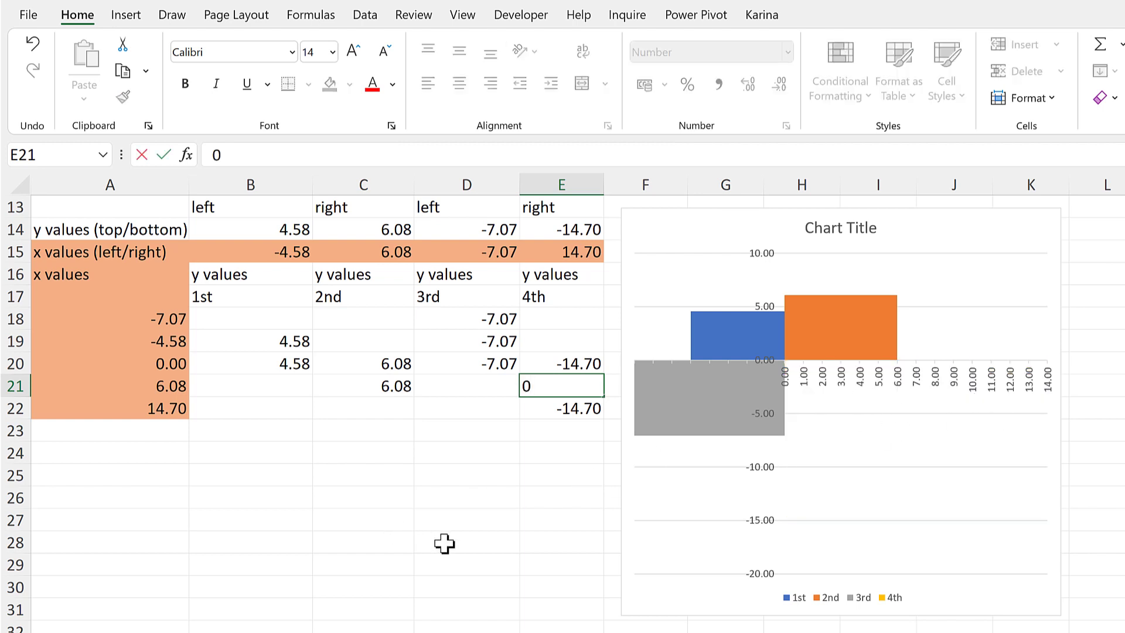
{"action": "key", "text": "Return"}
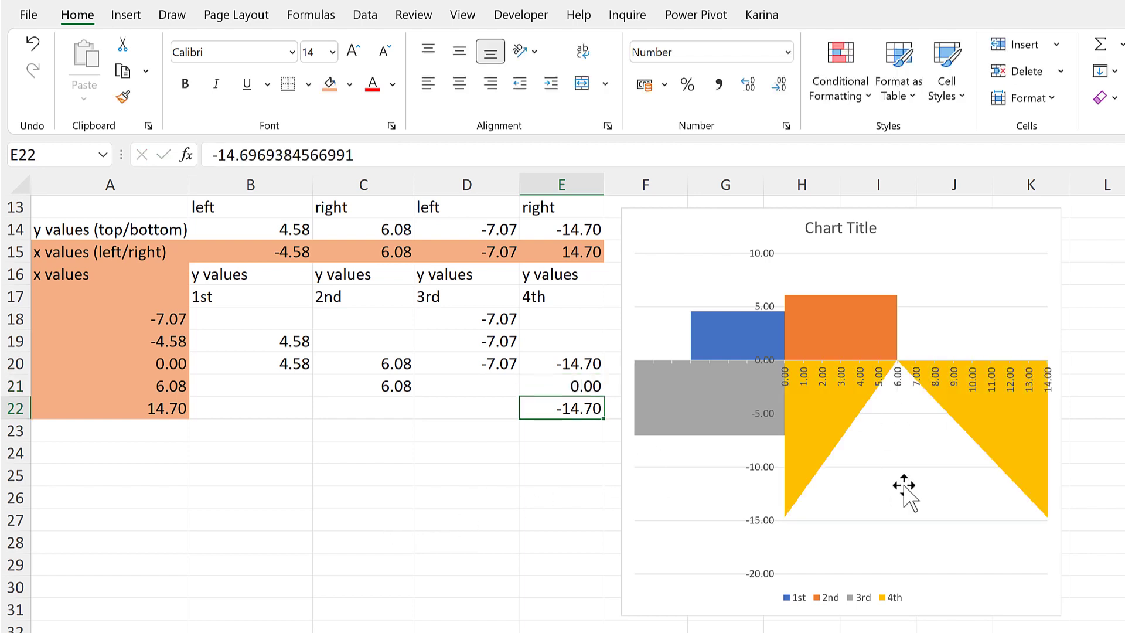
{"action": "left_click", "coordinate": [573, 458]}
{"action": "key", "text": "ctrl+z"}
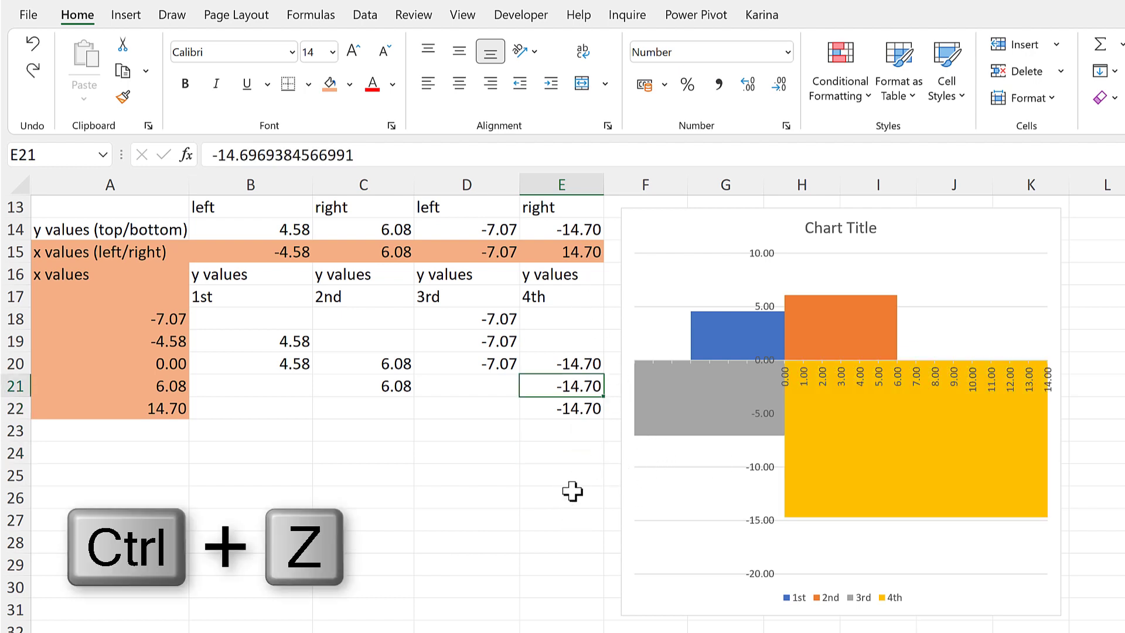
{"action": "left_click", "coordinate": [565, 461]}
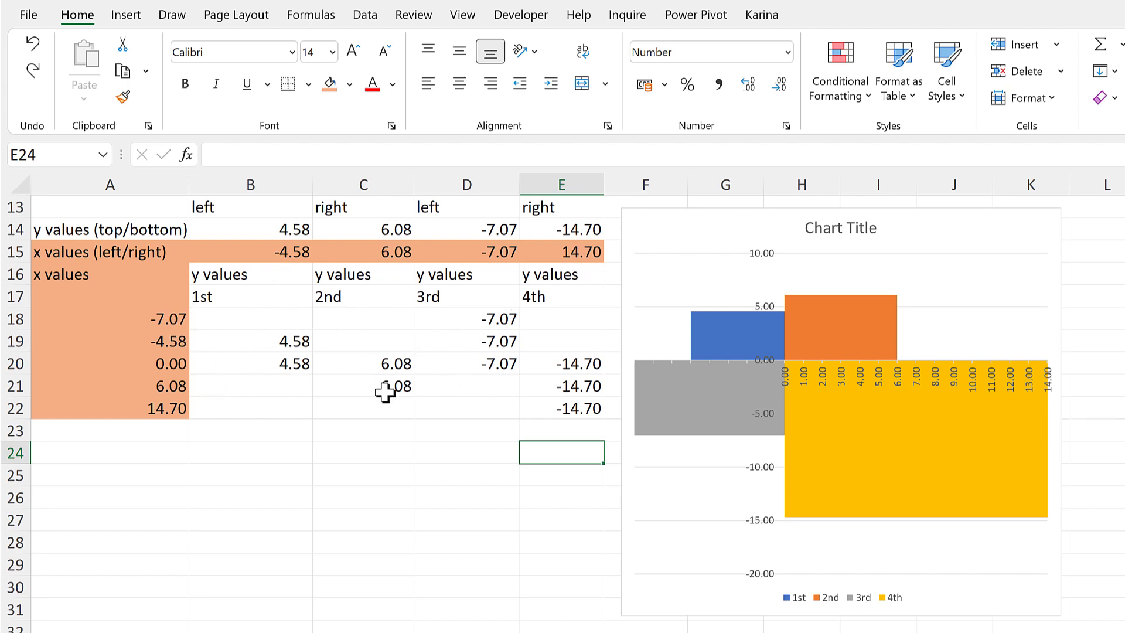
Enter the multiplier 100 in the empty cell C25 and copy it
{"action": "left_click", "coordinate": [388, 475]}
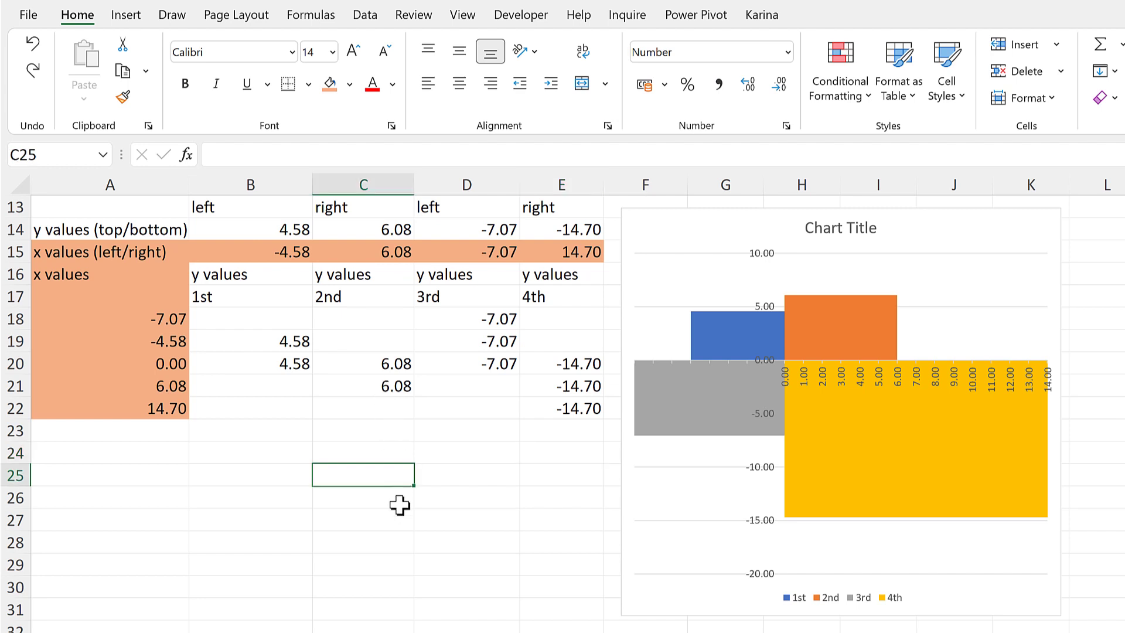
{"action": "type", "text": "1"}
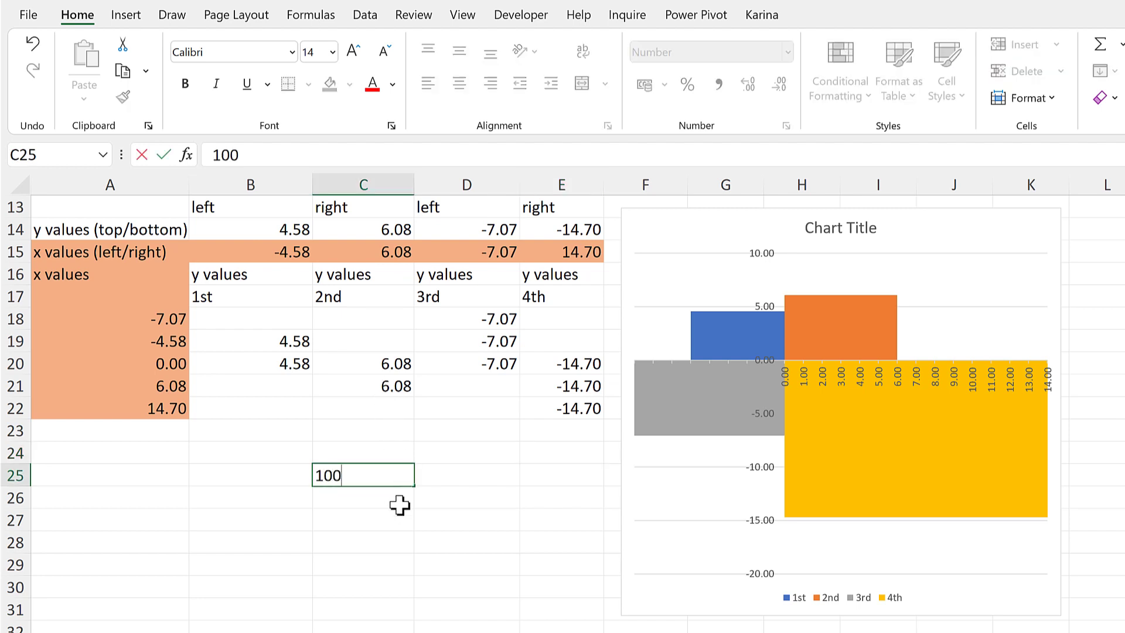
{"action": "type", "text": "00"}
{"action": "key", "text": "Return"}
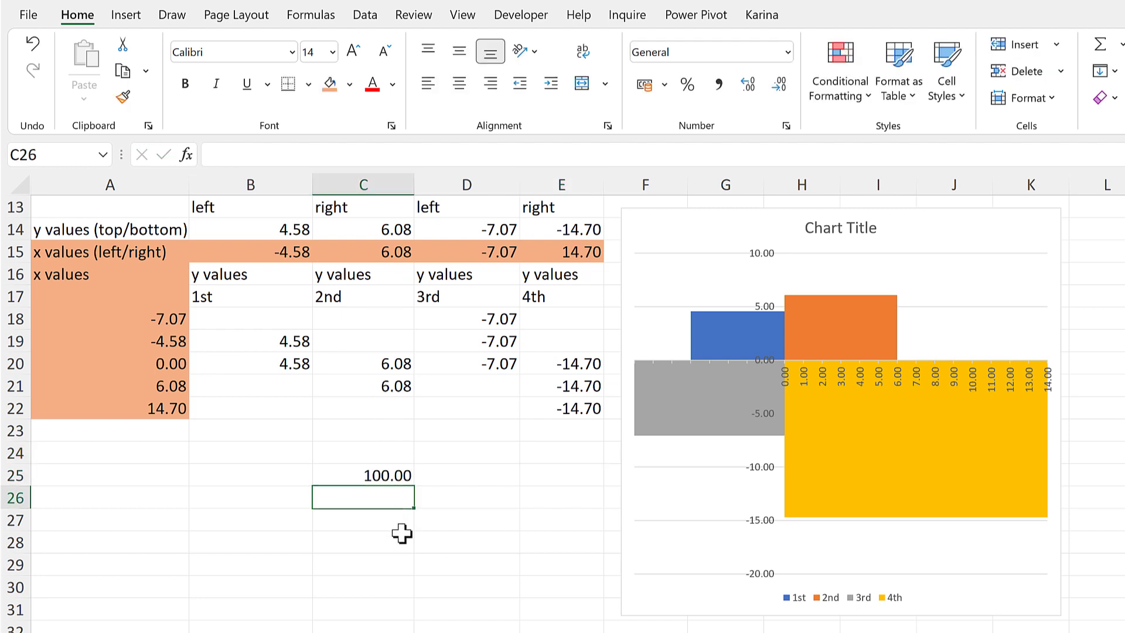
{"action": "left_click", "coordinate": [392, 472]}
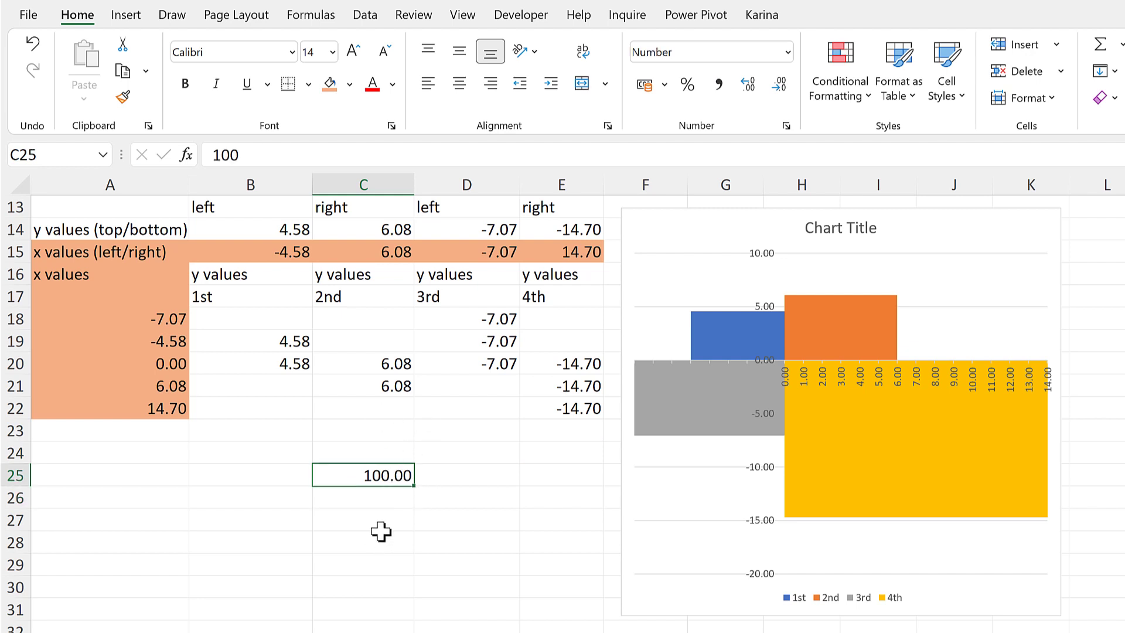
{"action": "key", "text": "ctrl+c"}
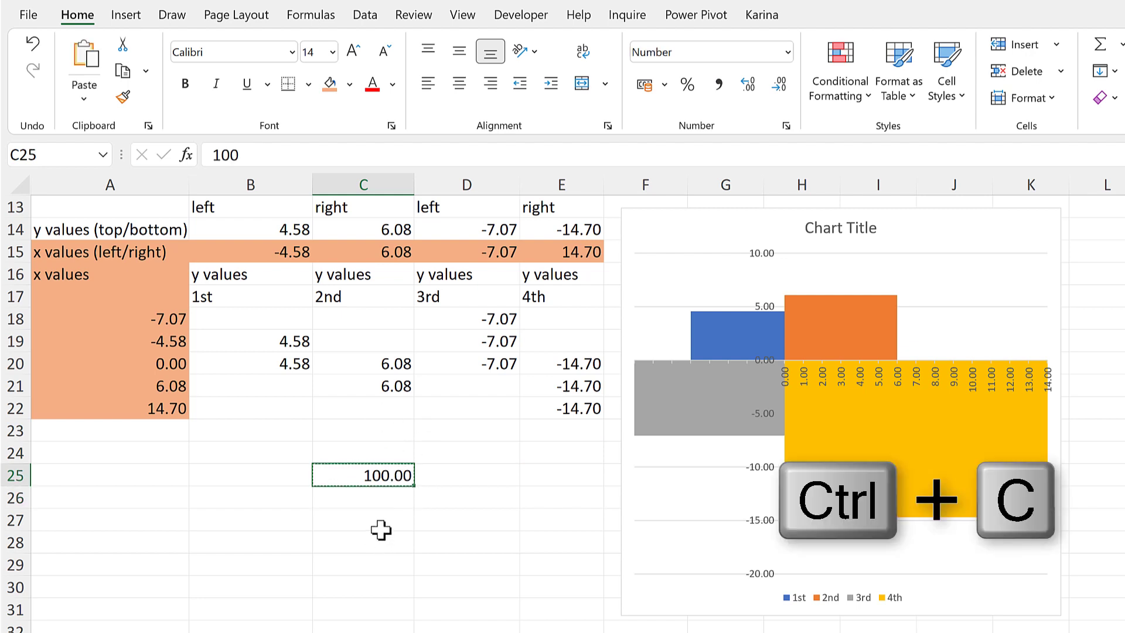
Multiply the x and y values in A18:E22 by the copied 100 using Paste Special
{"action": "left_click_drag", "start_coordinate": [170, 319], "coordinate": [547, 420]}
{"action": "right_click", "coordinate": [355, 340]}
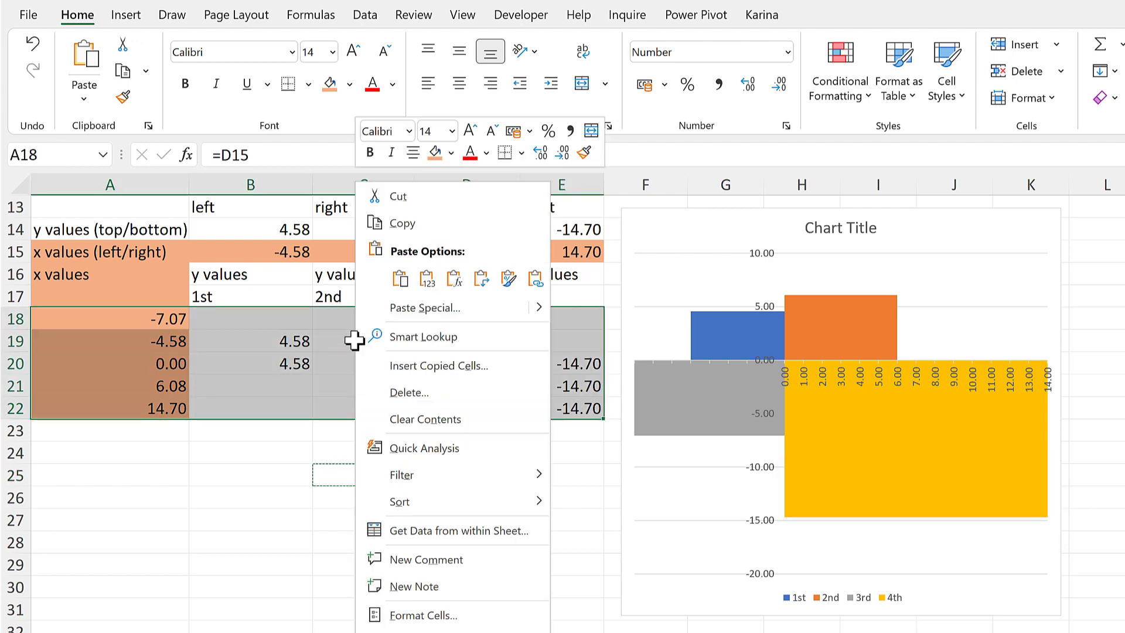
{"action": "left_click", "coordinate": [432, 308]}
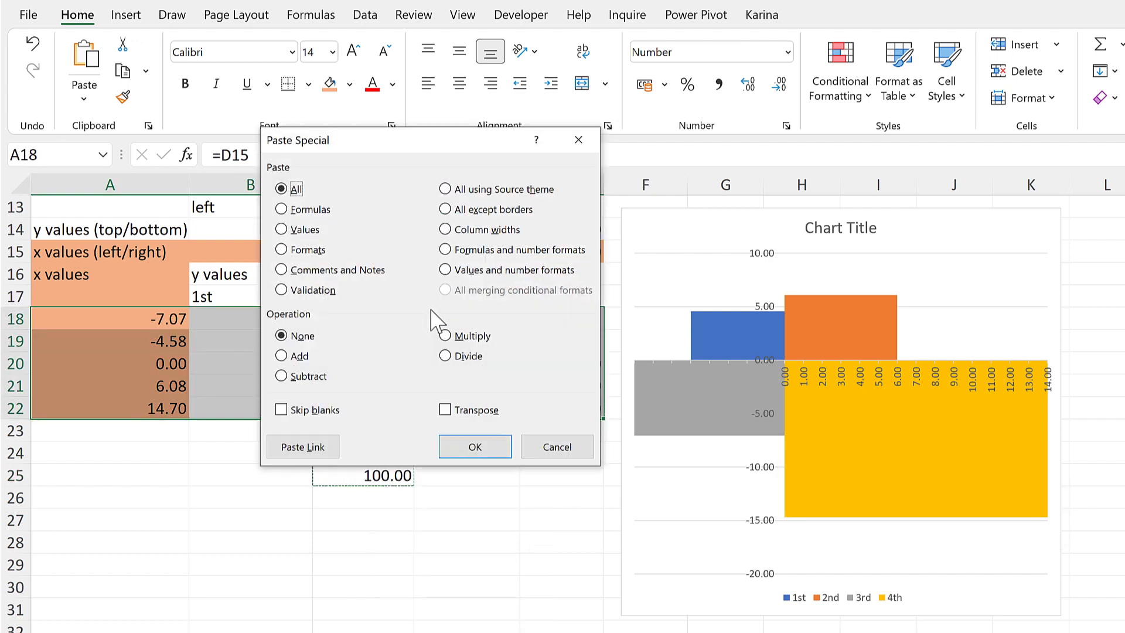
{"action": "left_click", "coordinate": [446, 337]}
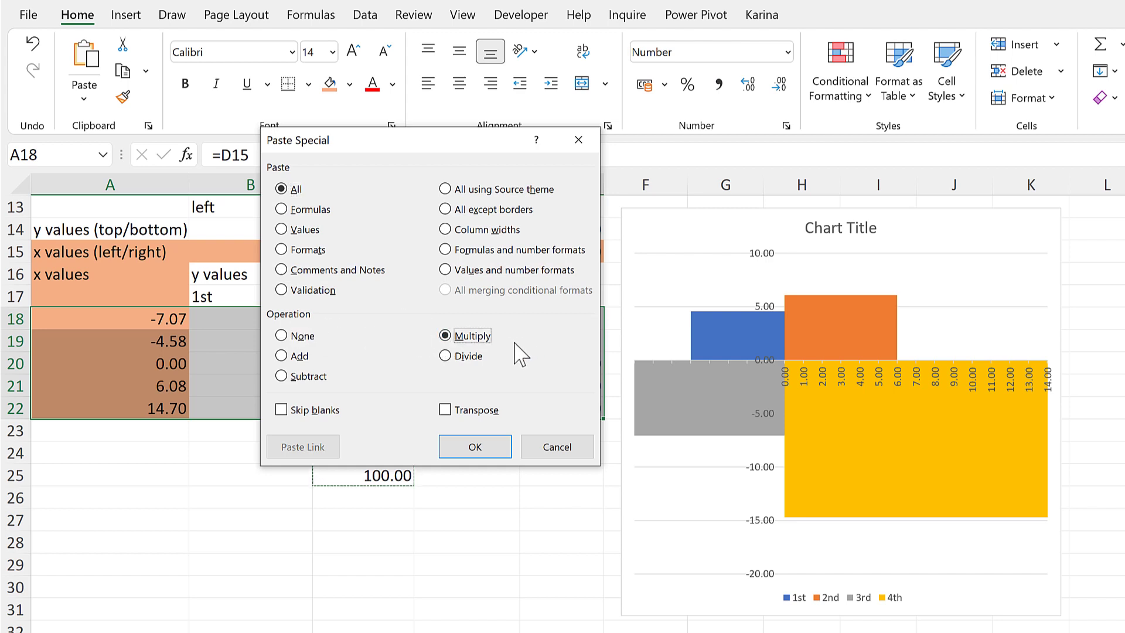
{"action": "left_click", "coordinate": [478, 448]}
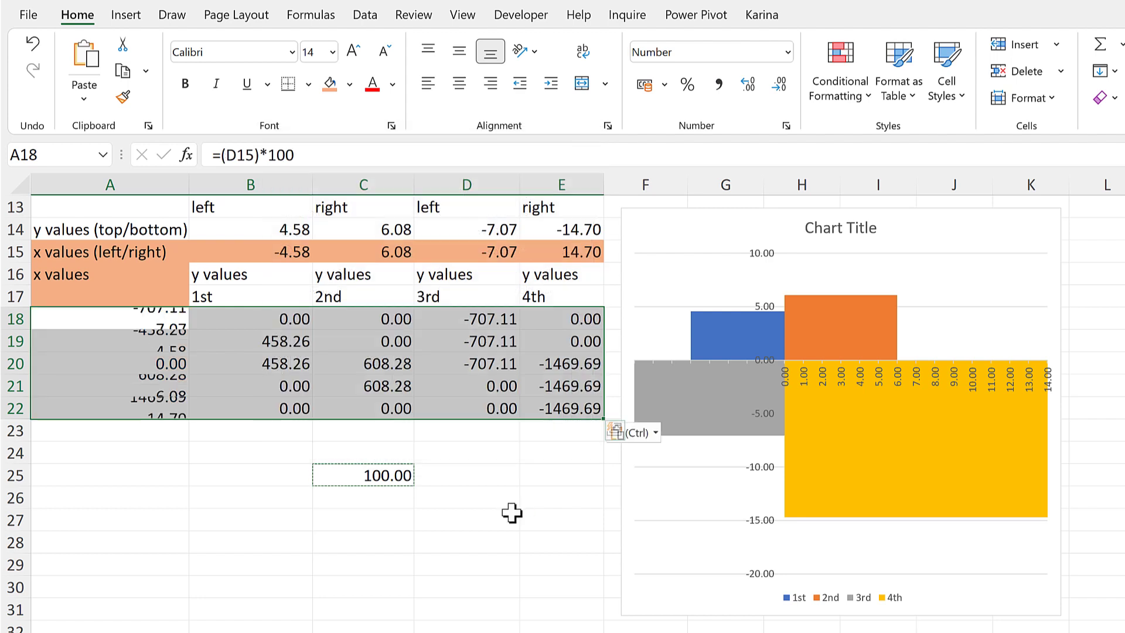
Format A18:E22 with no decimal places and delete the multiplier from C25
{"action": "left_click", "coordinate": [477, 470]}
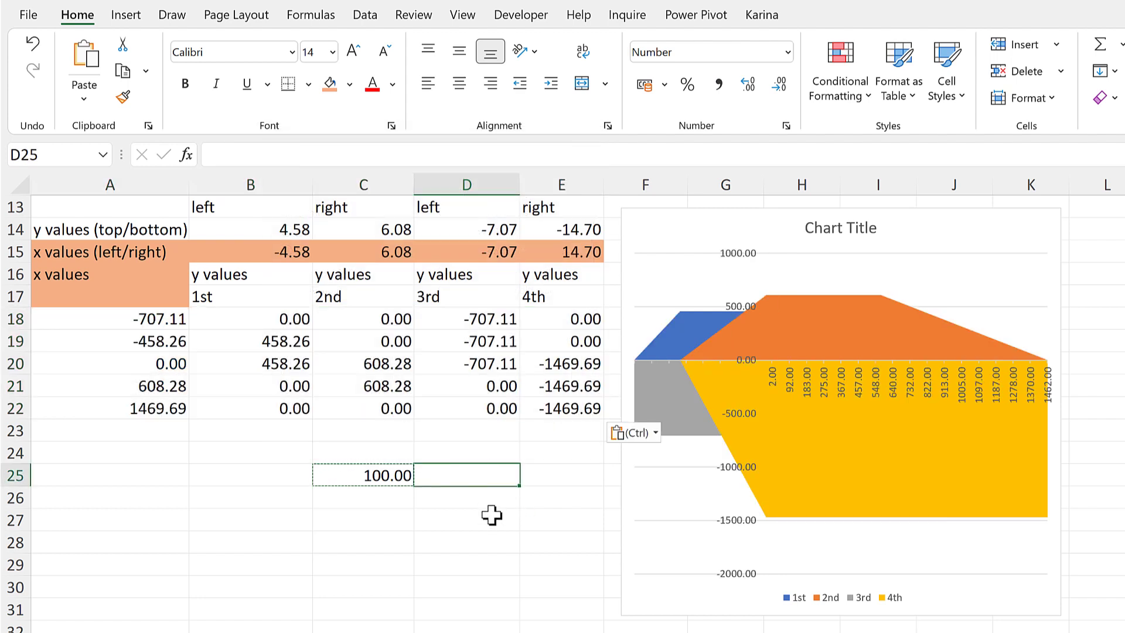
{"action": "left_click_drag", "start_coordinate": [152, 318], "coordinate": [574, 405]}
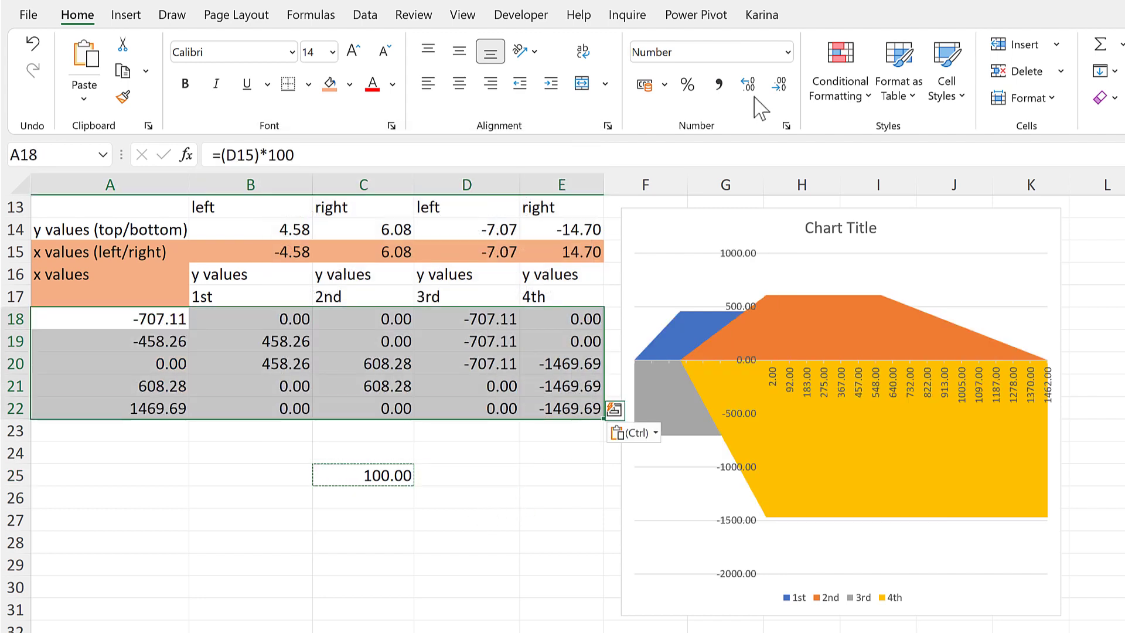
{"action": "left_click", "coordinate": [779, 84]}
{"action": "left_click", "coordinate": [779, 87]}
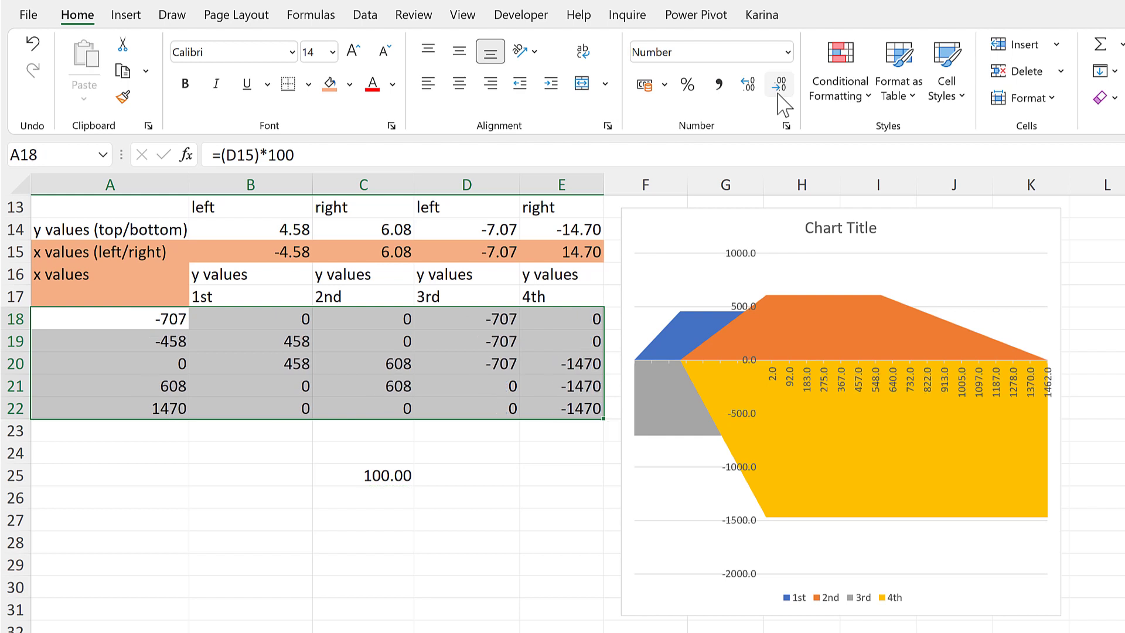
{"action": "left_click", "coordinate": [381, 478]}
{"action": "key", "text": "Delete"}
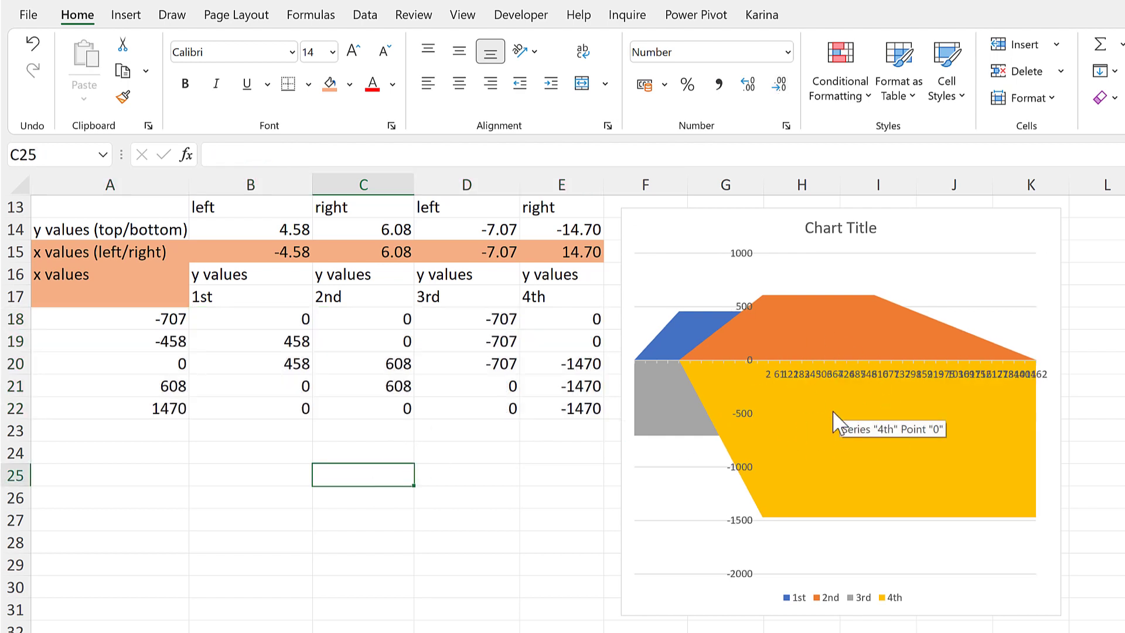
Replace every 0 in the y values B18:E22 with a blank, matching entire cell contents
{"action": "left_click", "coordinate": [291, 318]}
{"action": "left_click", "coordinate": [356, 319]}
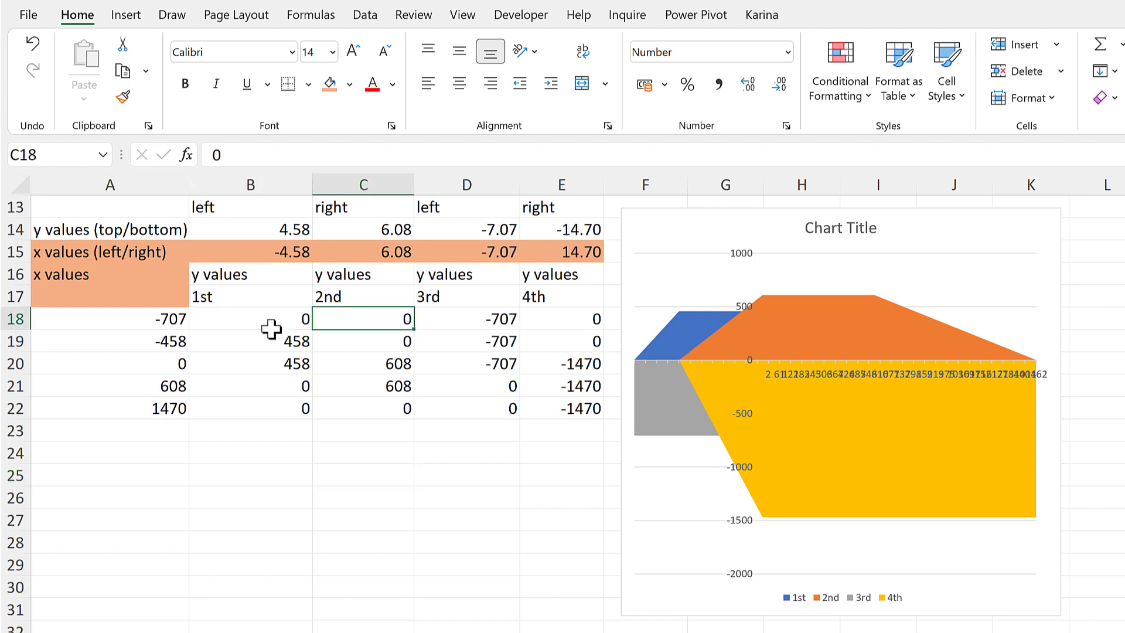
{"action": "left_click_drag", "start_coordinate": [272, 317], "coordinate": [556, 403]}
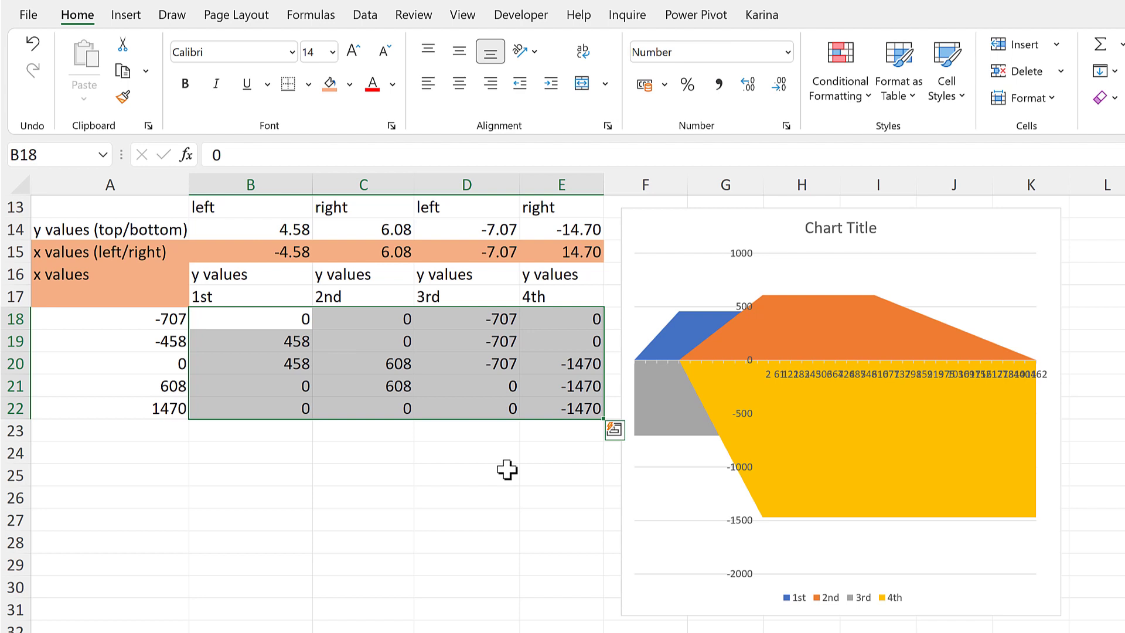
{"action": "key", "text": "ctrl+h"}
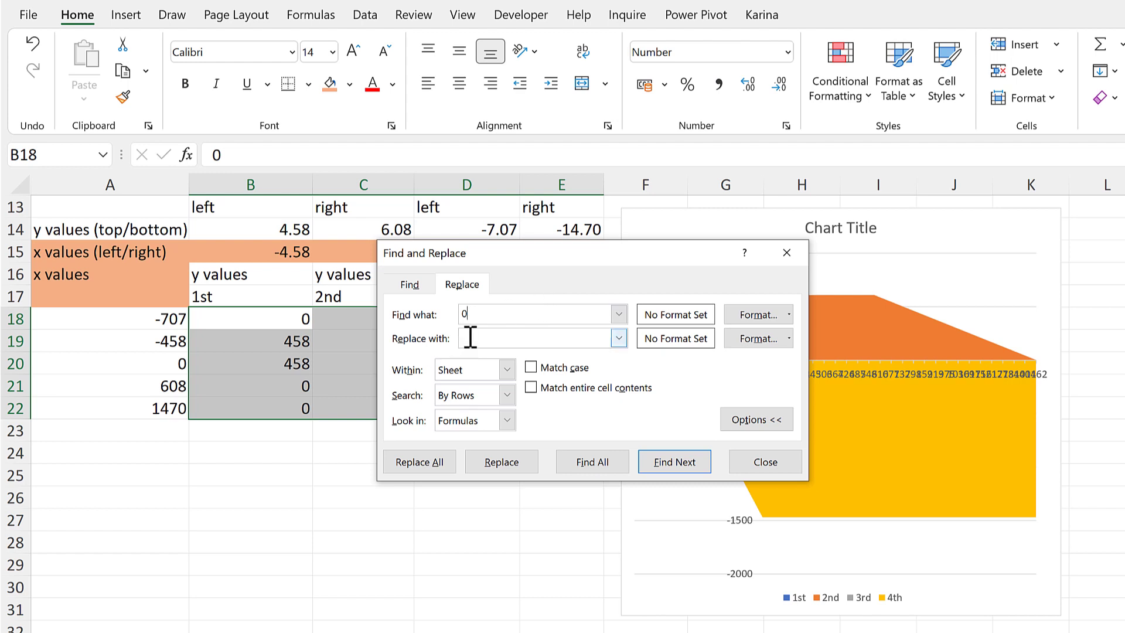
{"action": "left_click", "coordinate": [532, 388]}
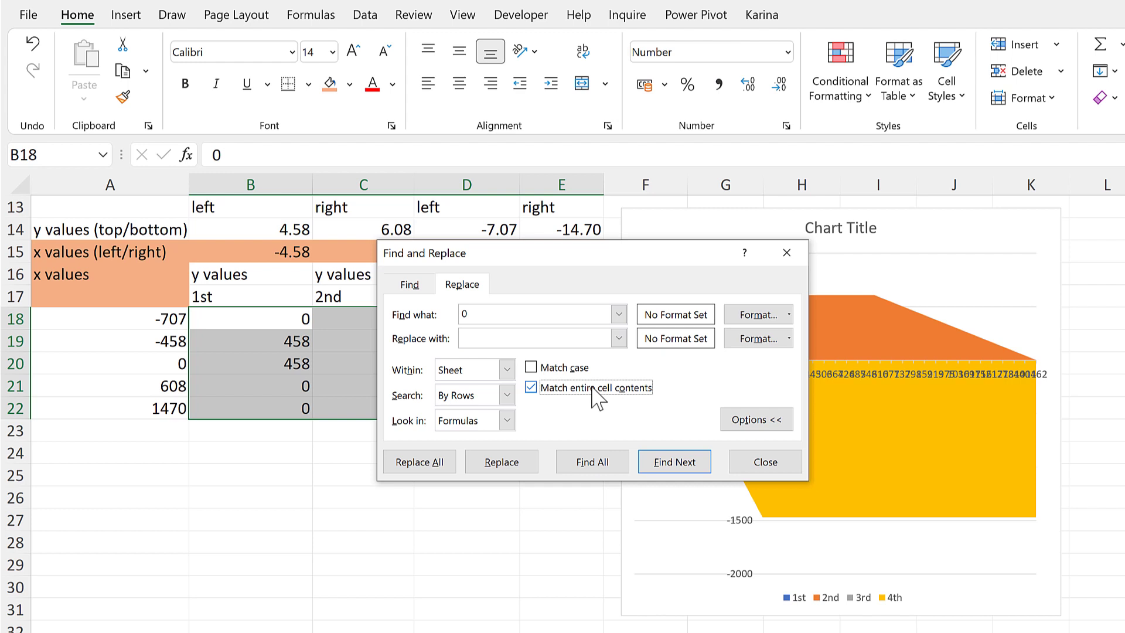
{"action": "left_click", "coordinate": [759, 420]}
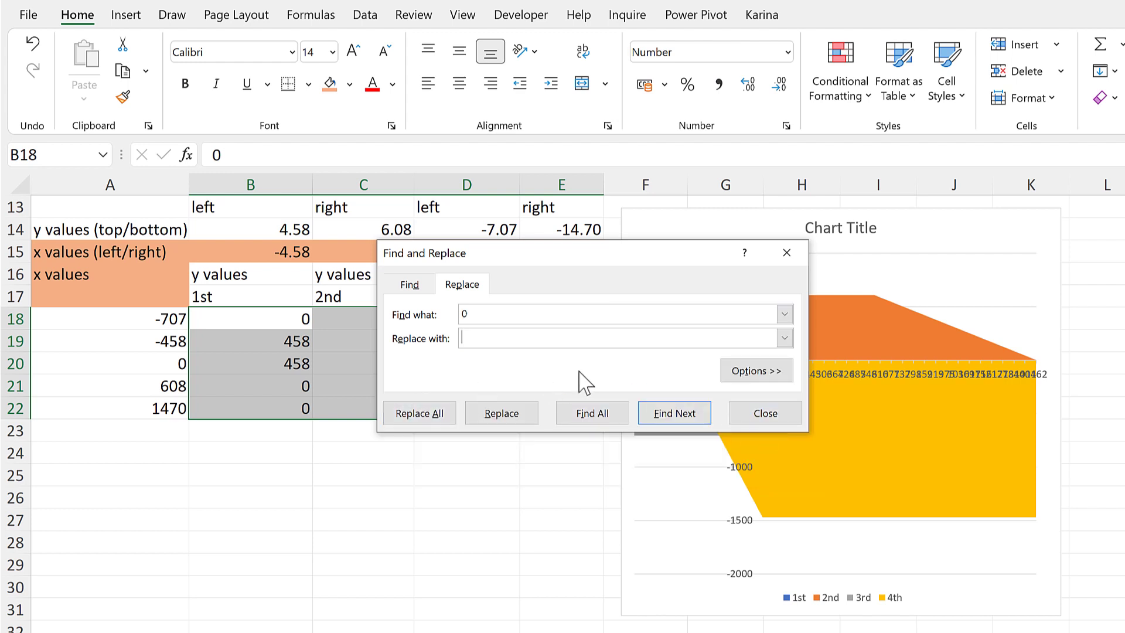
{"action": "left_click", "coordinate": [756, 373]}
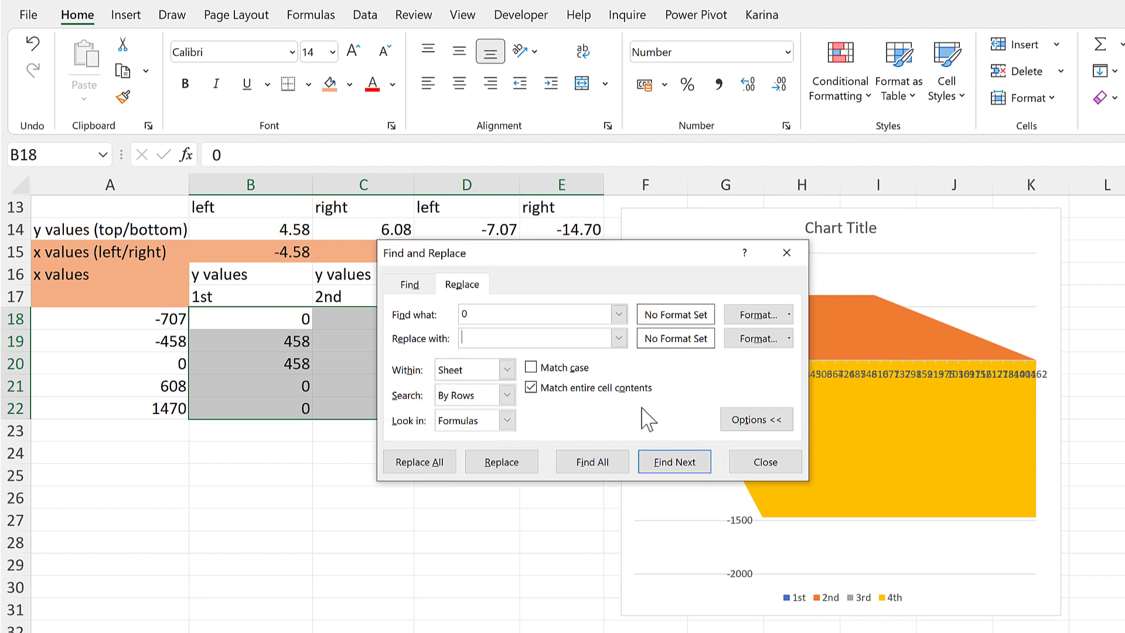
{"action": "left_click", "coordinate": [438, 463]}
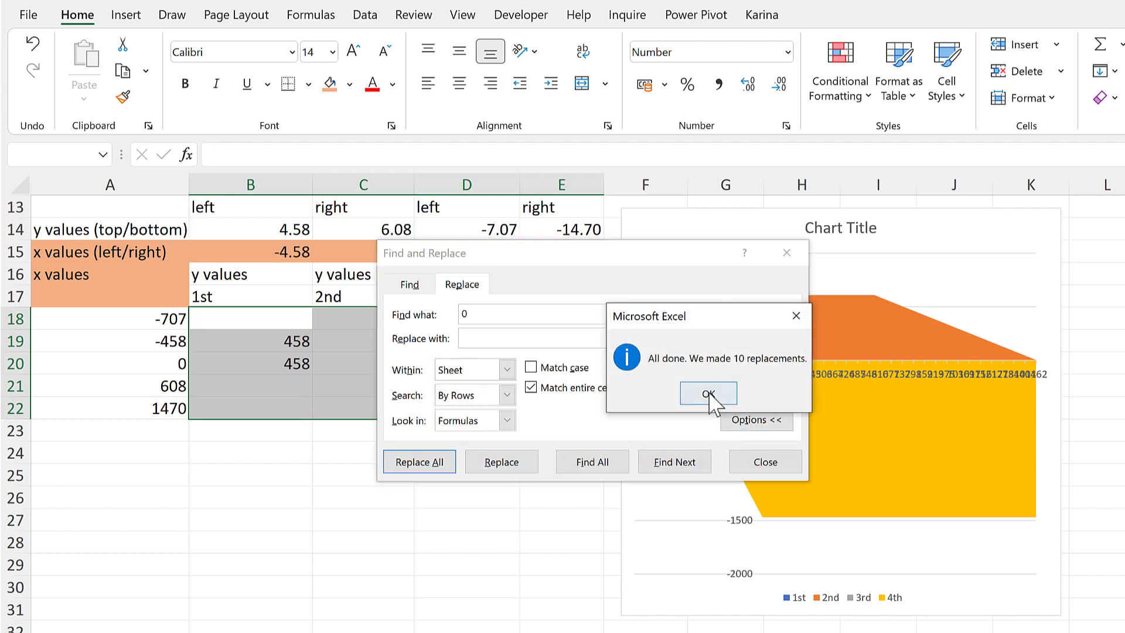
{"action": "left_click", "coordinate": [709, 394]}
{"action": "key", "text": "Escape"}
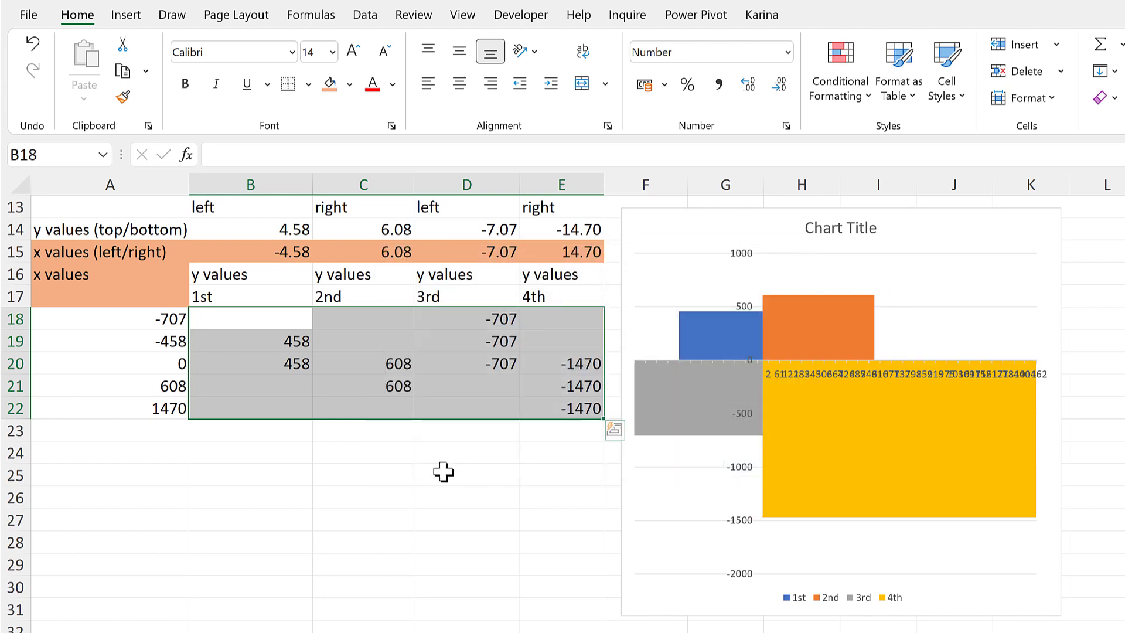
{"action": "left_click", "coordinate": [444, 472]}
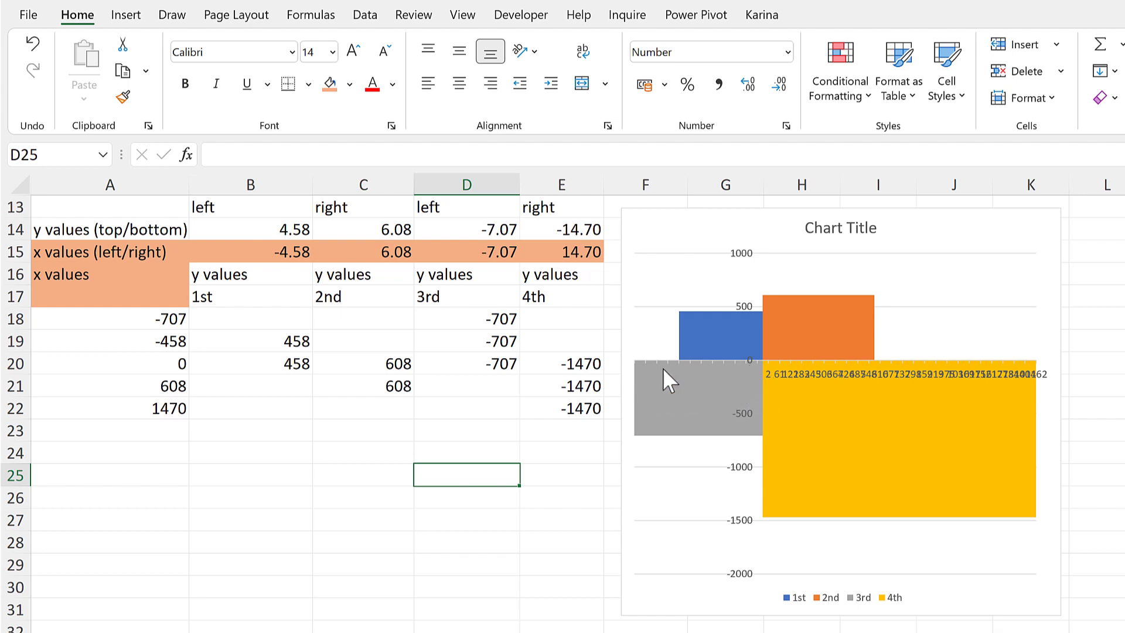
{"action": "mouse_move", "coordinate": [701, 371]}
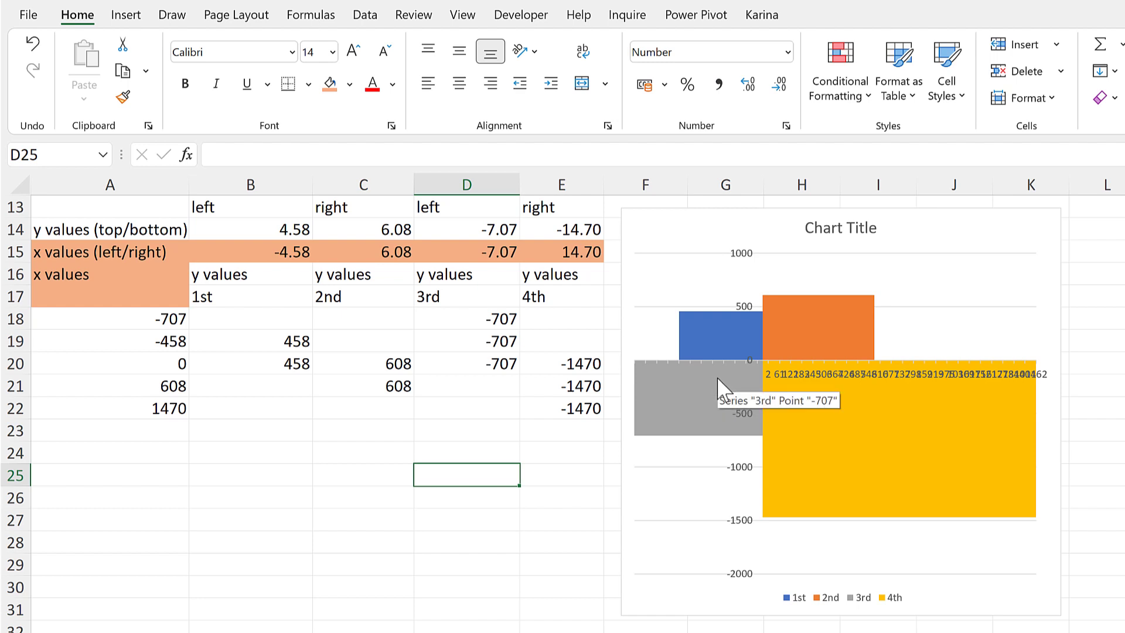
Insert a new column to the left of the 1st y values column and make it narrower
{"action": "left_click", "coordinate": [258, 185]}
{"action": "right_click", "coordinate": [258, 185]}
{"action": "left_click", "coordinate": [319, 340]}
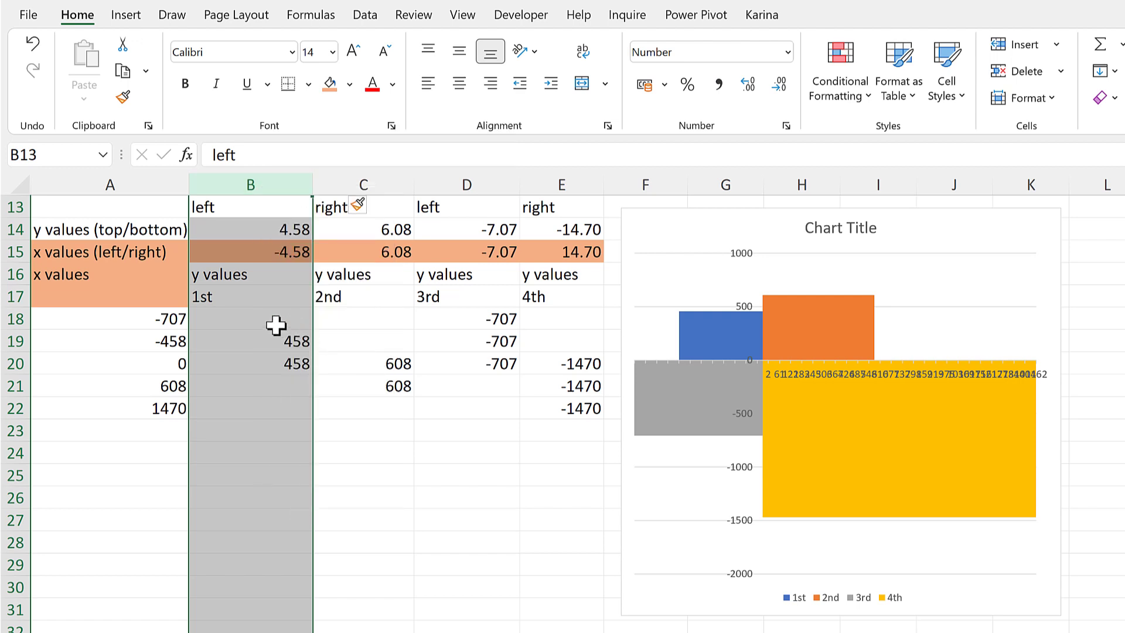
{"action": "left_click", "coordinate": [320, 319]}
{"action": "left_click_drag", "start_coordinate": [347, 185], "coordinate": [253, 185]}
Add 2000 to each x value with =A18+2000 in B18, filled down to B22
{"action": "type", "text": "="}
{"action": "key", "text": "Left"}
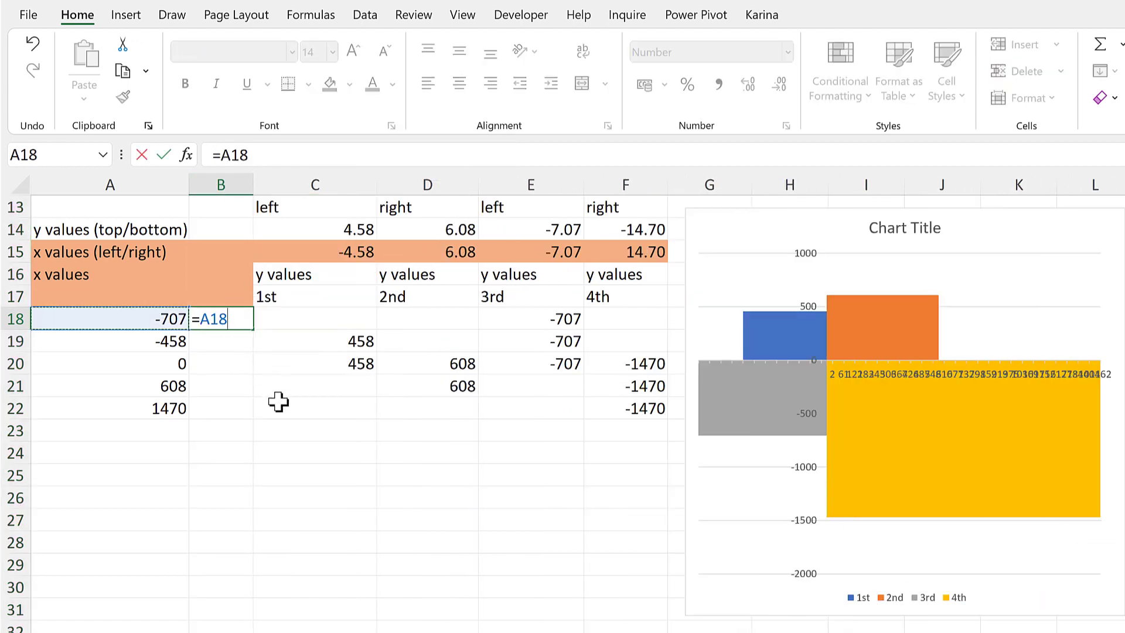
{"action": "type", "text": "+2000"}
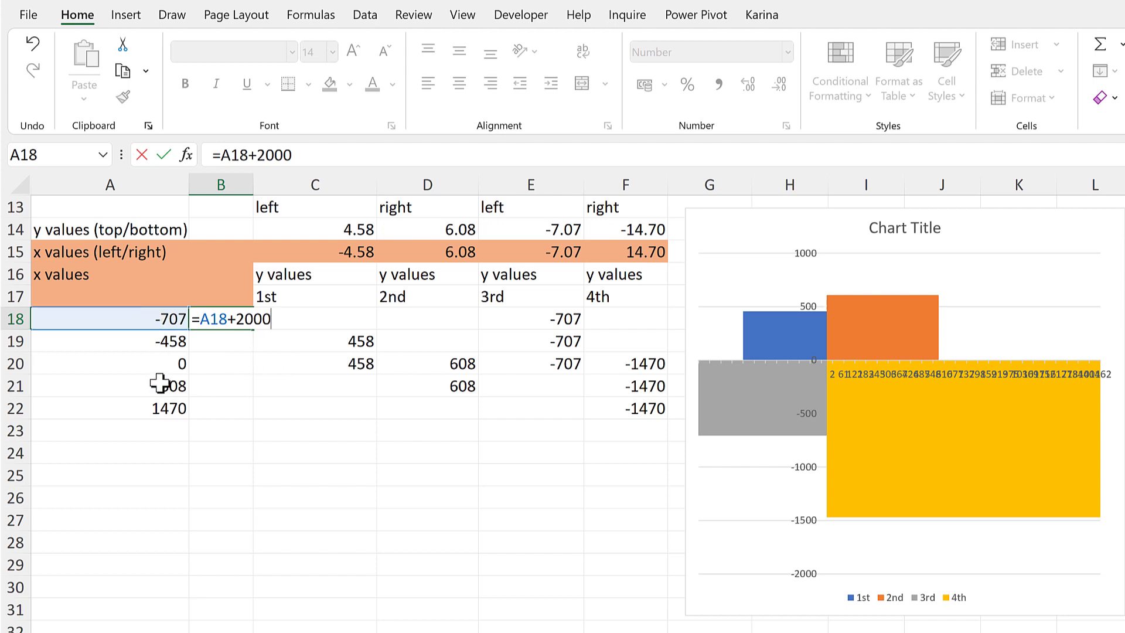
{"action": "key", "text": "ctrl+Return"}
{"action": "double_click", "coordinate": [253, 330]}
{"action": "left_click", "coordinate": [422, 514]}
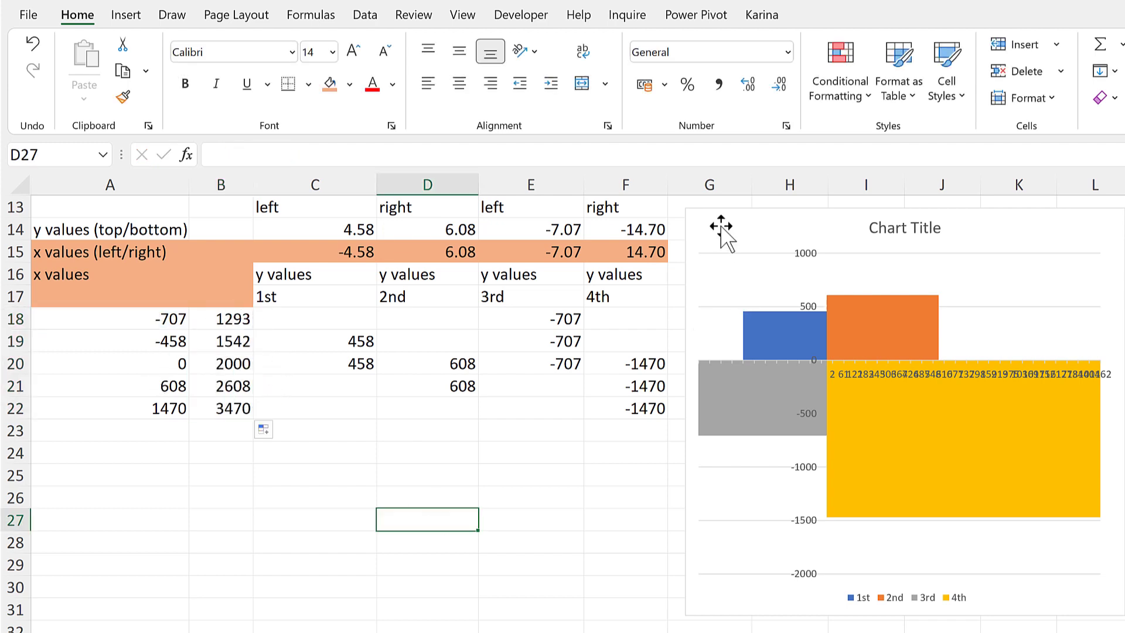
Change the chart's horizontal axis label range to the shifted x values in B18:B22
{"action": "left_click", "coordinate": [723, 229]}
{"action": "right_click", "coordinate": [721, 226]}
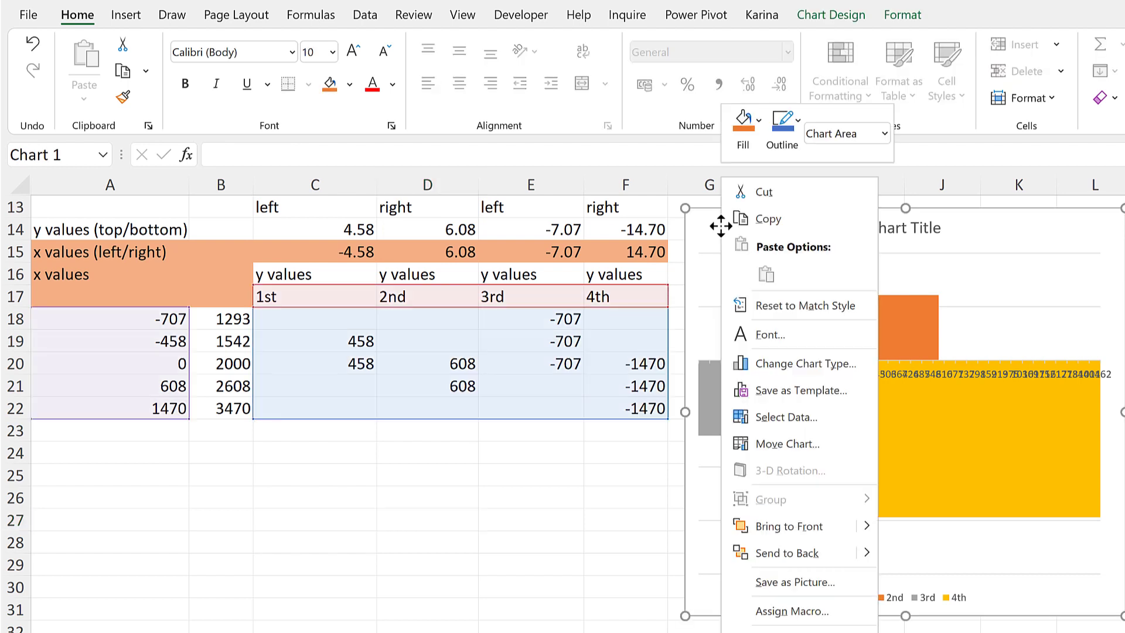
{"action": "left_click", "coordinate": [807, 419]}
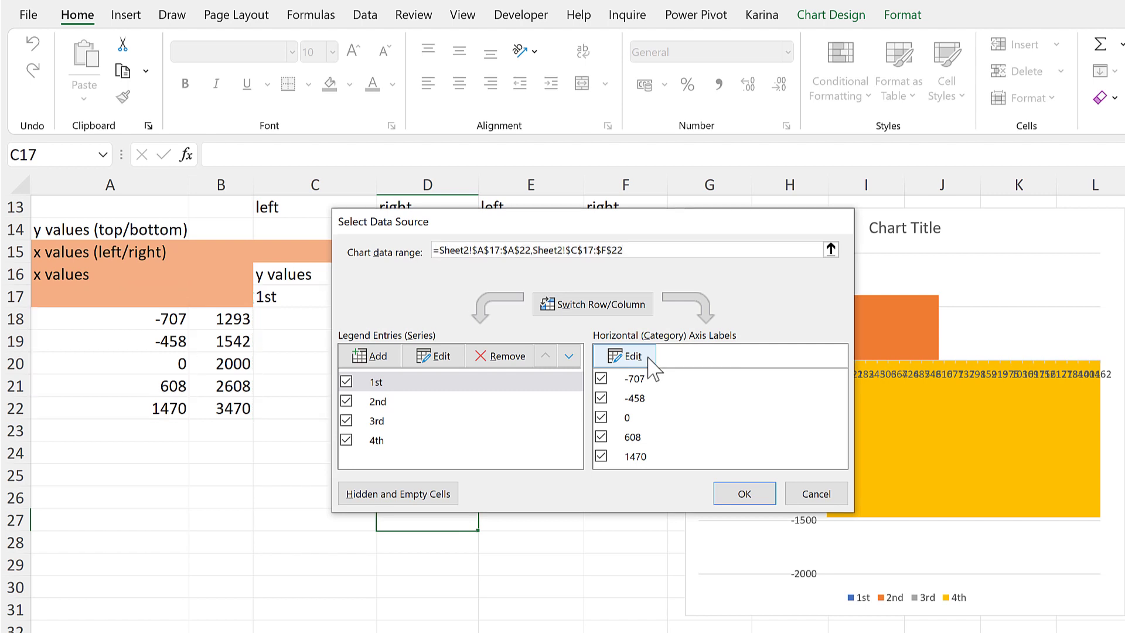
{"action": "left_click", "coordinate": [628, 355]}
{"action": "left_click_drag", "start_coordinate": [218, 329], "coordinate": [234, 408]}
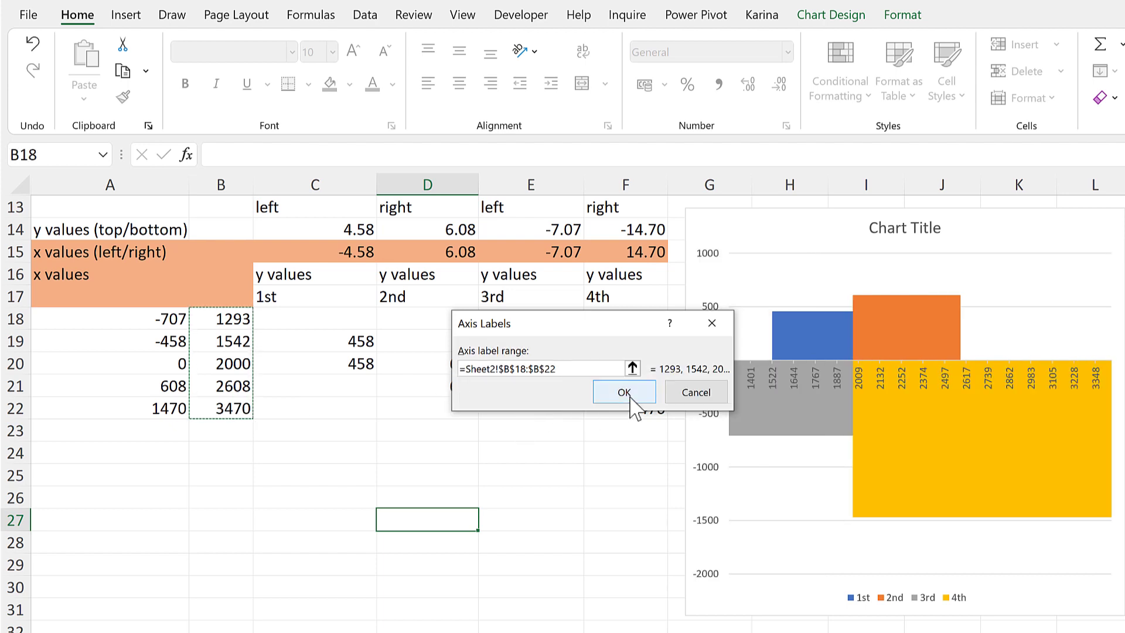
{"action": "left_click", "coordinate": [627, 392]}
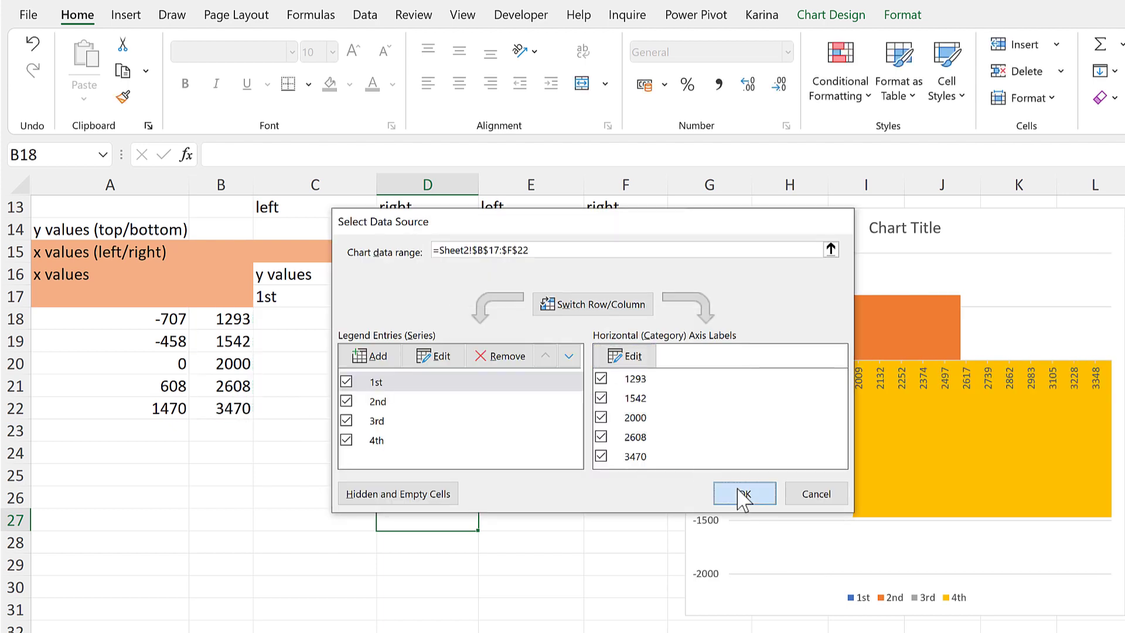
{"action": "left_click", "coordinate": [743, 495]}
{"action": "left_click", "coordinate": [606, 472]}
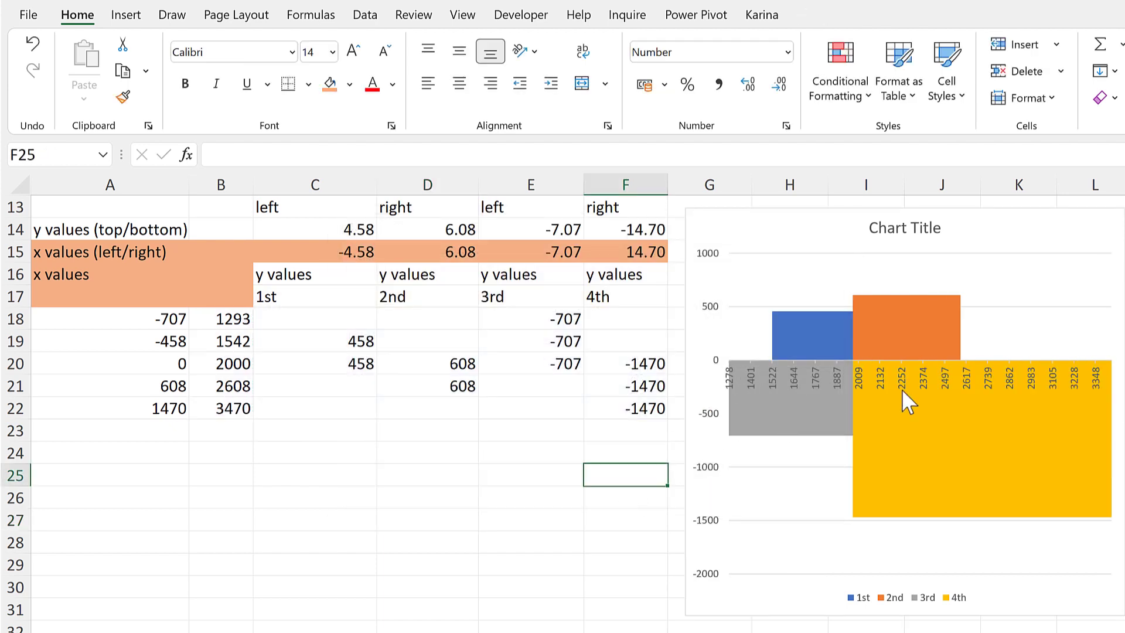
Check the horizontal axis against the 2000 midpoint in B20, and enter 500 and 2000 in M20:M21
{"action": "mouse_move", "coordinate": [745, 402]}
{"action": "left_click", "coordinate": [234, 364]}
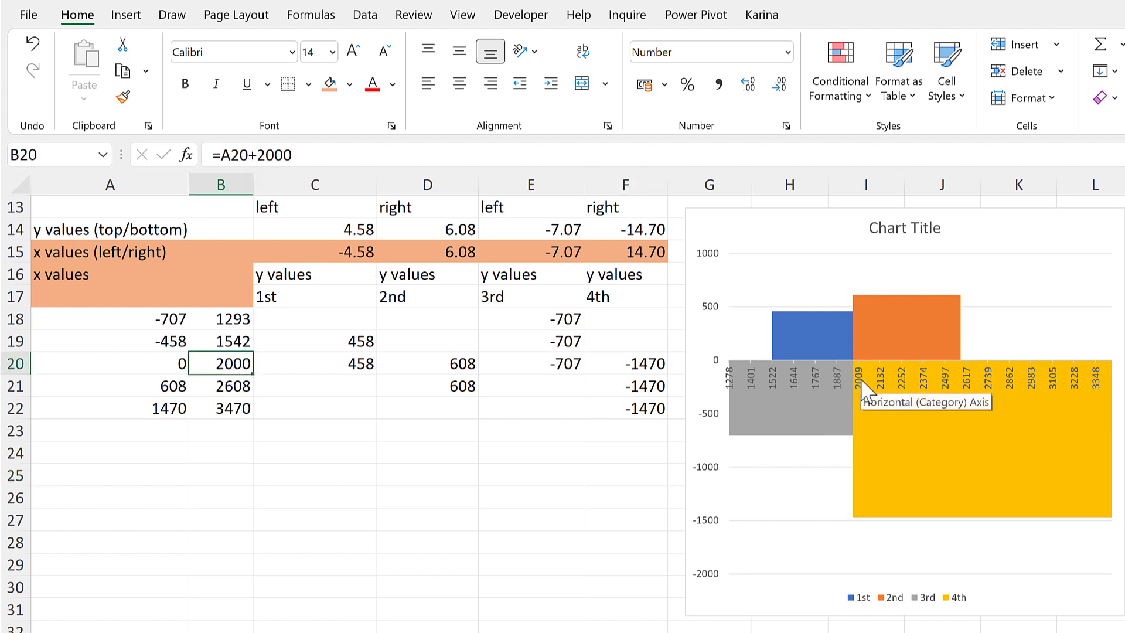
{"action": "mouse_move", "coordinate": [784, 381]}
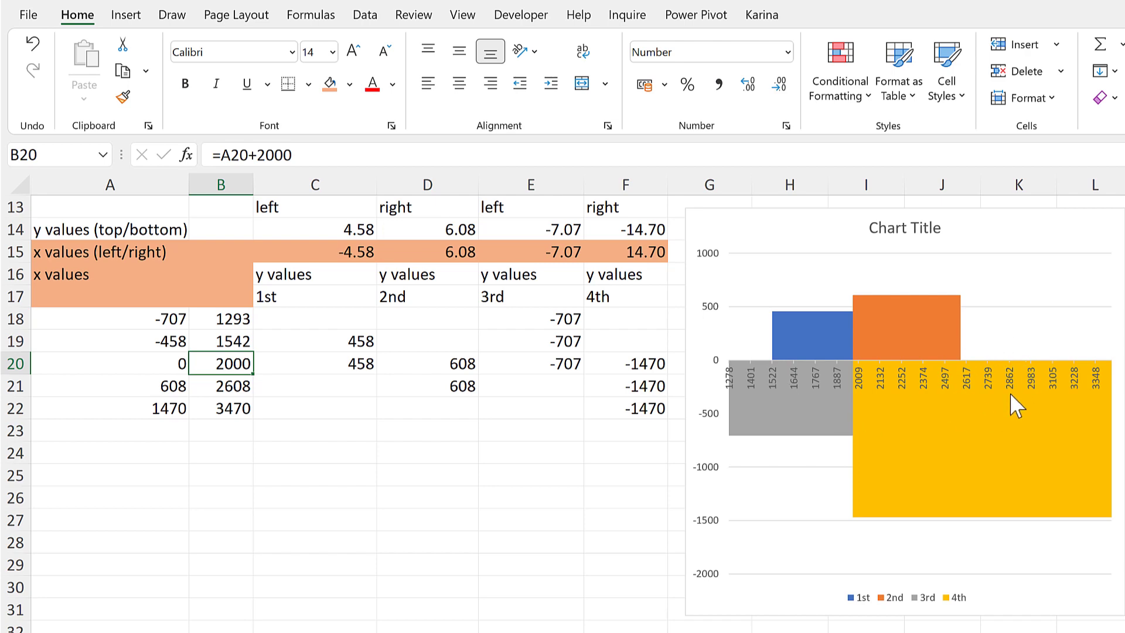
{"action": "mouse_move", "coordinate": [1010, 398]}
{"action": "scroll", "coordinate": [1028, 373], "scroll_direction": "right", "scroll_amount": 3}
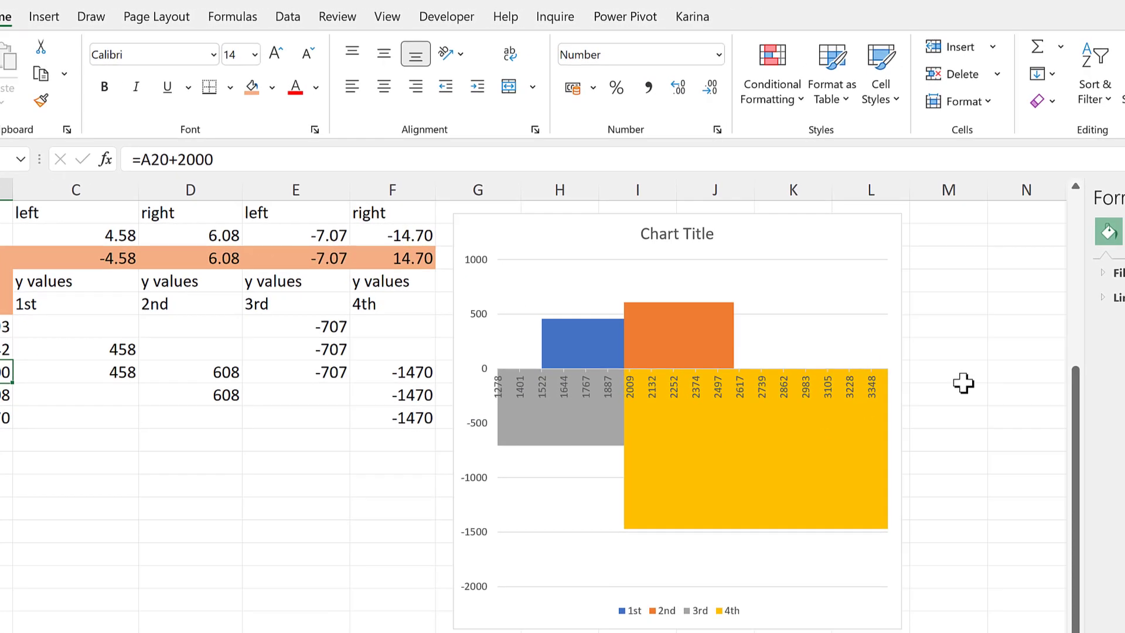
{"action": "left_click", "coordinate": [964, 381]}
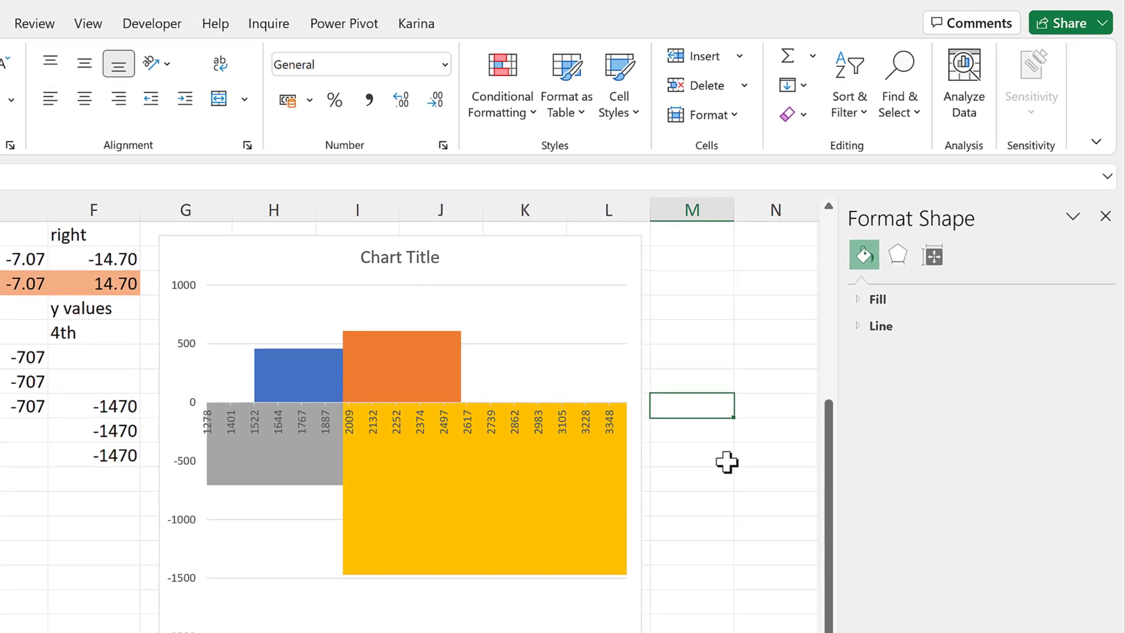
{"action": "type", "text": "500"}
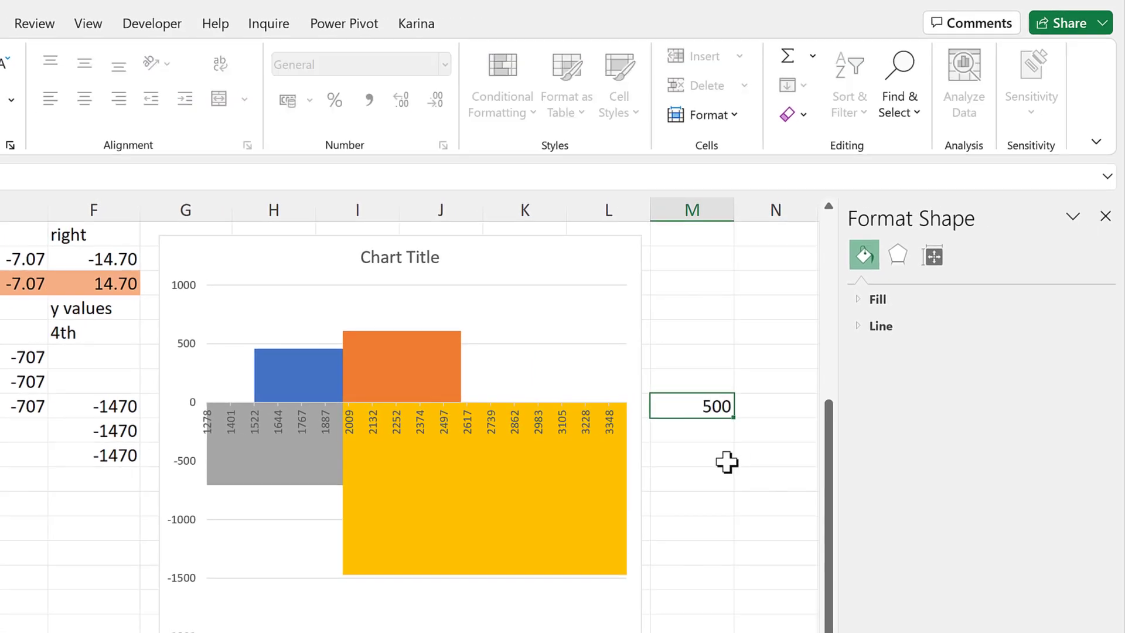
{"action": "key", "text": "Return"}
{"action": "type", "text": "2000"}
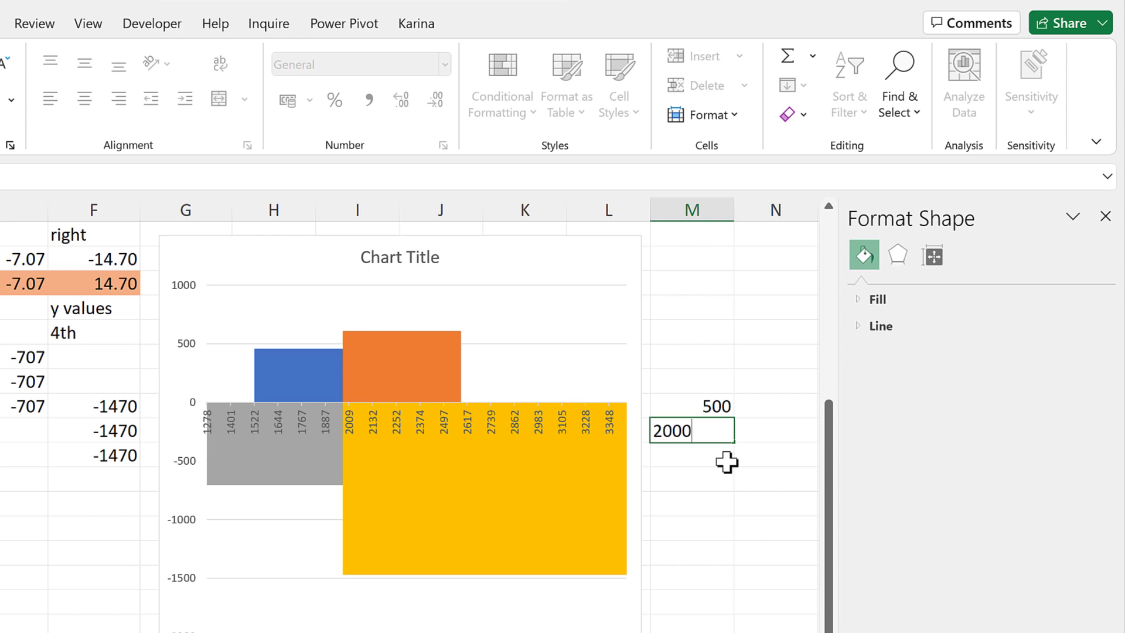
{"action": "key", "text": "Return"}
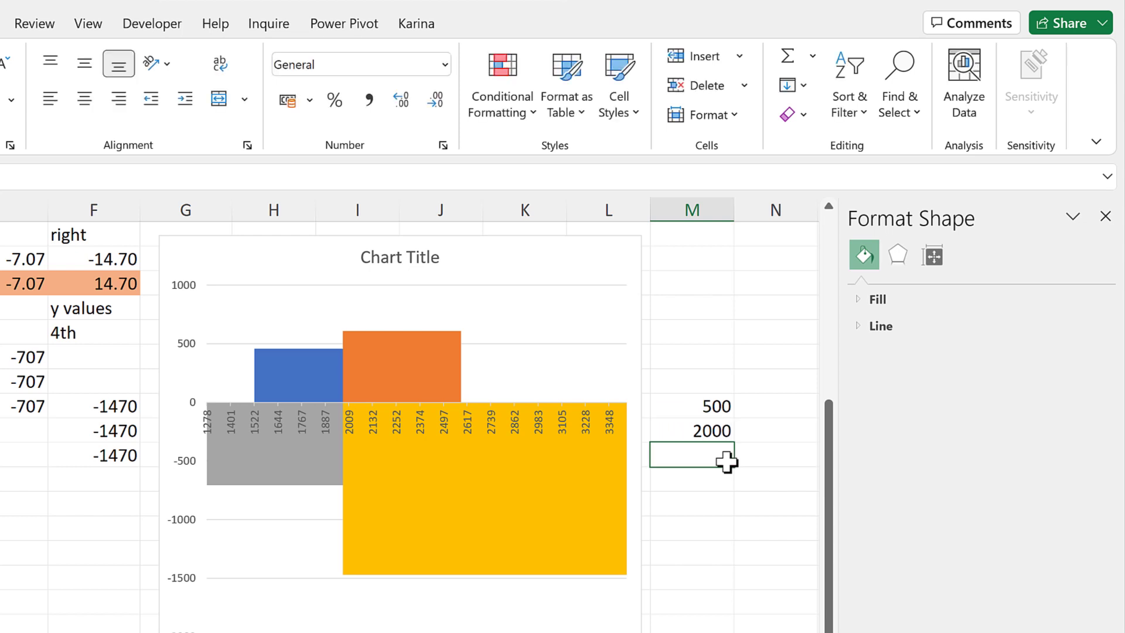
Enter the upper axis limit 3500 in M22, below 500 and 2000
{"action": "left_click", "coordinate": [700, 412]}
{"action": "left_click_drag", "start_coordinate": [699, 412], "coordinate": [711, 434]}
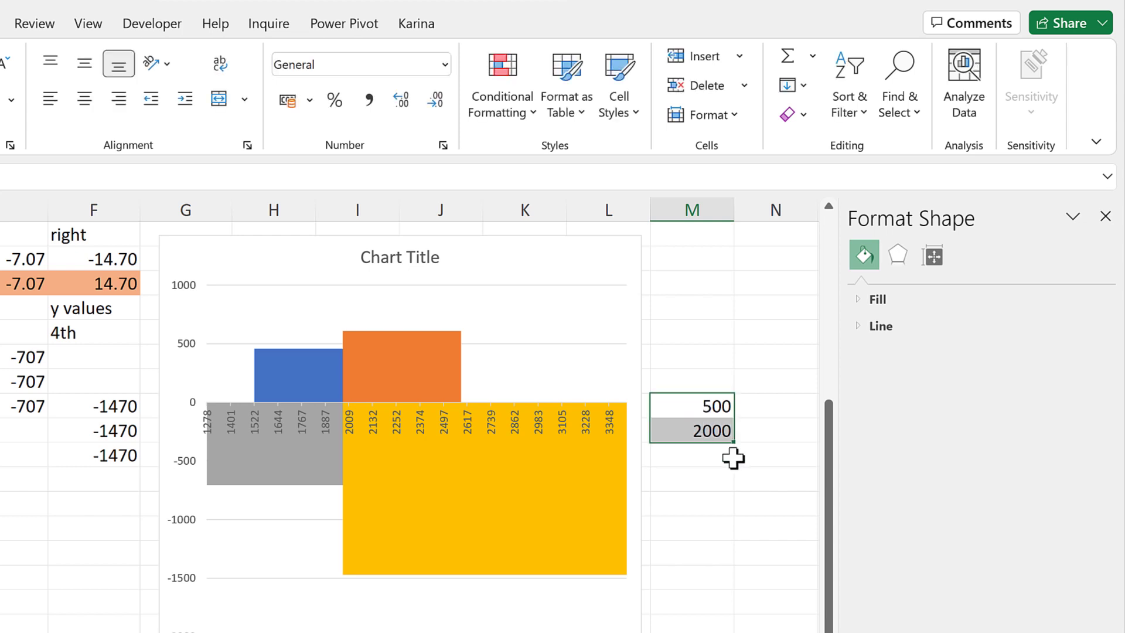
{"action": "left_click", "coordinate": [708, 456]}
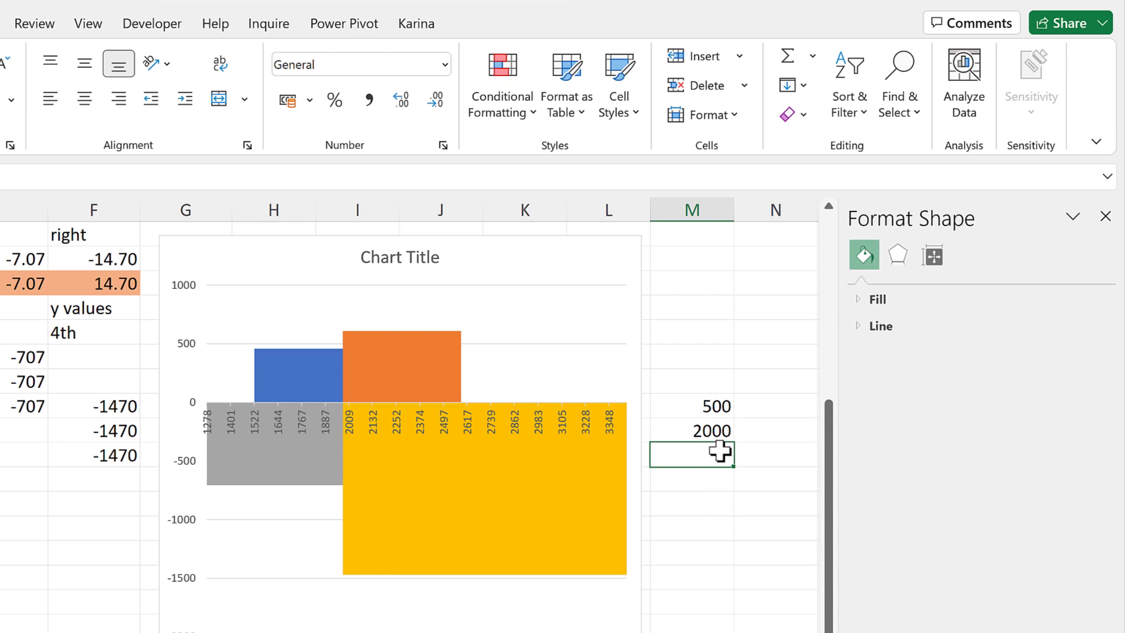
{"action": "left_click", "coordinate": [718, 430]}
{"action": "left_click", "coordinate": [717, 456]}
{"action": "type", "text": "3"}
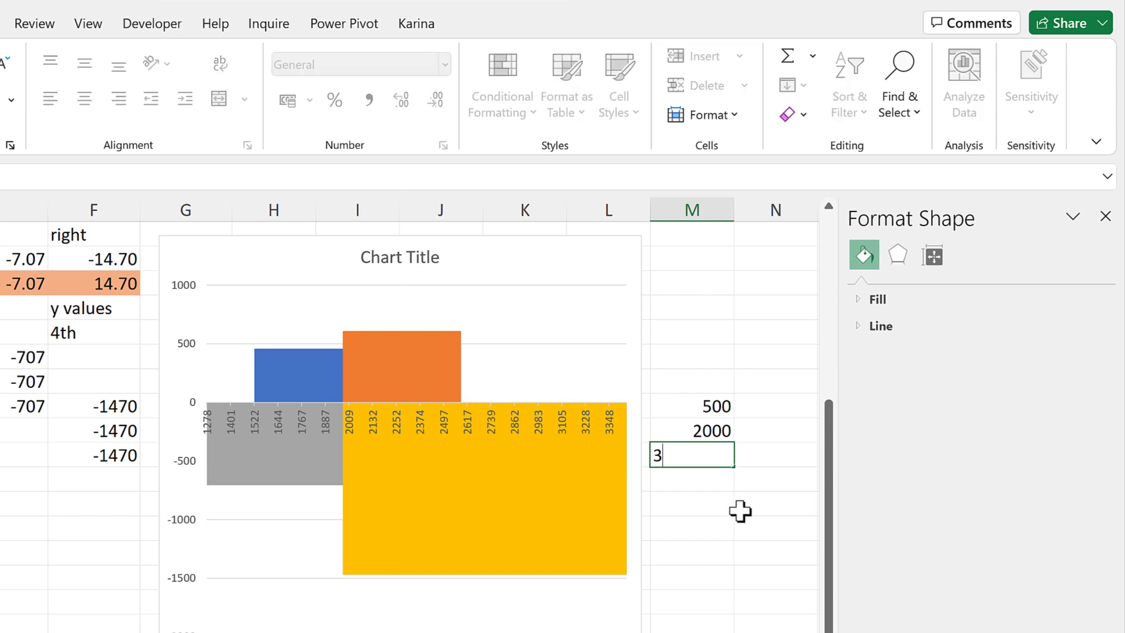
{"action": "type", "text": "500"}
{"action": "key", "text": "Return"}
Format the axis limits in M20:M22 as short dates
{"action": "left_click", "coordinate": [589, 430]}
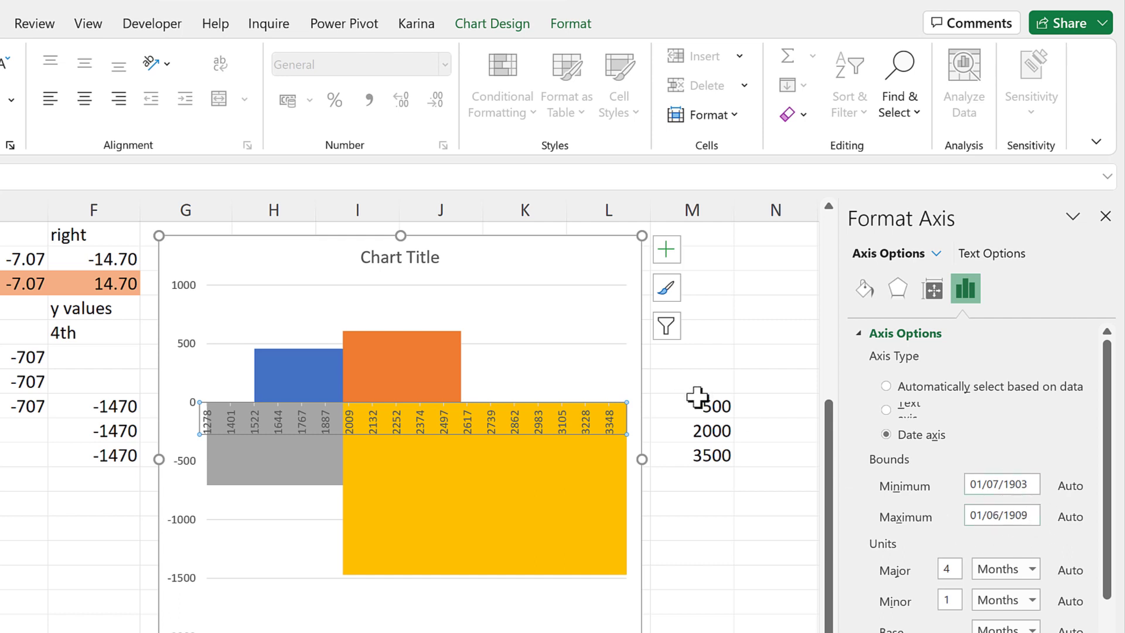
{"action": "left_click_drag", "start_coordinate": [711, 405], "coordinate": [698, 451]}
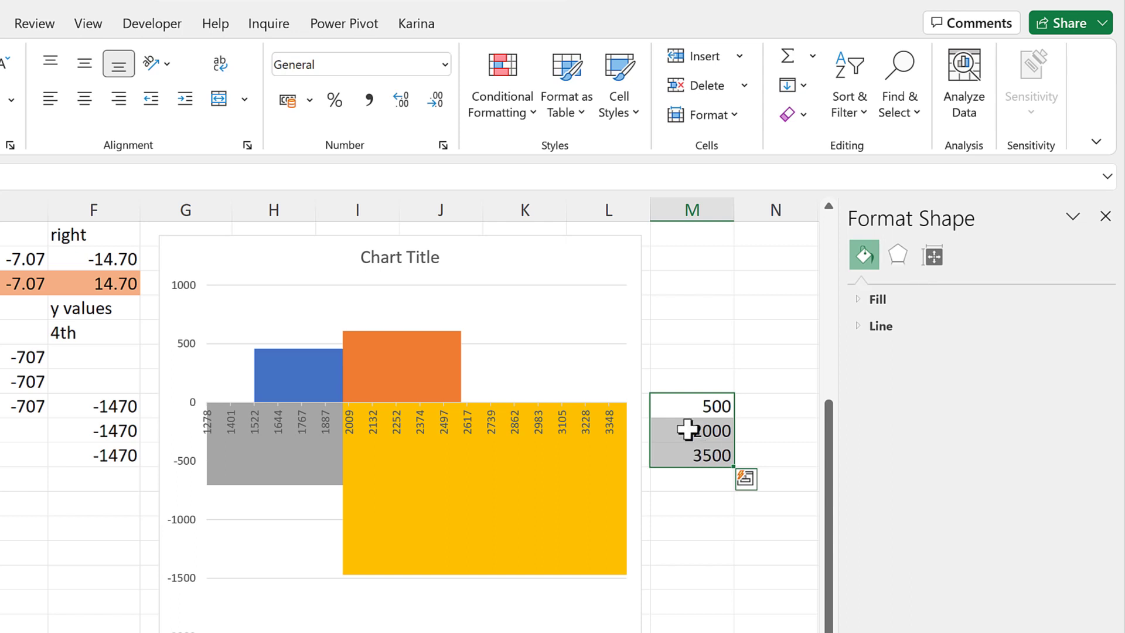
{"action": "left_click", "coordinate": [445, 64]}
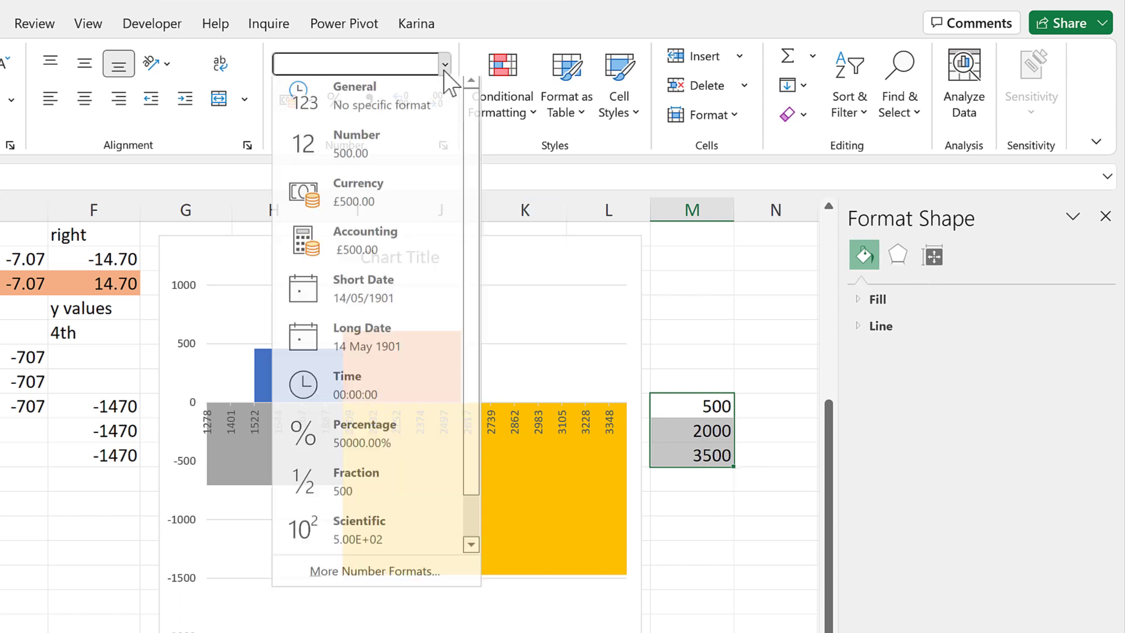
{"action": "left_click", "coordinate": [396, 303]}
{"action": "left_click", "coordinate": [710, 536]}
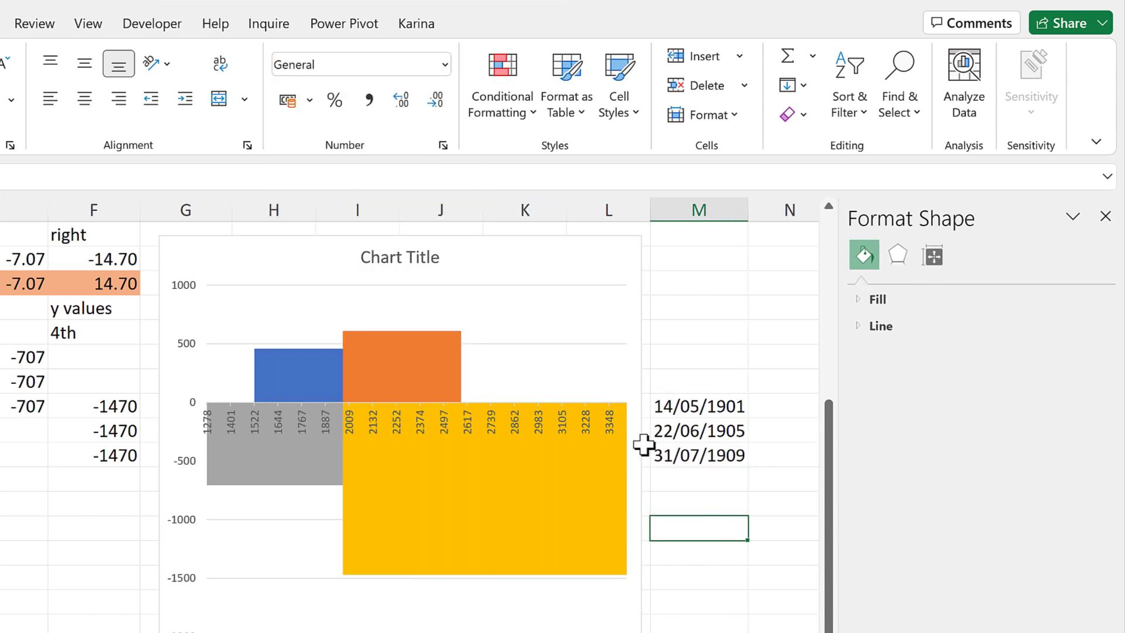
Set the horizontal date axis bounds to minimum 14/05/1901 and maximum 31/07/1909
{"action": "left_click", "coordinate": [590, 434]}
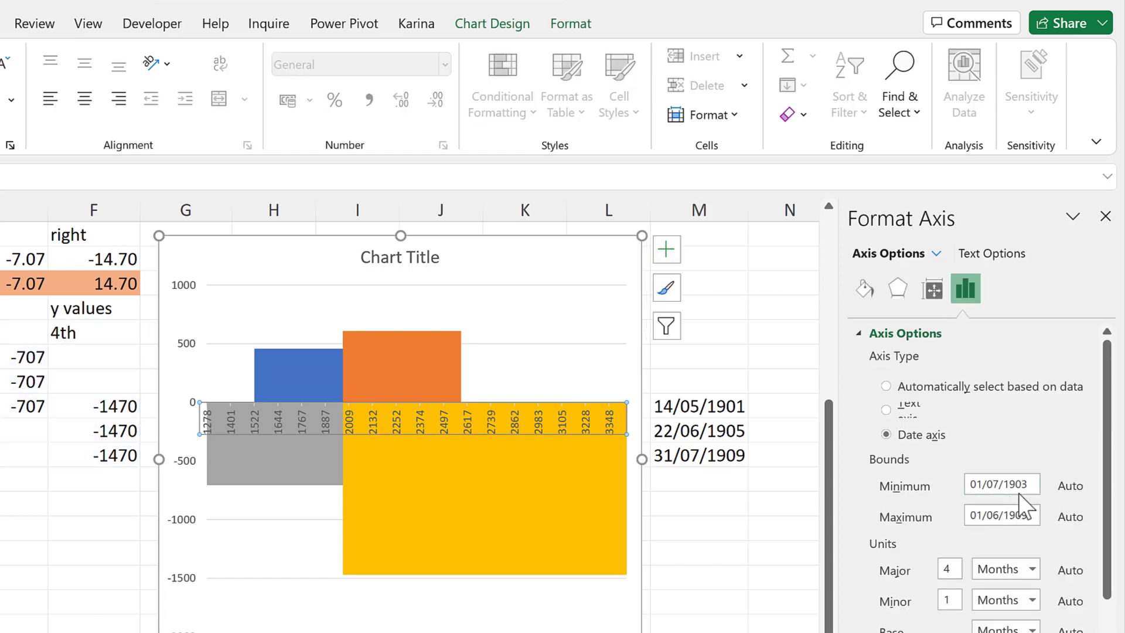
{"action": "left_click", "coordinate": [990, 484]}
{"action": "type", "text": "1"}
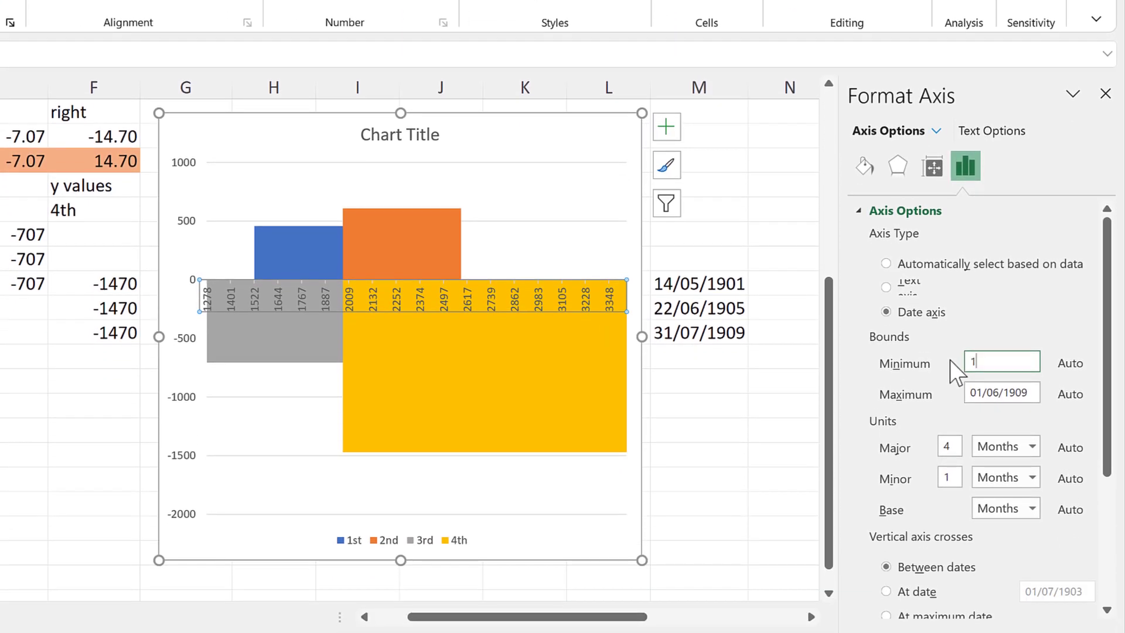
{"action": "type", "text": "4/05/1901"}
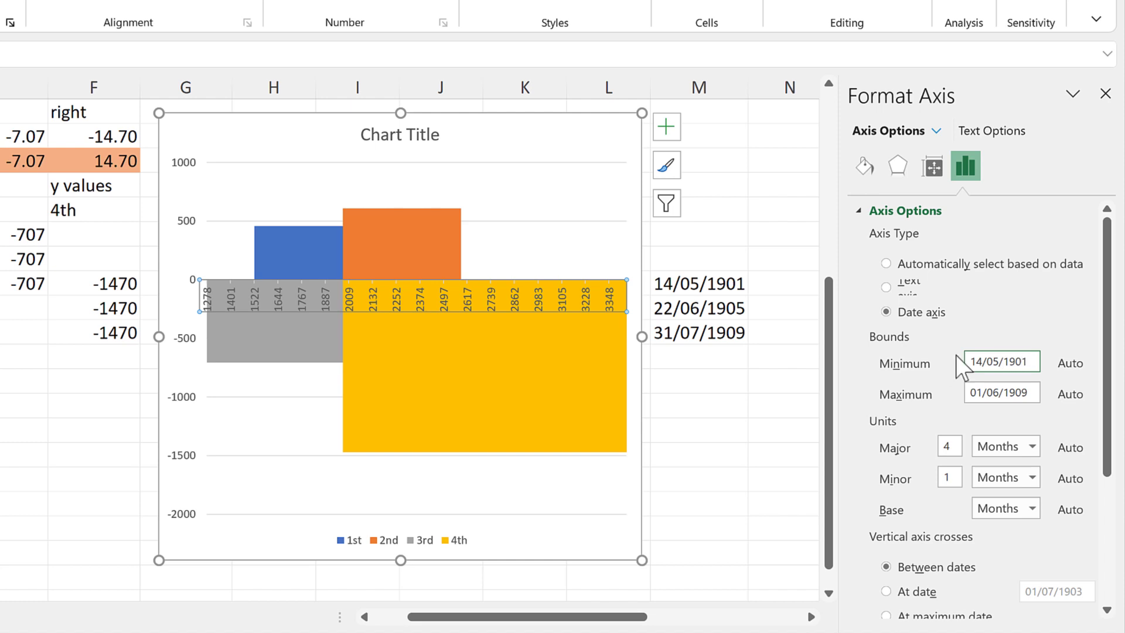
{"action": "key", "text": "Tab"}
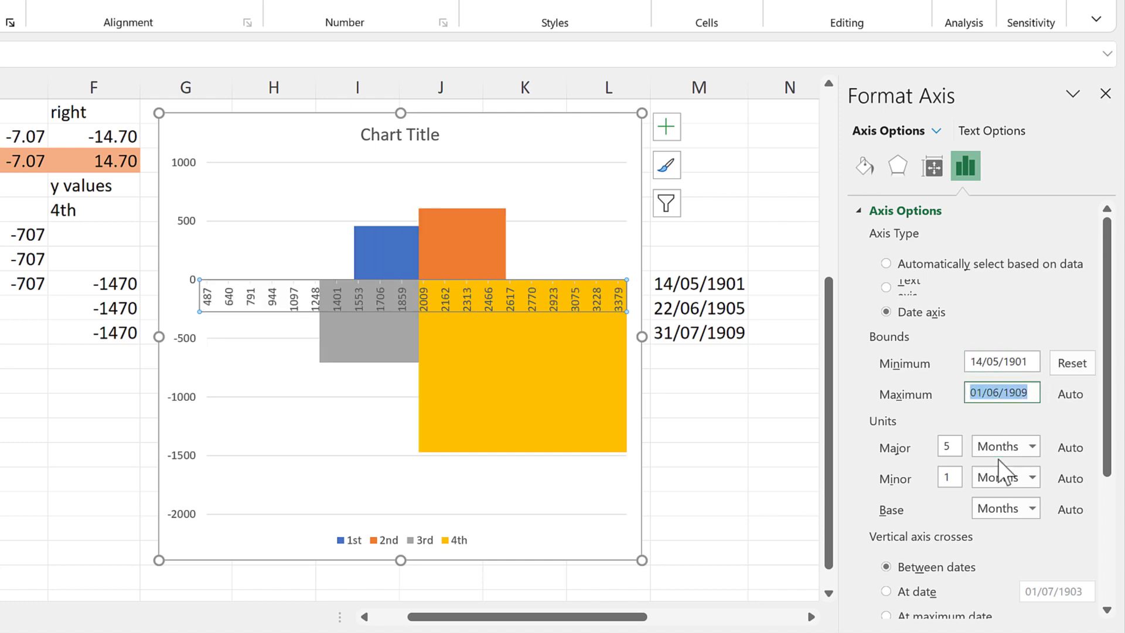
{"action": "type", "text": "31/0"}
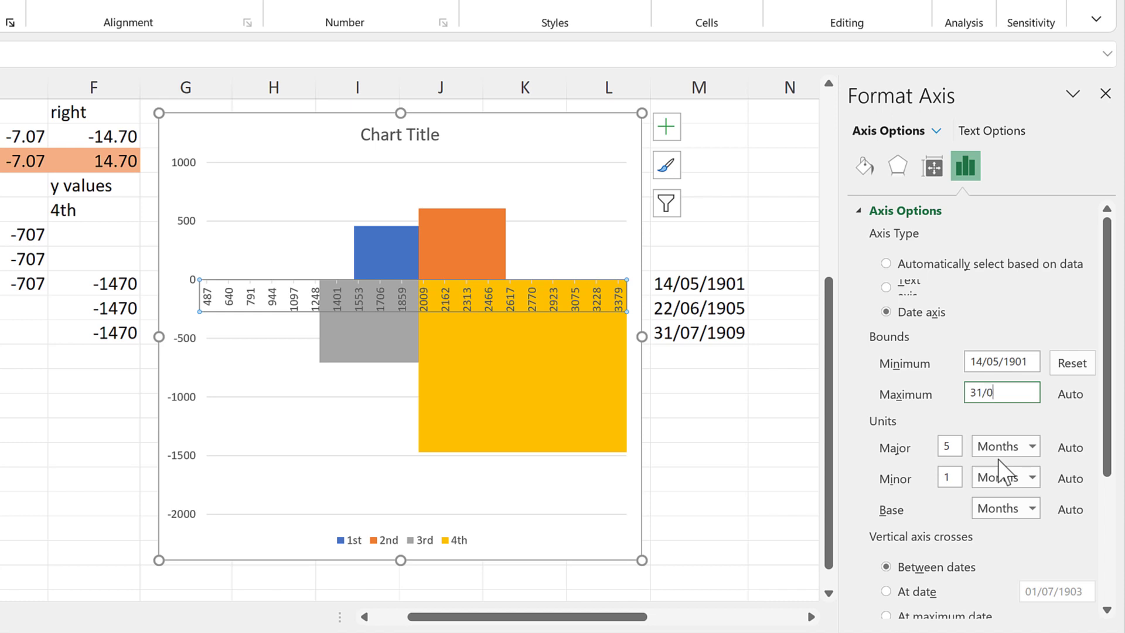
{"action": "type", "text": "7/1909"}
{"action": "key", "text": "Return"}
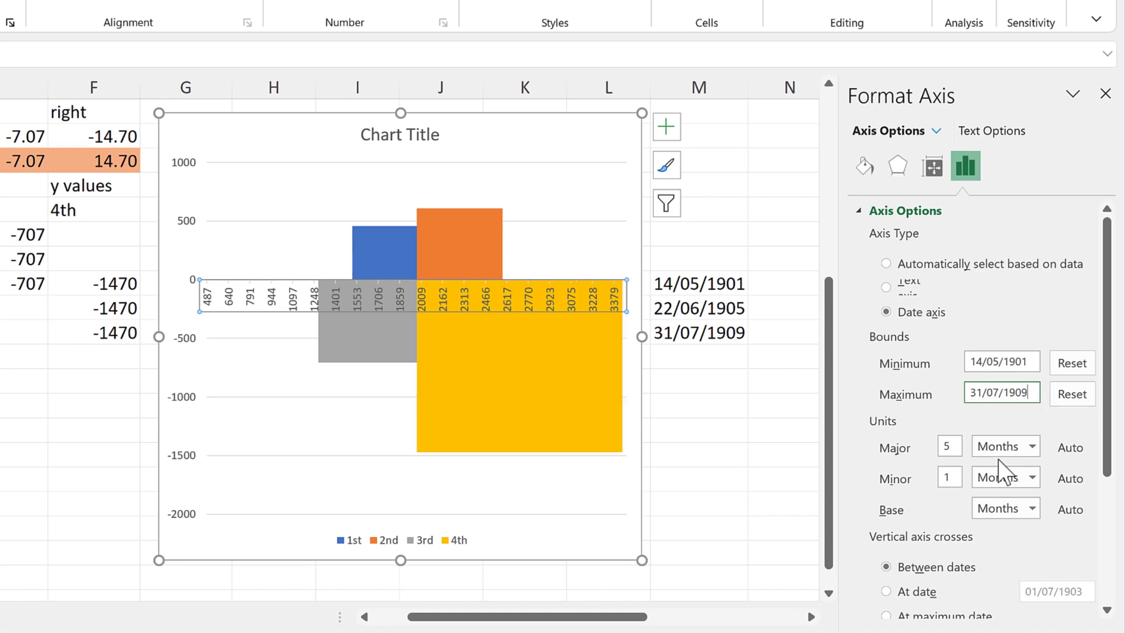
Set the horizontal axis major unit to 100 days
{"action": "left_click_drag", "start_coordinate": [951, 444], "coordinate": [940, 447]}
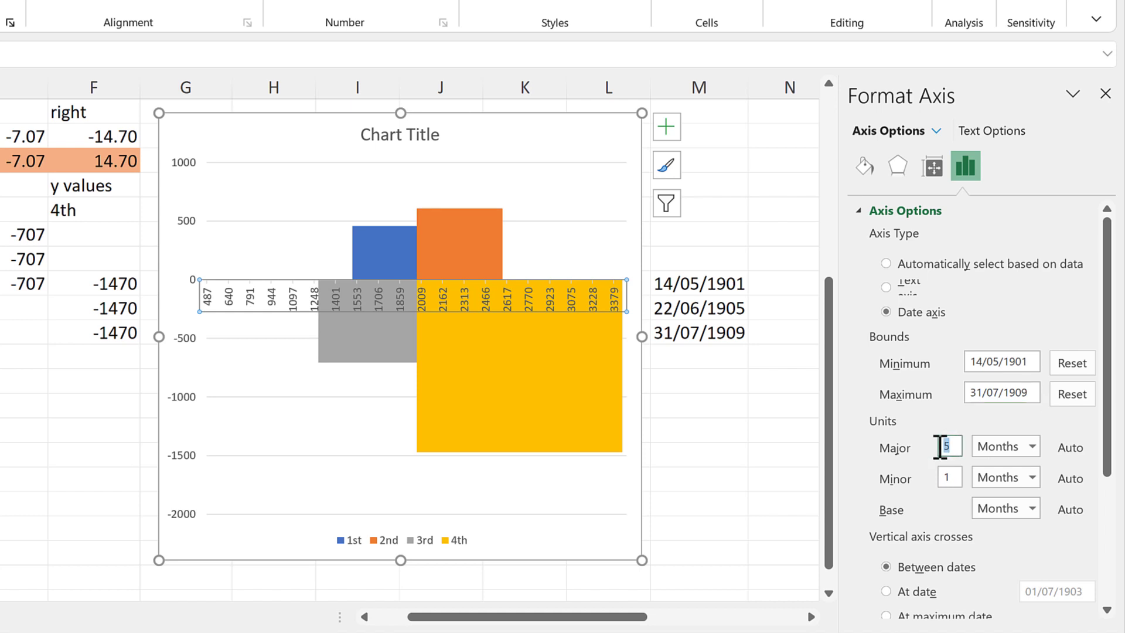
{"action": "type", "text": "100"}
{"action": "left_click", "coordinate": [1033, 447]}
{"action": "left_click", "coordinate": [1028, 466]}
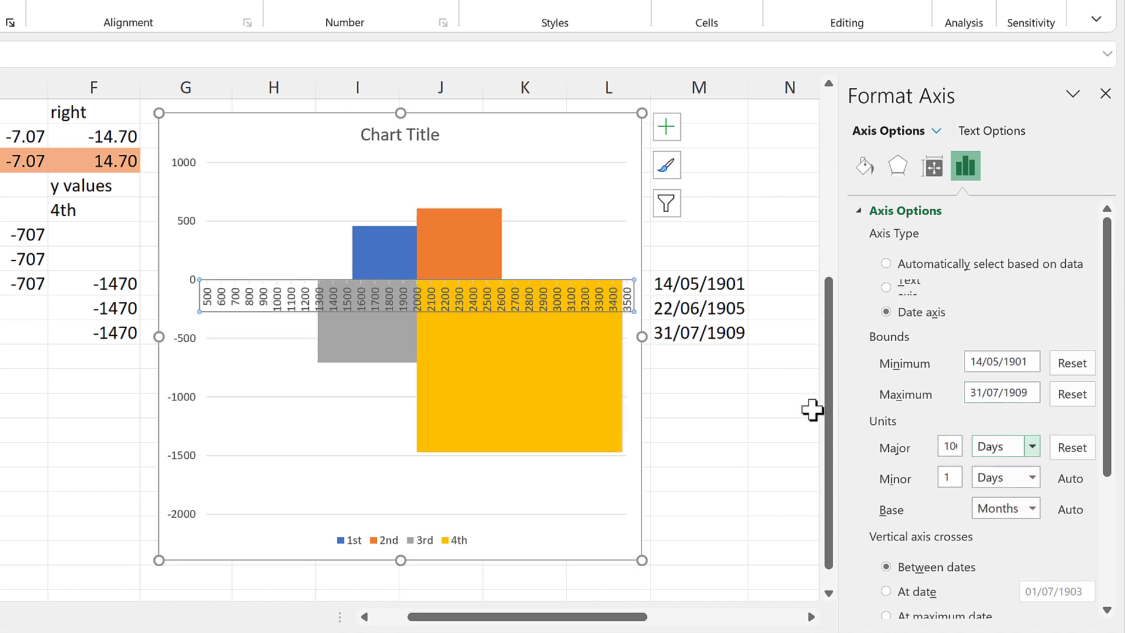
{"action": "left_click", "coordinate": [749, 381]}
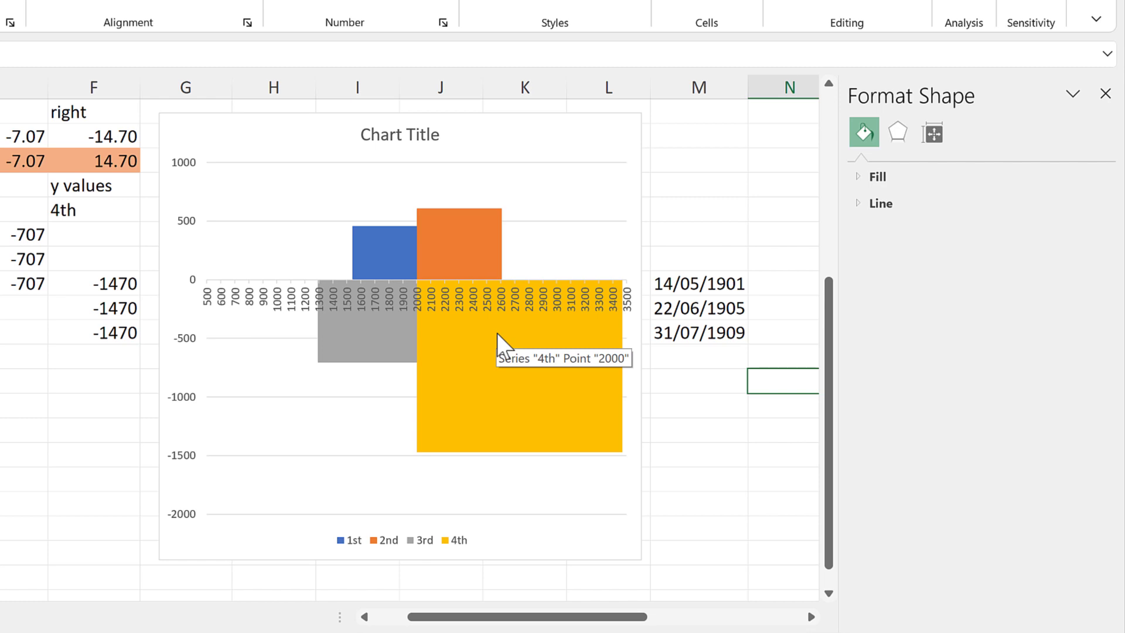
Set the vertical axis bounds to minimum -1500 and maximum 1500
{"action": "left_click", "coordinate": [187, 223]}
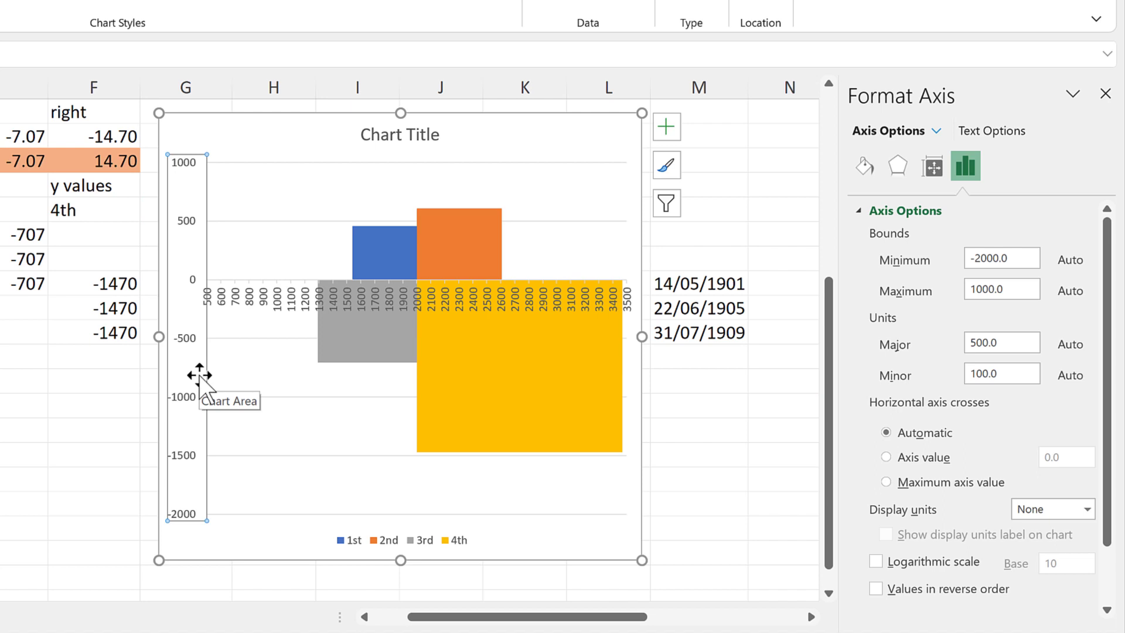
{"action": "left_click_drag", "start_coordinate": [1019, 258], "coordinate": [945, 251]}
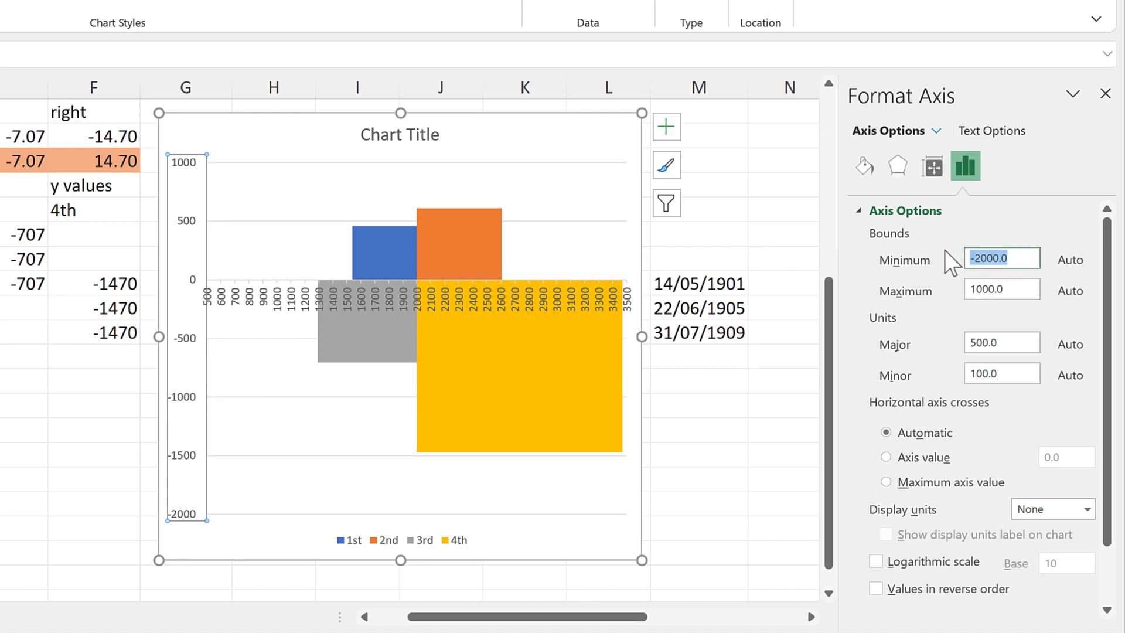
{"action": "type", "text": "-1500"}
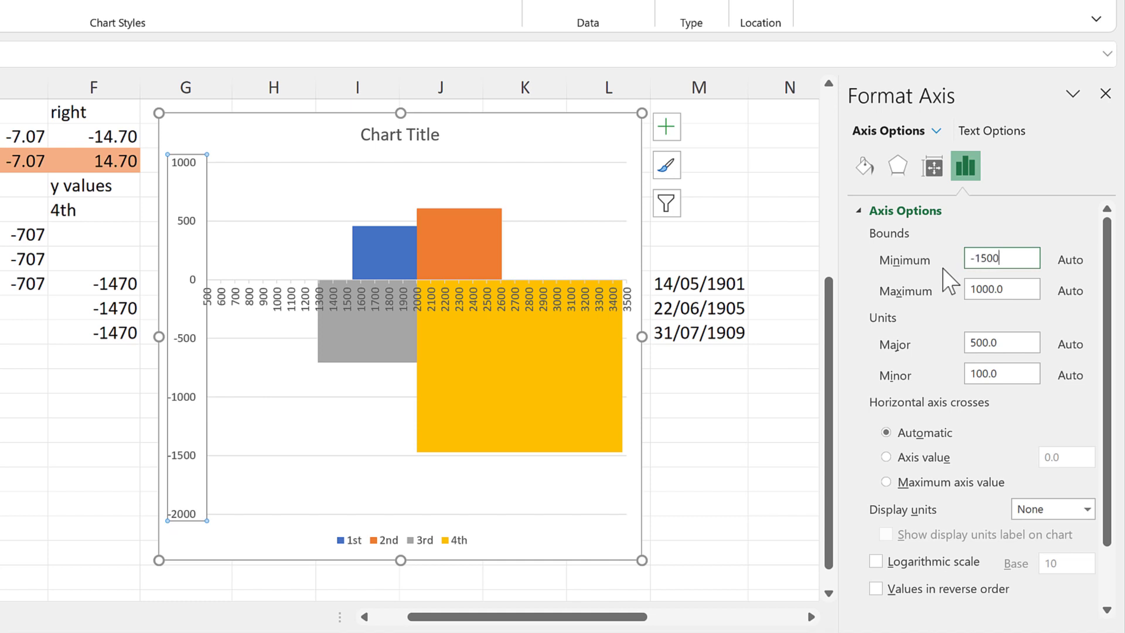
{"action": "key", "text": "Return"}
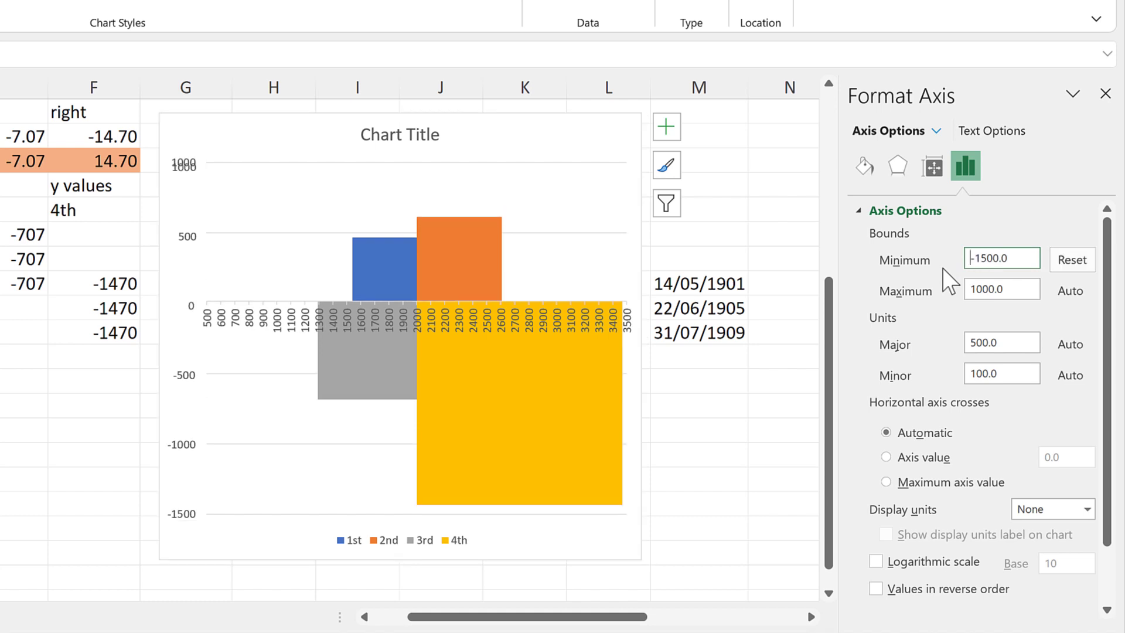
{"action": "left_click_drag", "start_coordinate": [1022, 292], "coordinate": [946, 287]}
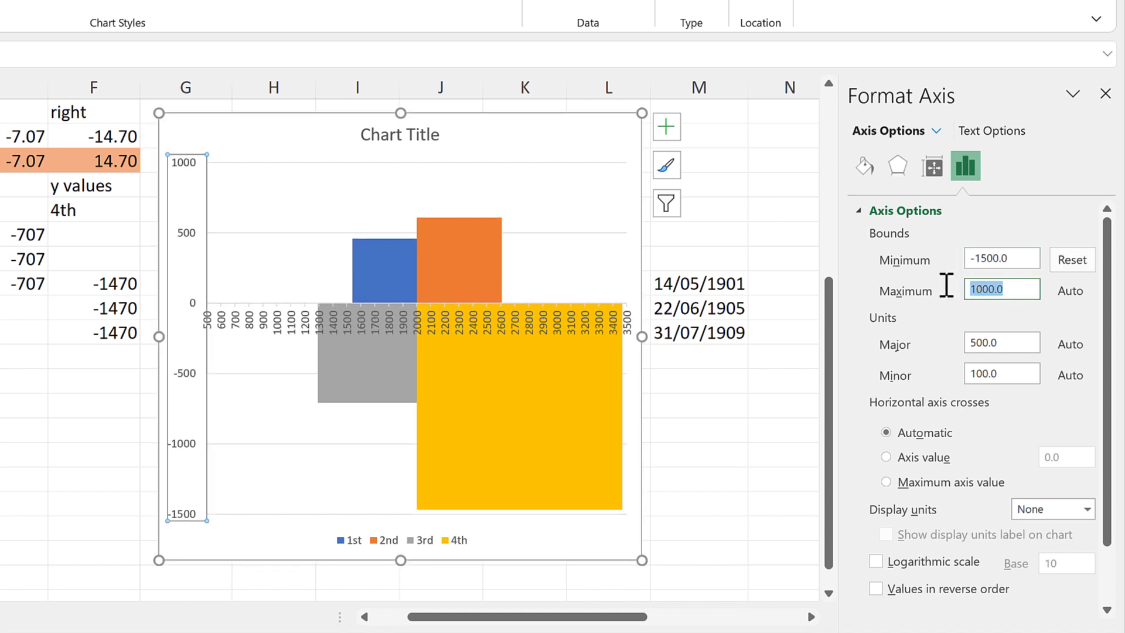
{"action": "type", "text": "1"}
{"action": "key", "text": "Return"}
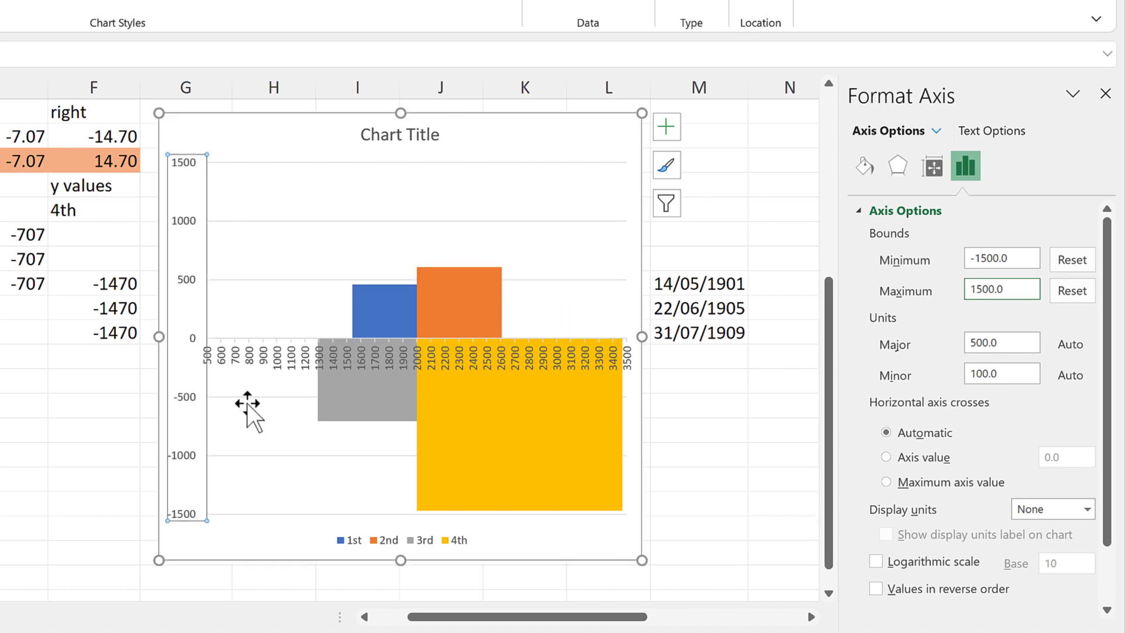
Delete the horizontal and vertical axes from the chart
{"action": "left_click", "coordinate": [262, 362]}
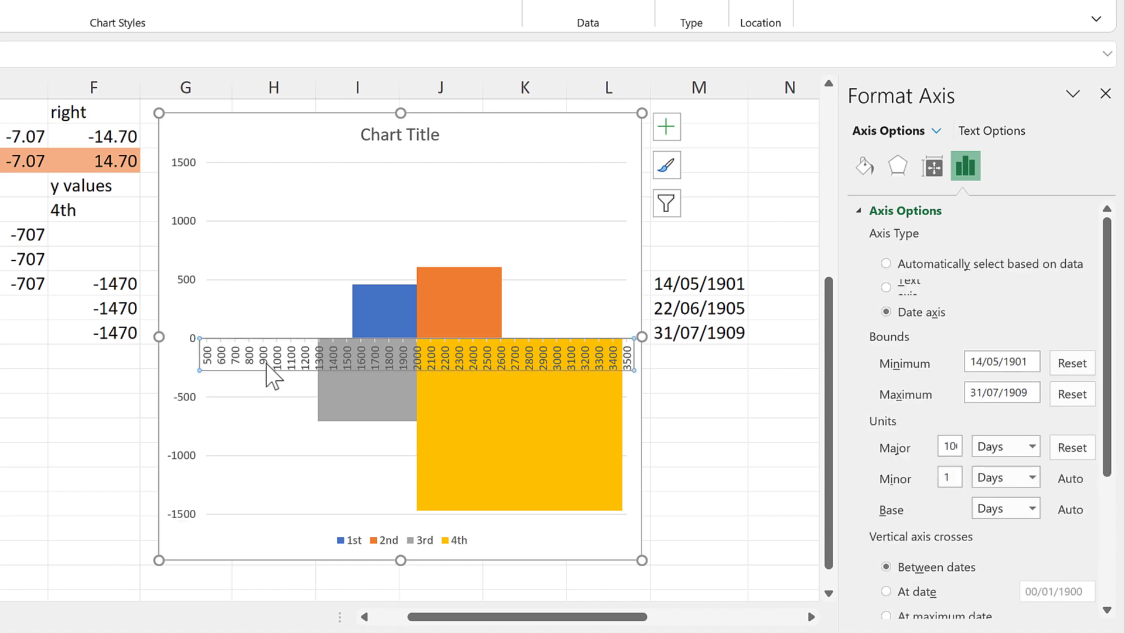
{"action": "key", "text": "Delete"}
{"action": "left_click", "coordinate": [192, 284]}
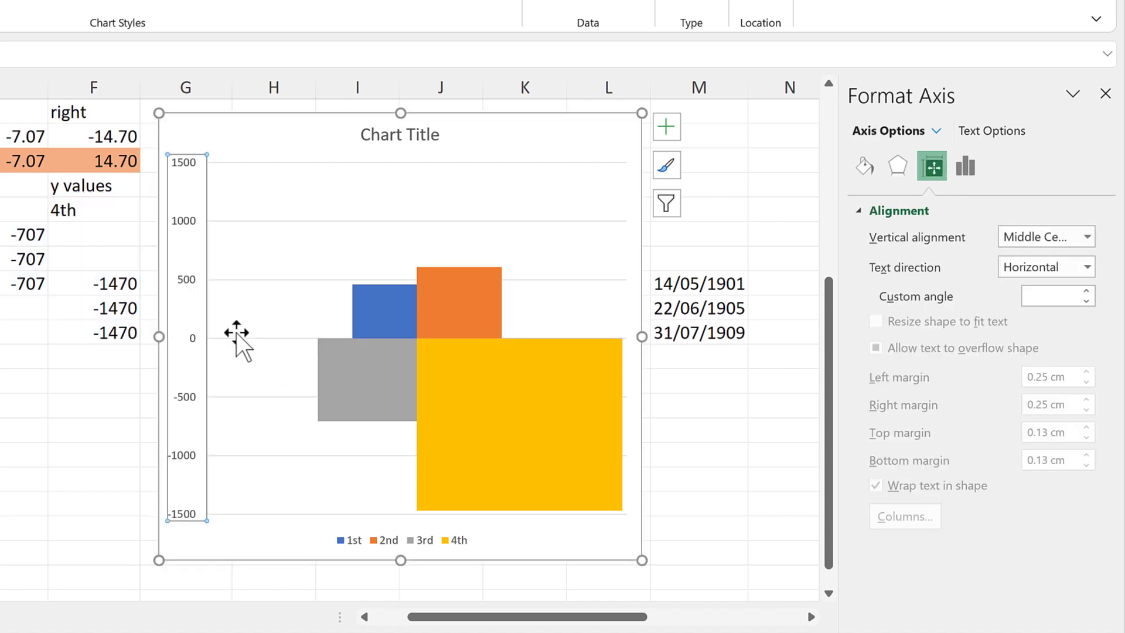
{"action": "key", "text": "Delete"}
Remove the major gridlines, the chart title and the legend from the chart
{"action": "left_click", "coordinate": [234, 281]}
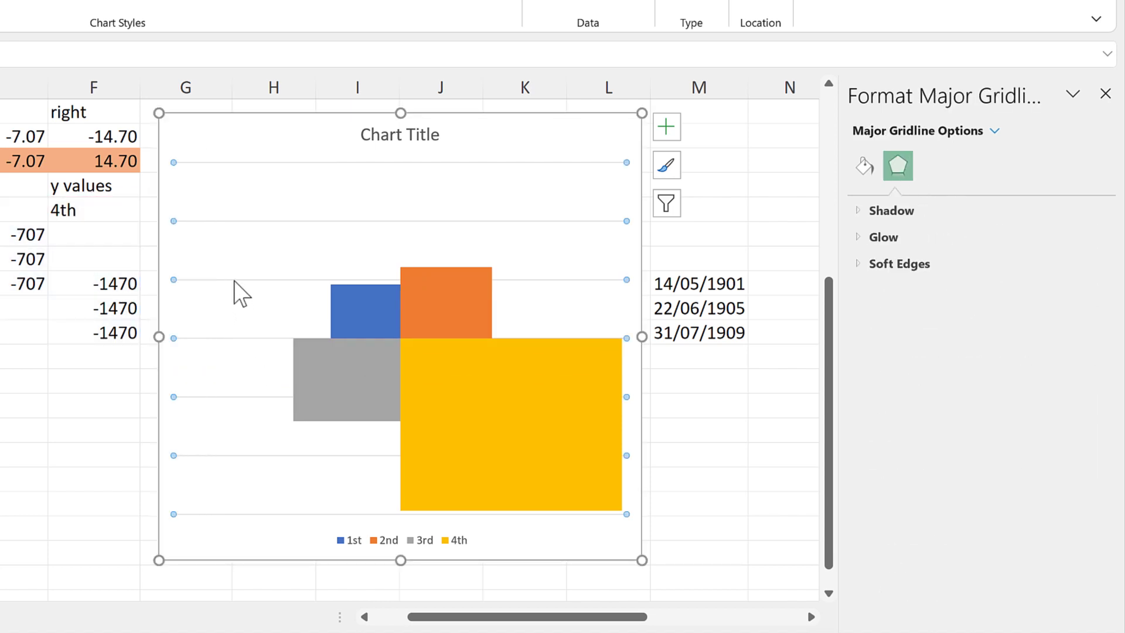
{"action": "key", "text": "Delete"}
{"action": "left_click", "coordinate": [373, 136]}
{"action": "key", "text": "Delete"}
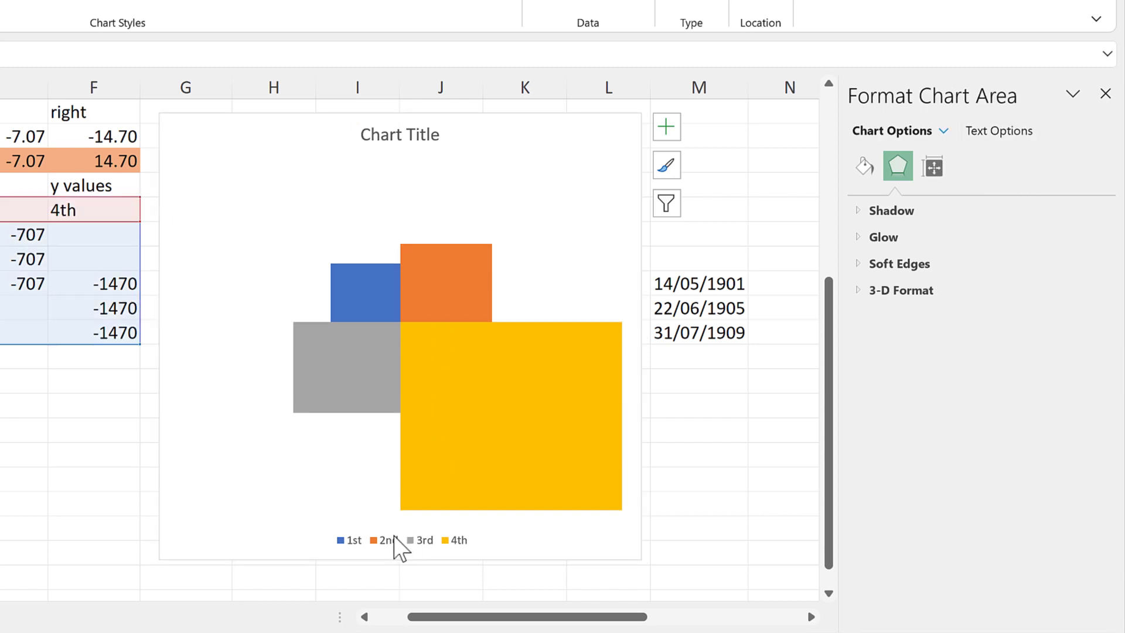
{"action": "left_click", "coordinate": [458, 548]}
{"action": "key", "text": "Delete"}
Resize the whole chart to 10 cm high and 10 cm wide
{"action": "left_click", "coordinate": [512, 150]}
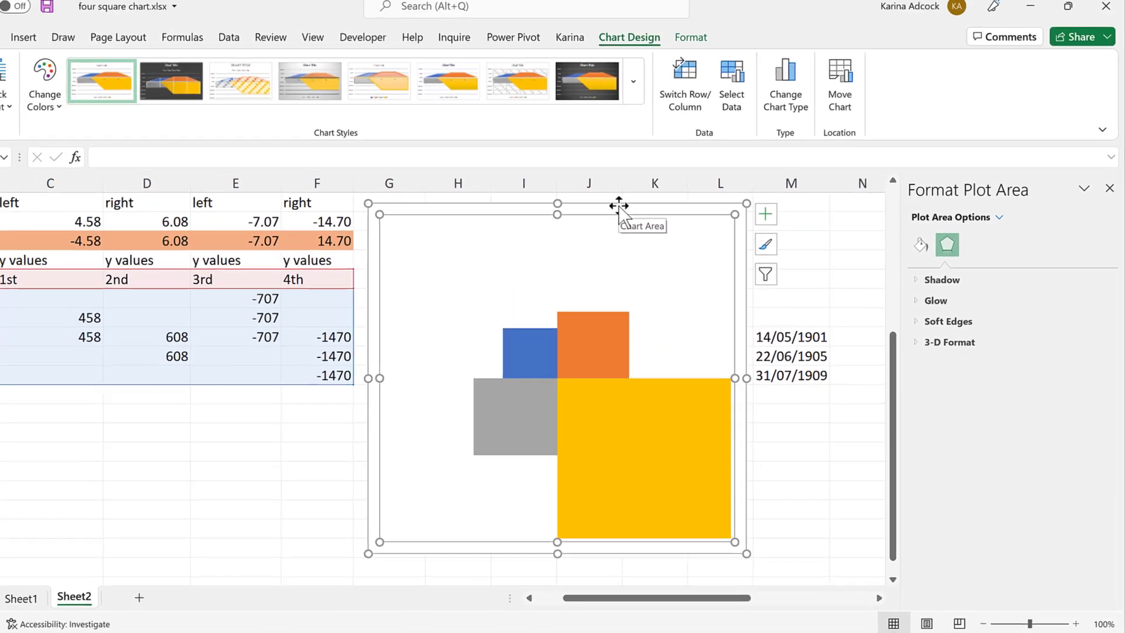
{"action": "left_click", "coordinate": [631, 214]}
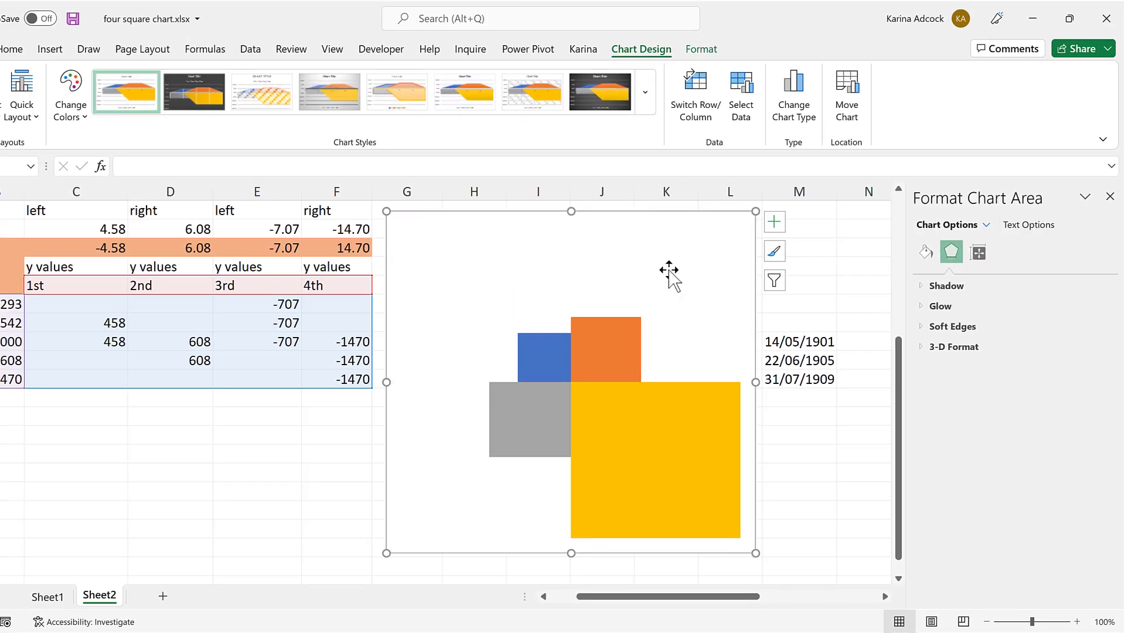
{"action": "left_click", "coordinate": [707, 48]}
{"action": "left_click", "coordinate": [1005, 83]}
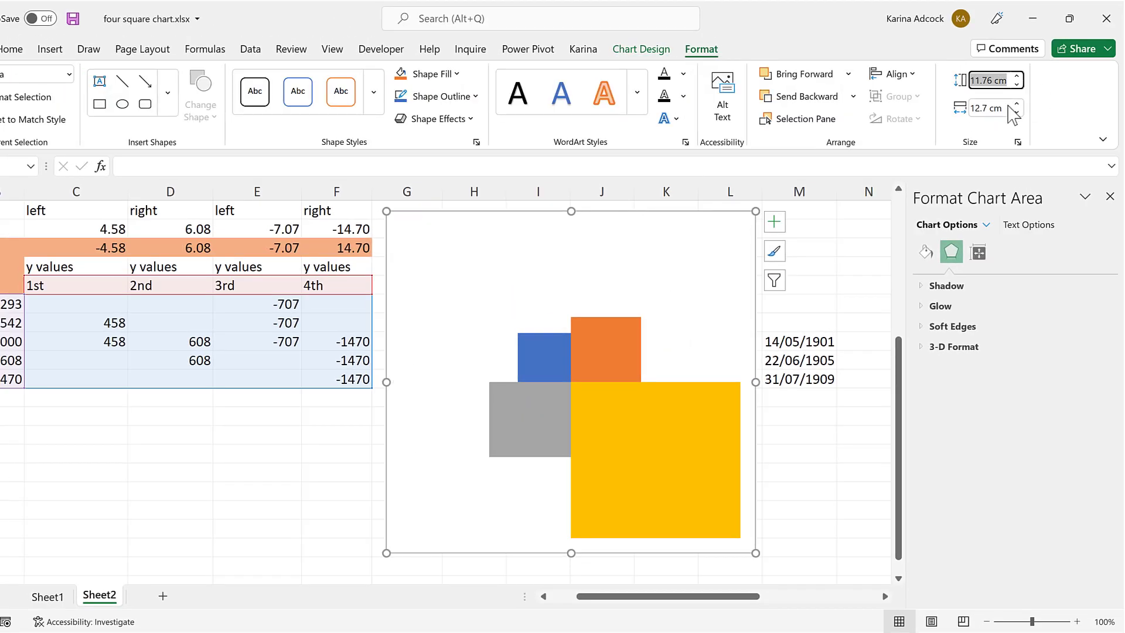
{"action": "type", "text": "10"}
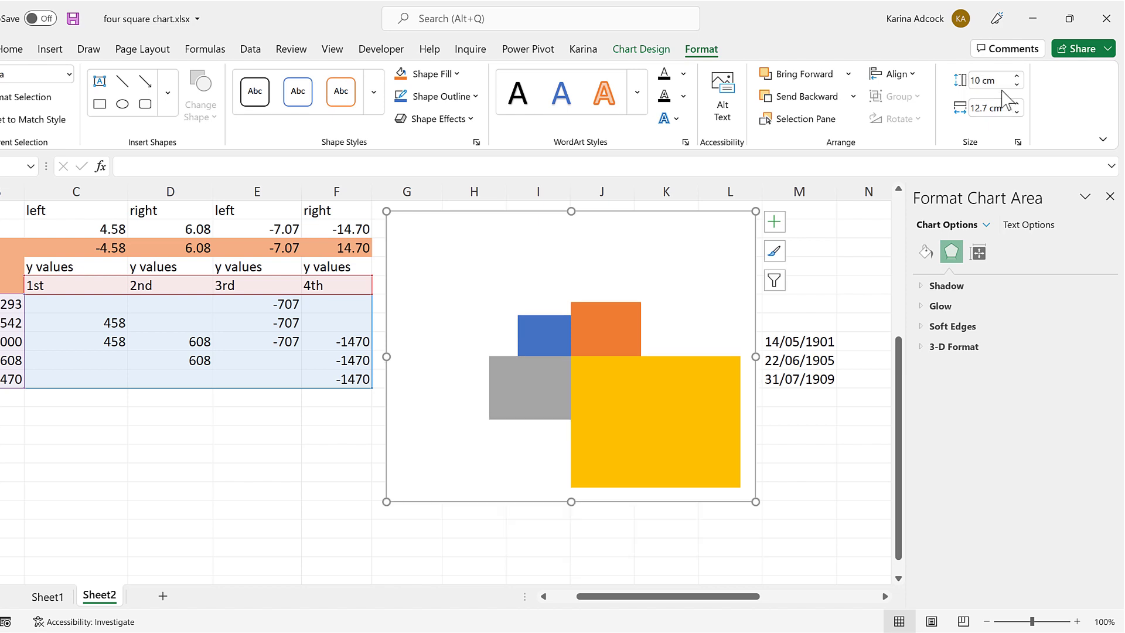
{"action": "left_click", "coordinate": [1008, 107]}
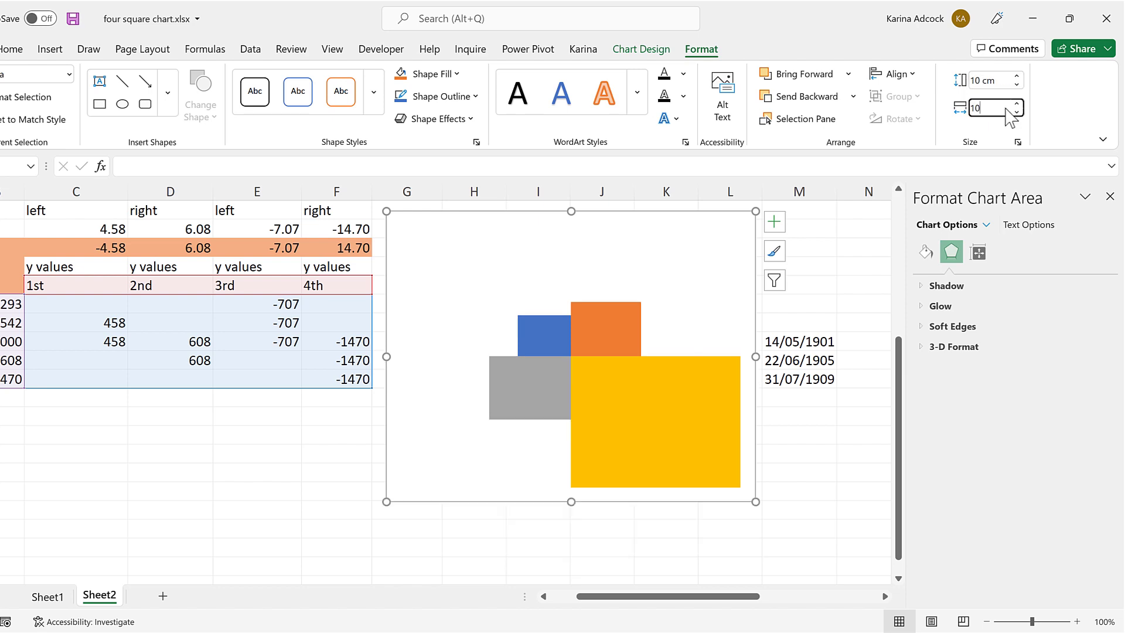
{"action": "key", "text": "Return"}
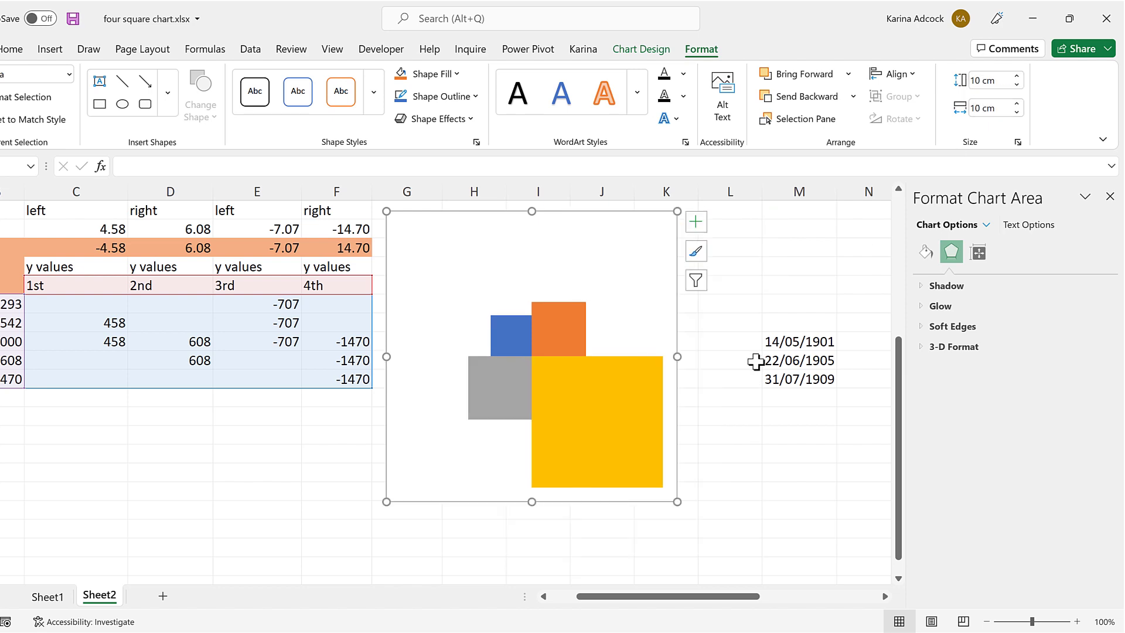
{"action": "left_click", "coordinate": [739, 338]}
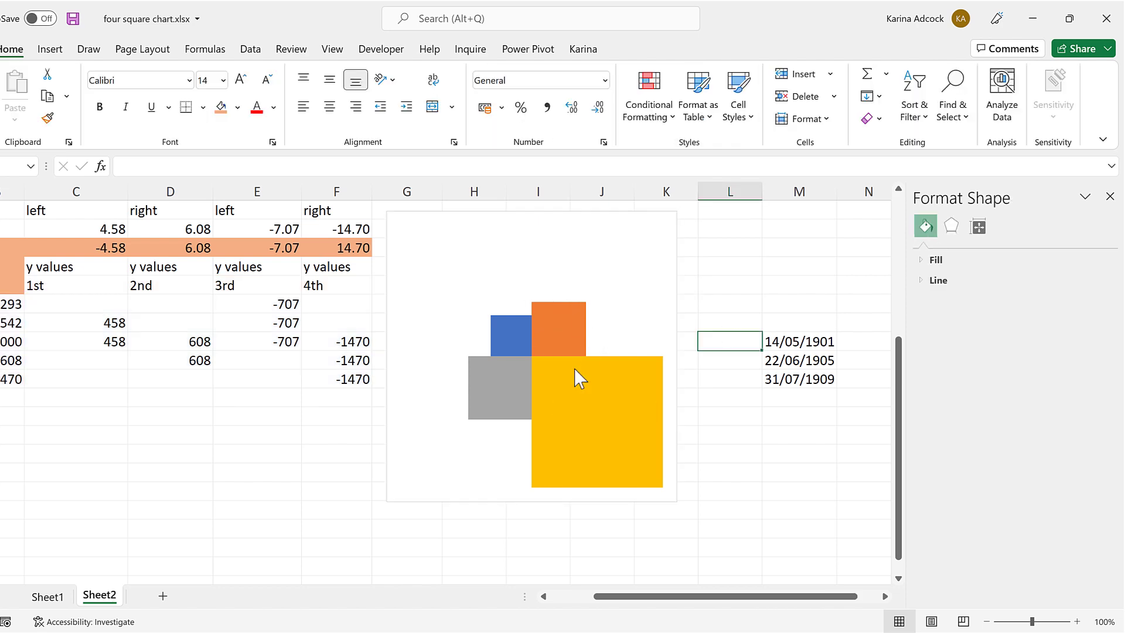
Draw a perfect square about 4.54 cm wide over the 4th series area and fill it with gold
{"action": "mouse_move", "coordinate": [566, 367]}
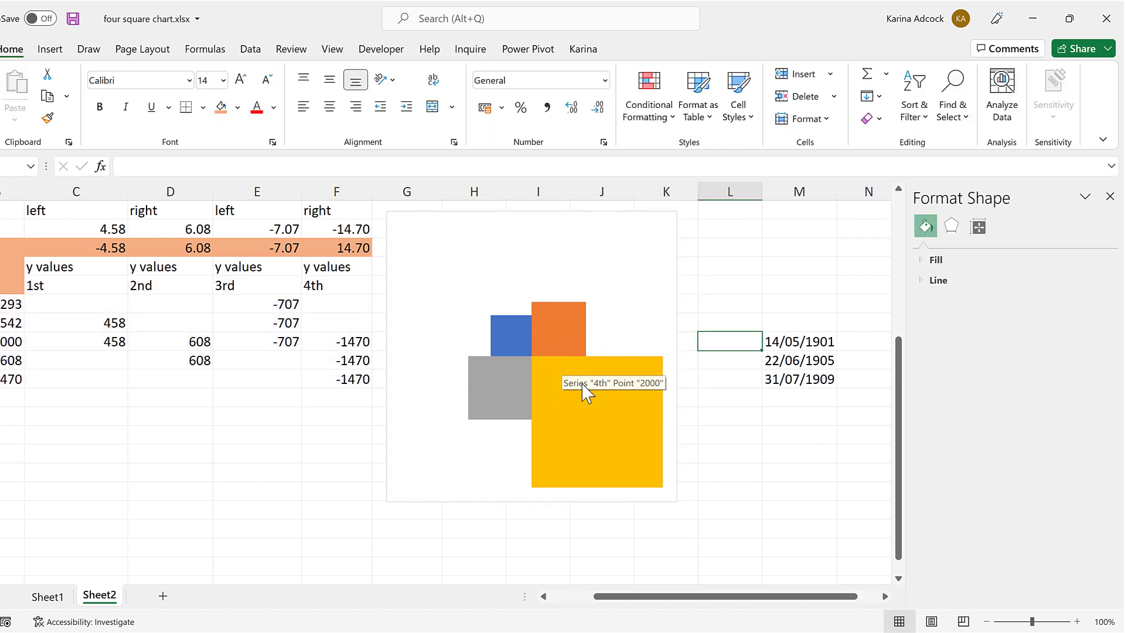
{"action": "left_click", "coordinate": [50, 49]}
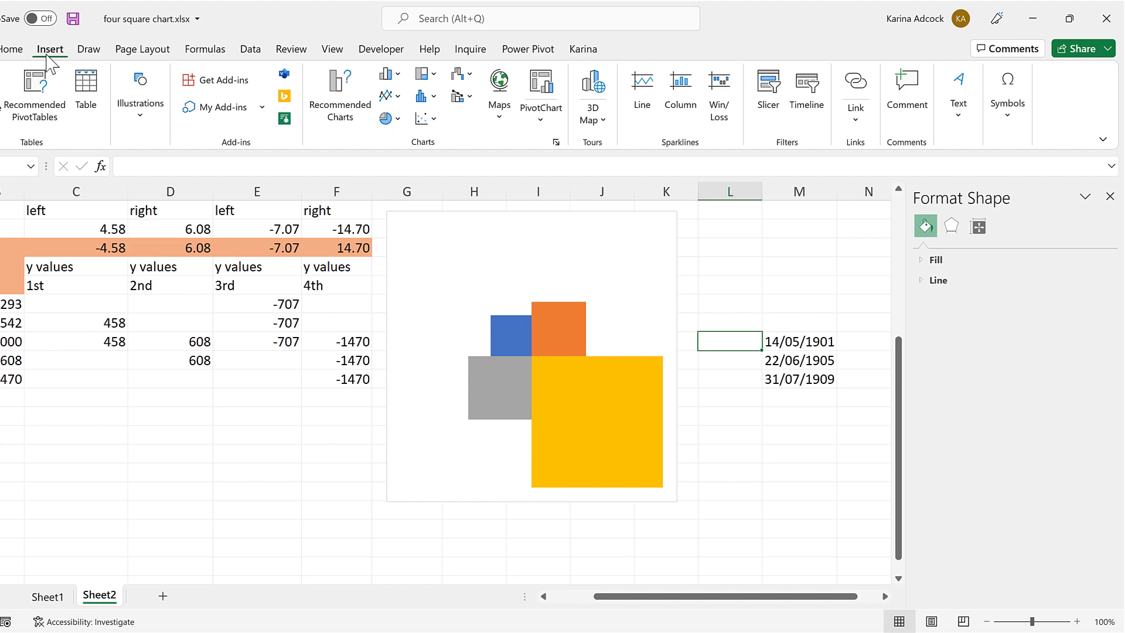
{"action": "left_click", "coordinate": [138, 117]}
{"action": "left_click", "coordinate": [168, 193]}
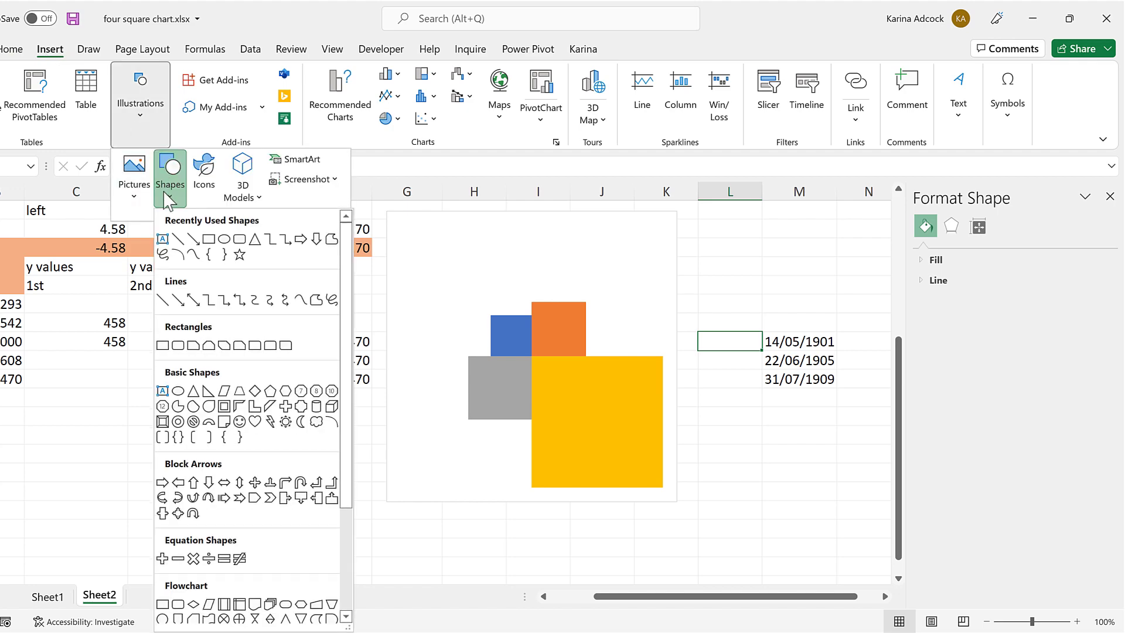
{"action": "left_click", "coordinate": [162, 346]}
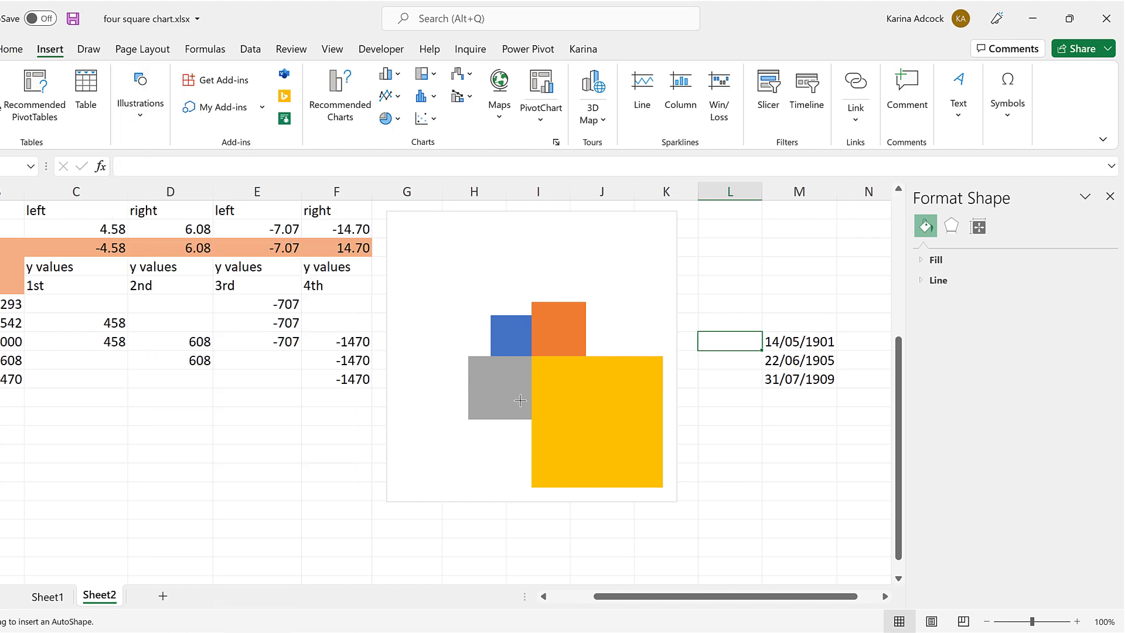
{"action": "key", "text": "shift"}
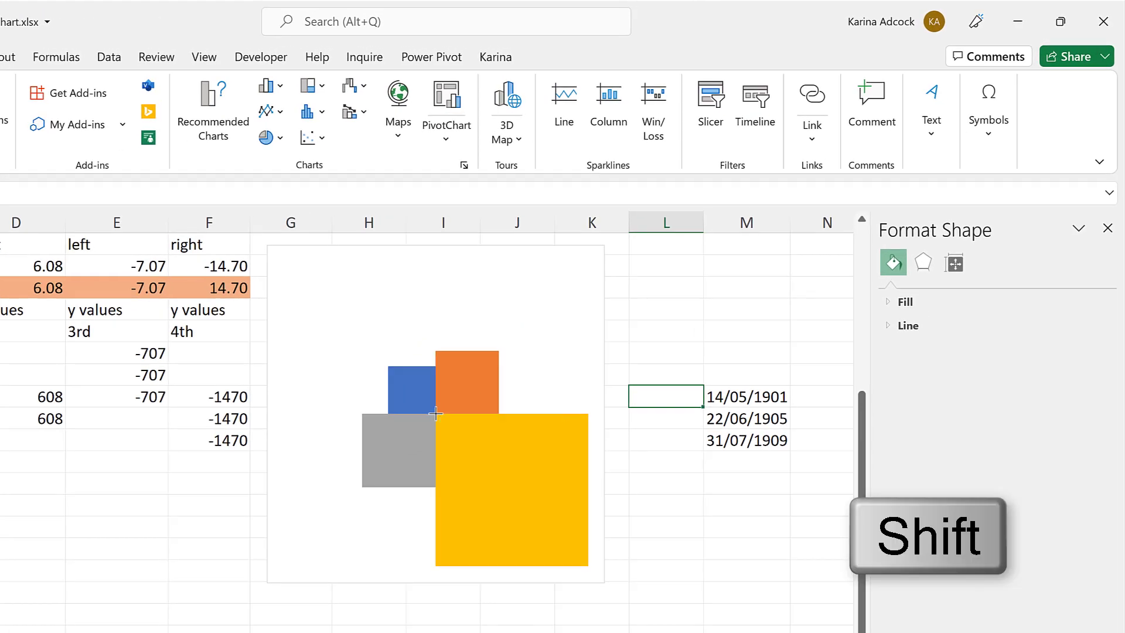
{"action": "left_click_drag", "start_coordinate": [435, 414], "coordinate": [552, 567]}
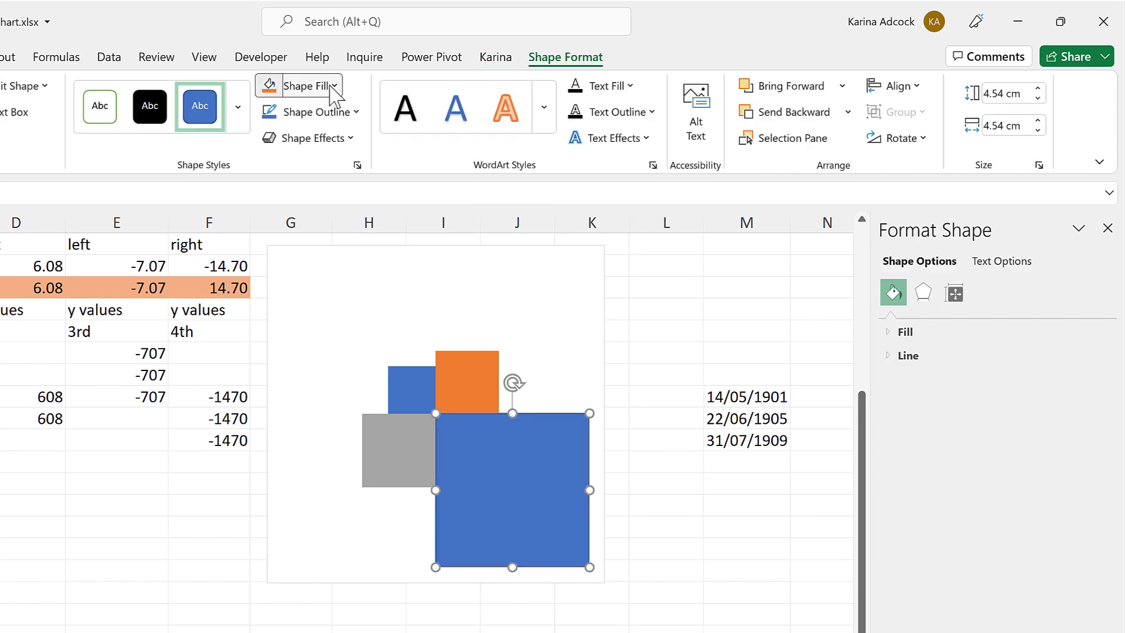
{"action": "left_click", "coordinate": [333, 87]}
{"action": "left_click", "coordinate": [364, 199]}
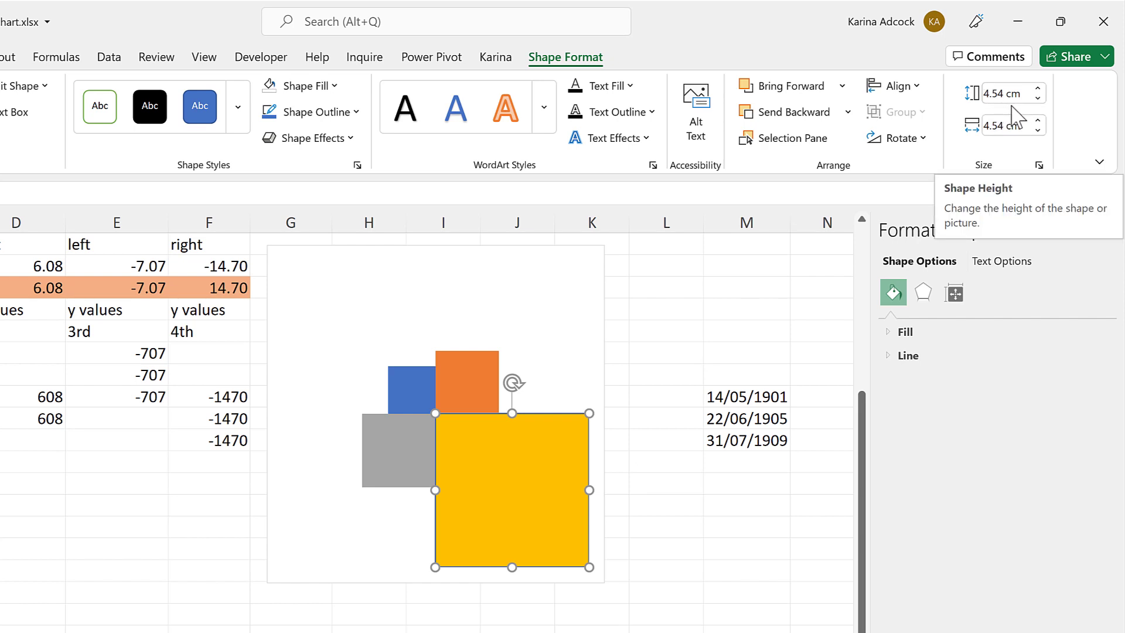
Compare the drawn square's edges with the 4th series area, and delete the drawn shape
{"action": "left_click", "coordinate": [673, 507]}
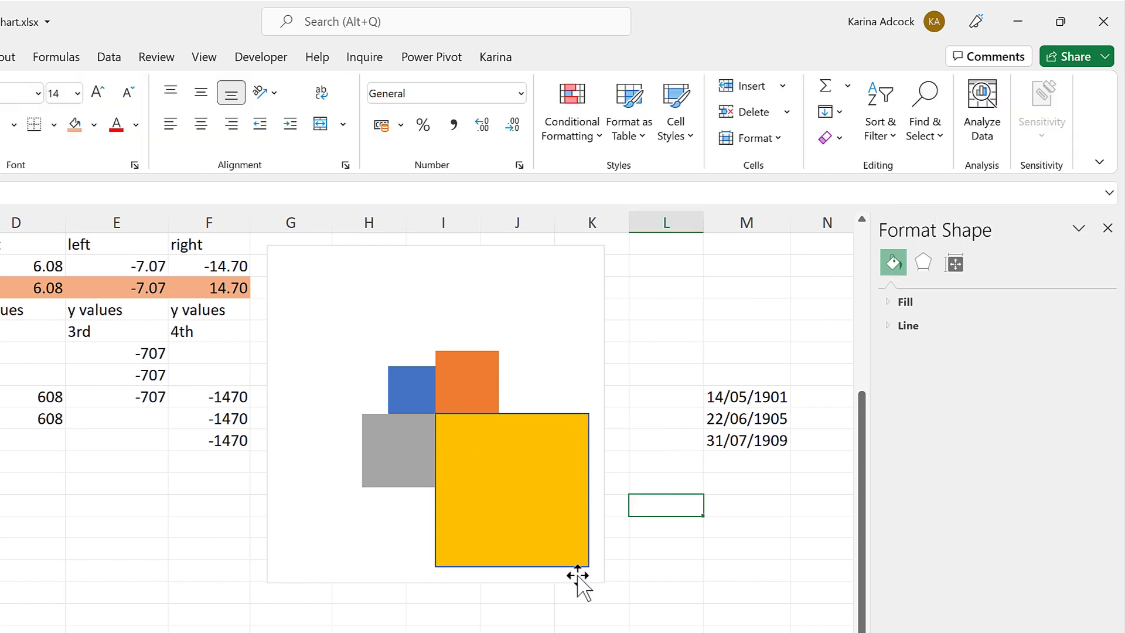
{"action": "left_click", "coordinate": [487, 413]}
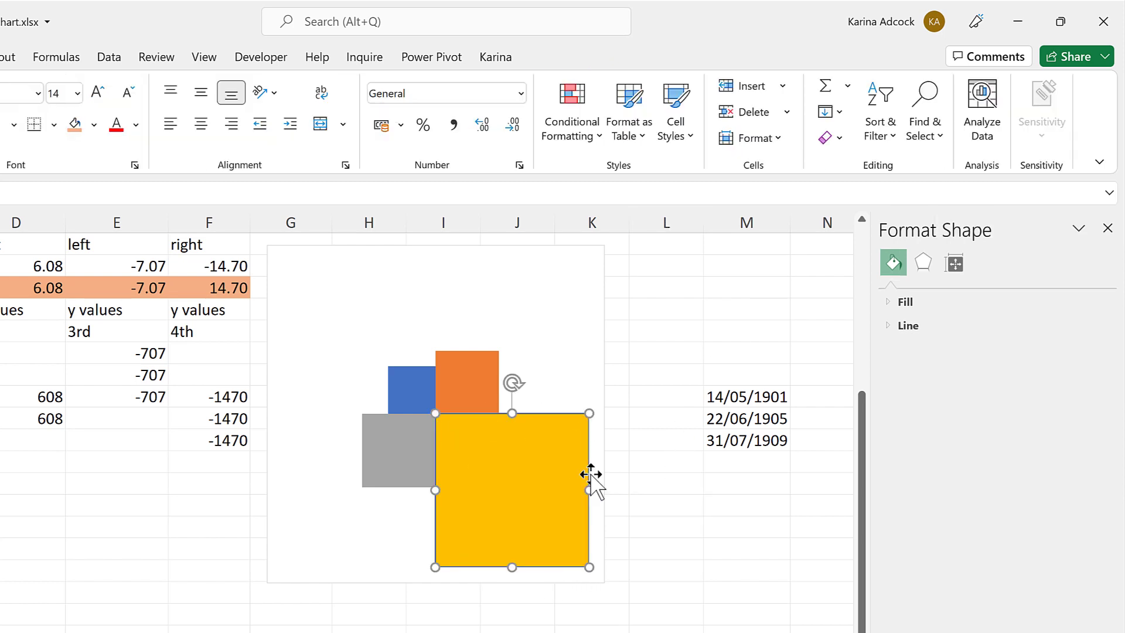
{"action": "left_click", "coordinate": [688, 483]}
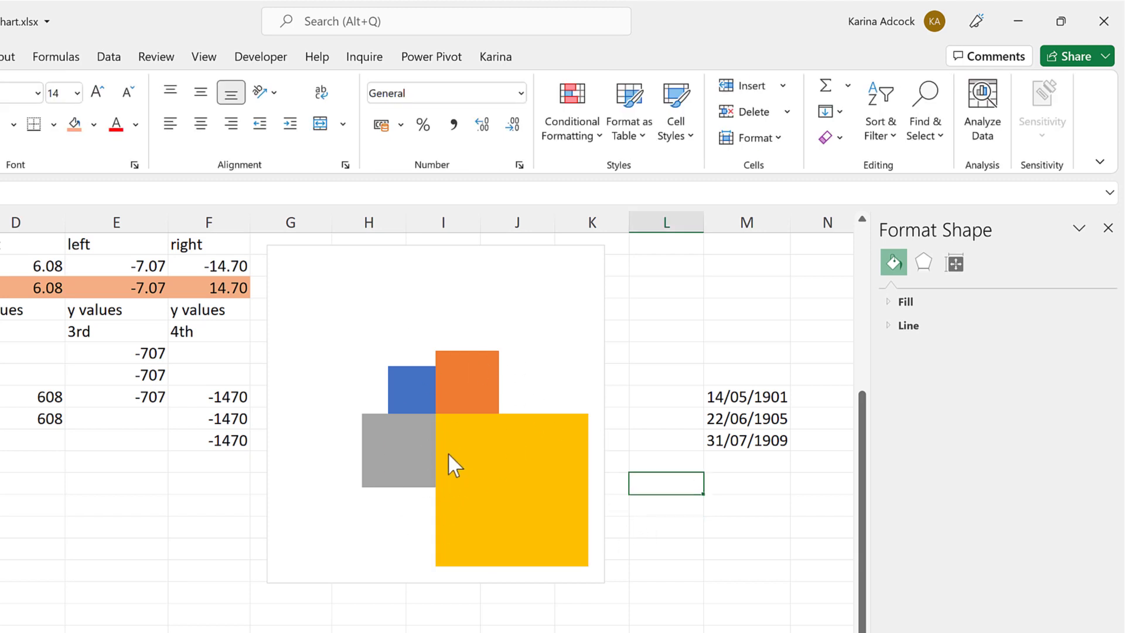
Fill the 1st series square with dark green and the 2nd series square with light green
{"action": "left_click", "coordinate": [420, 381]}
{"action": "left_click", "coordinate": [644, 53]}
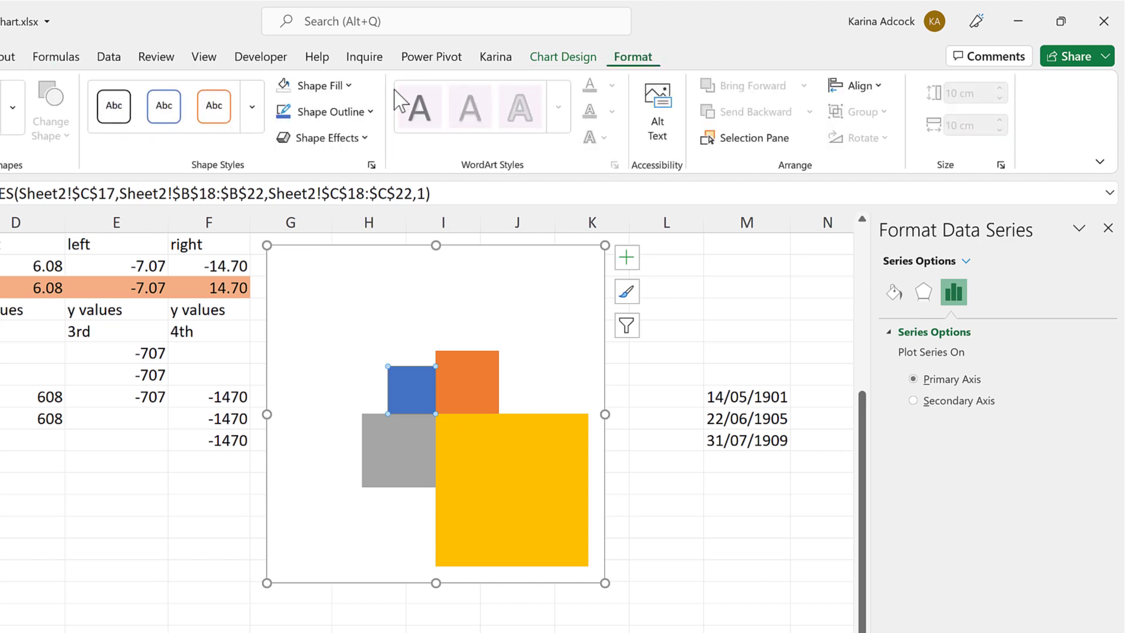
{"action": "left_click", "coordinate": [337, 89]}
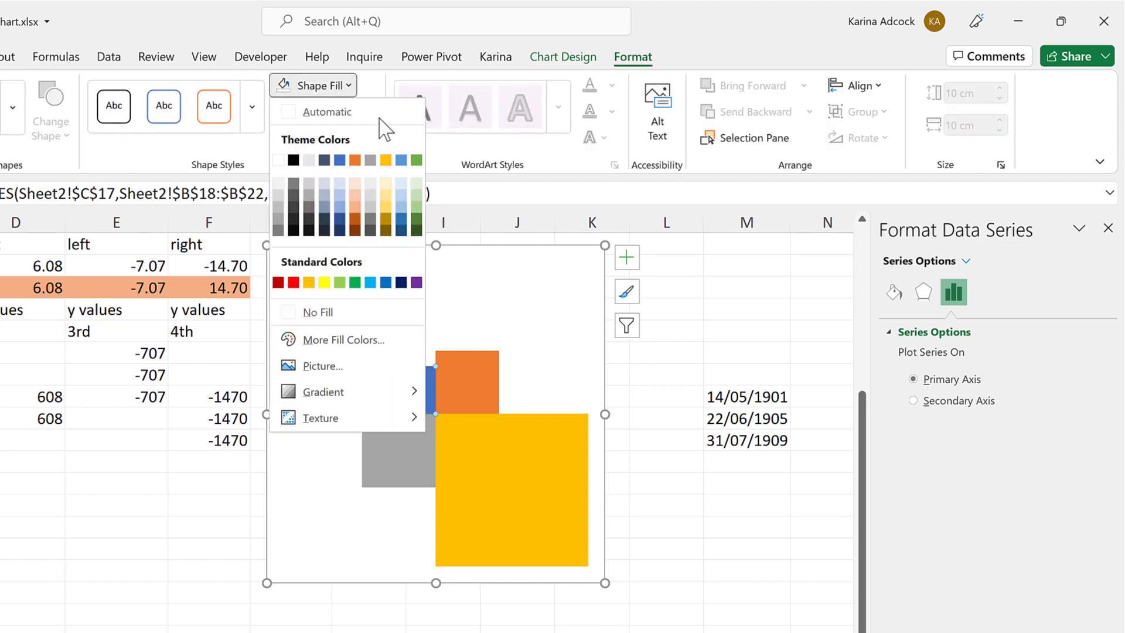
{"action": "left_click", "coordinate": [418, 217]}
{"action": "left_click", "coordinate": [476, 351]}
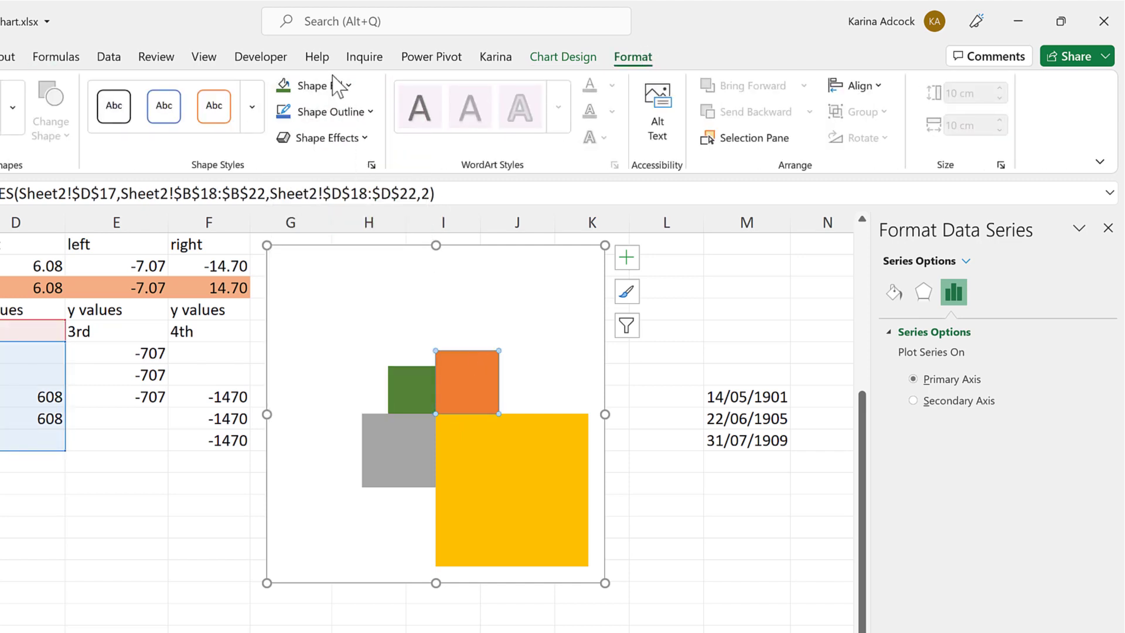
{"action": "left_click", "coordinate": [335, 86]}
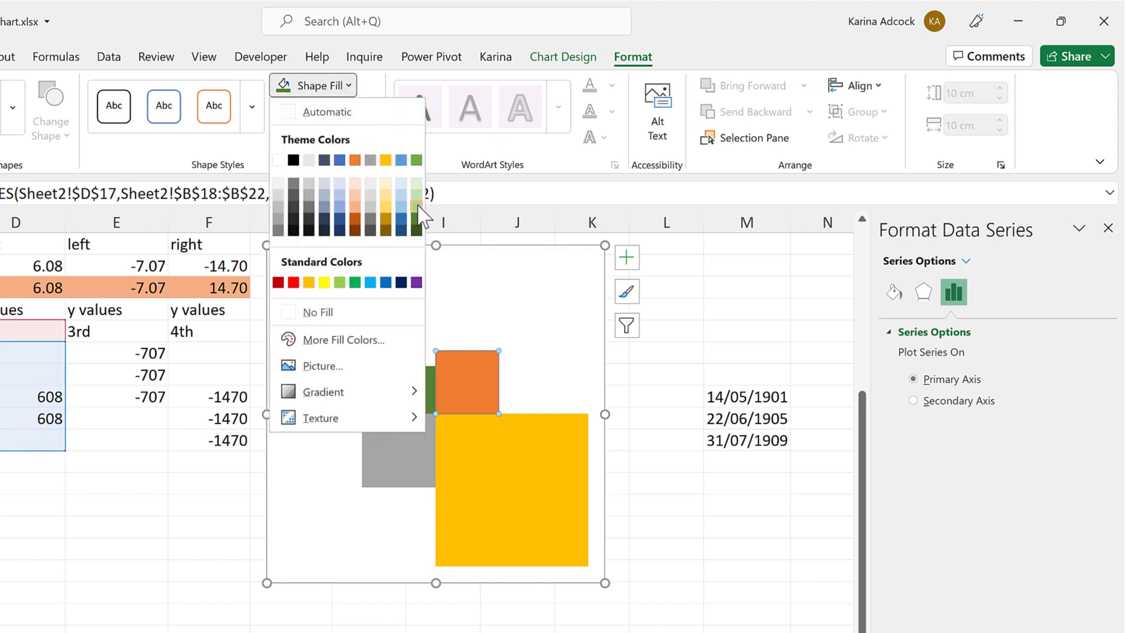
{"action": "left_click", "coordinate": [417, 207]}
Fill the 3rd series square with dark orange and the 4th series square with light orange
{"action": "left_click", "coordinate": [413, 437]}
{"action": "left_click", "coordinate": [336, 86]}
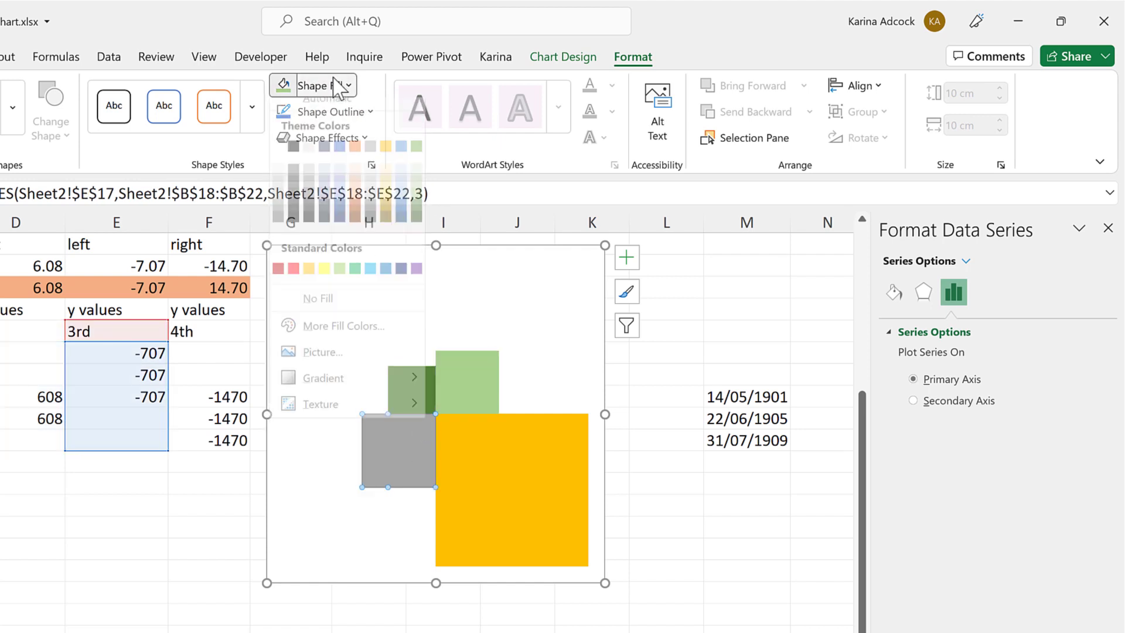
{"action": "left_click", "coordinate": [356, 217]}
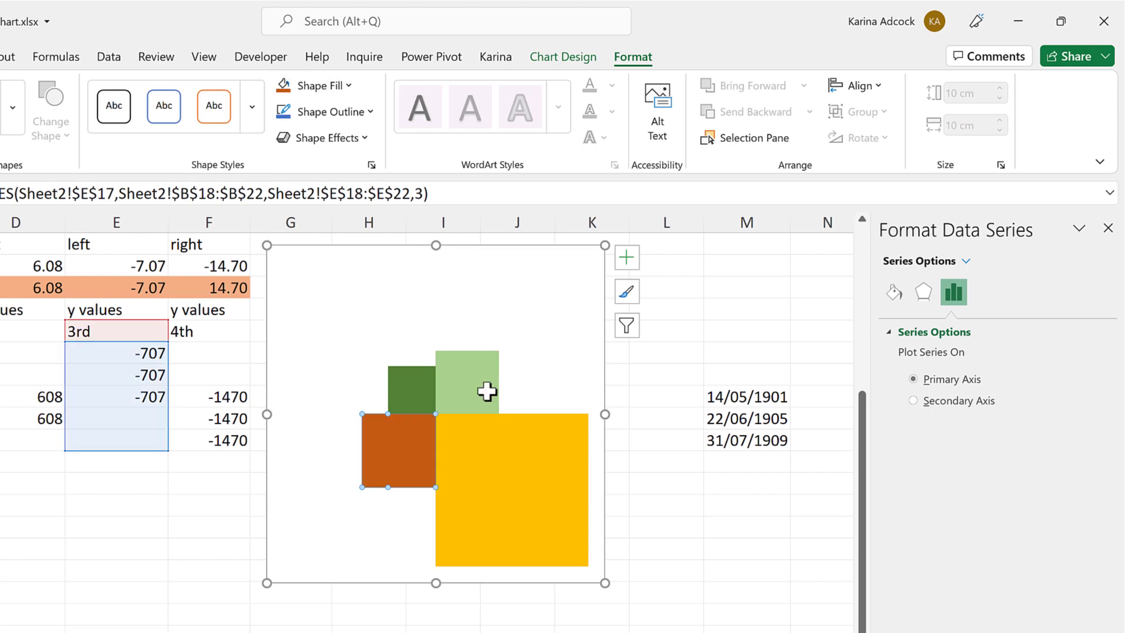
{"action": "left_click", "coordinate": [487, 417]}
{"action": "left_click", "coordinate": [336, 86]}
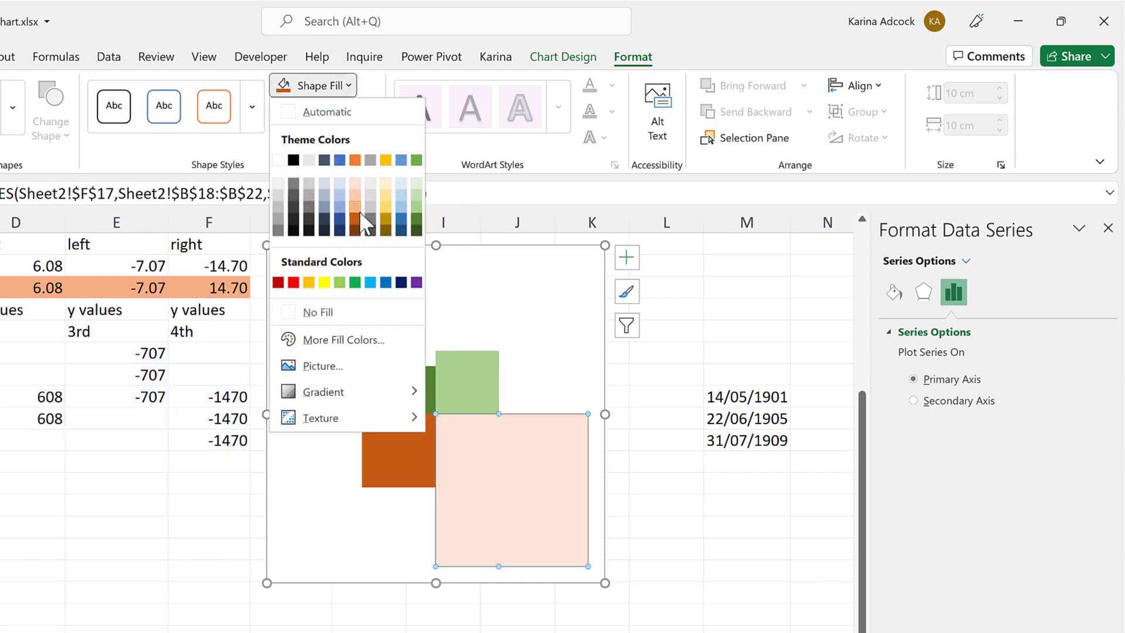
{"action": "key", "text": "Escape"}
{"action": "left_click", "coordinate": [649, 479]}
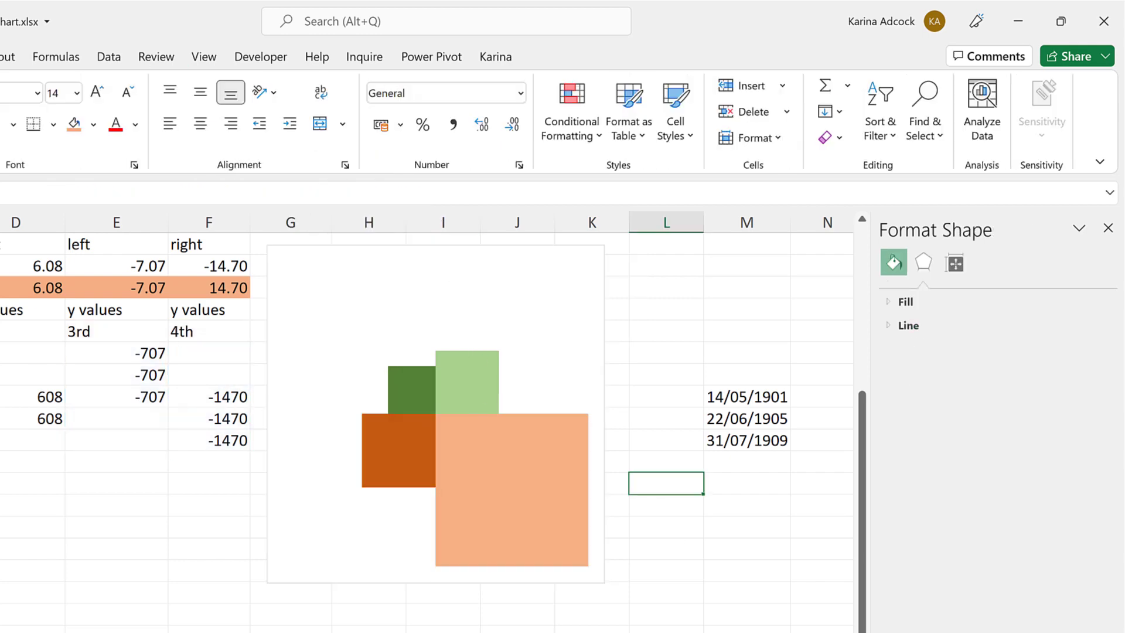
{"action": "left_click_drag", "start_coordinate": [621, 614], "coordinate": [591, 596]}
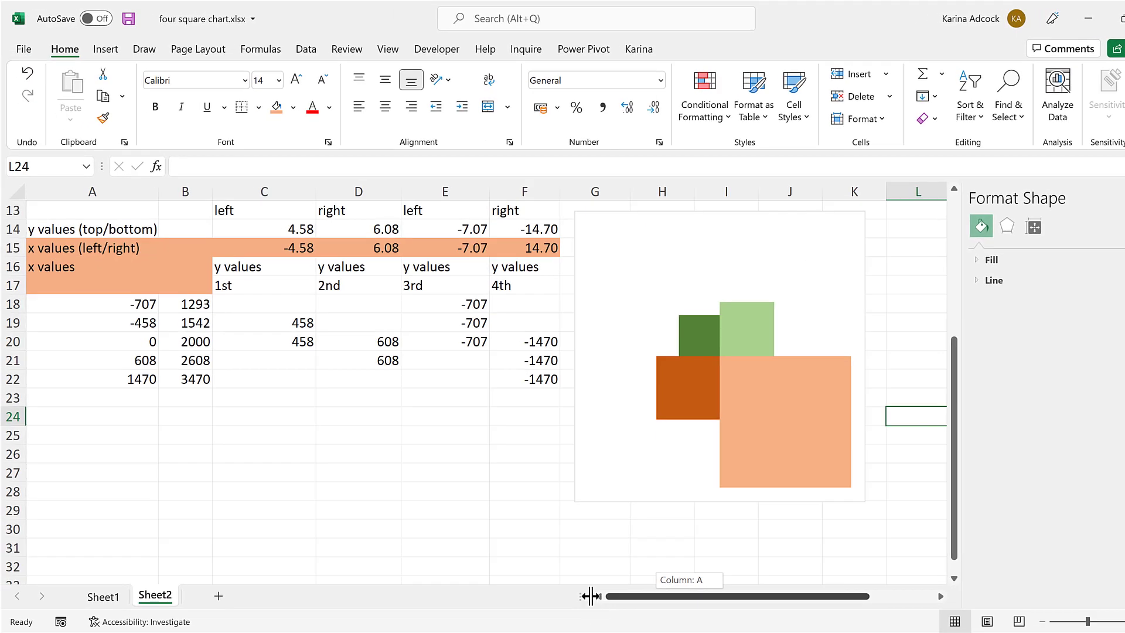
{"action": "left_click", "coordinate": [336, 437]}
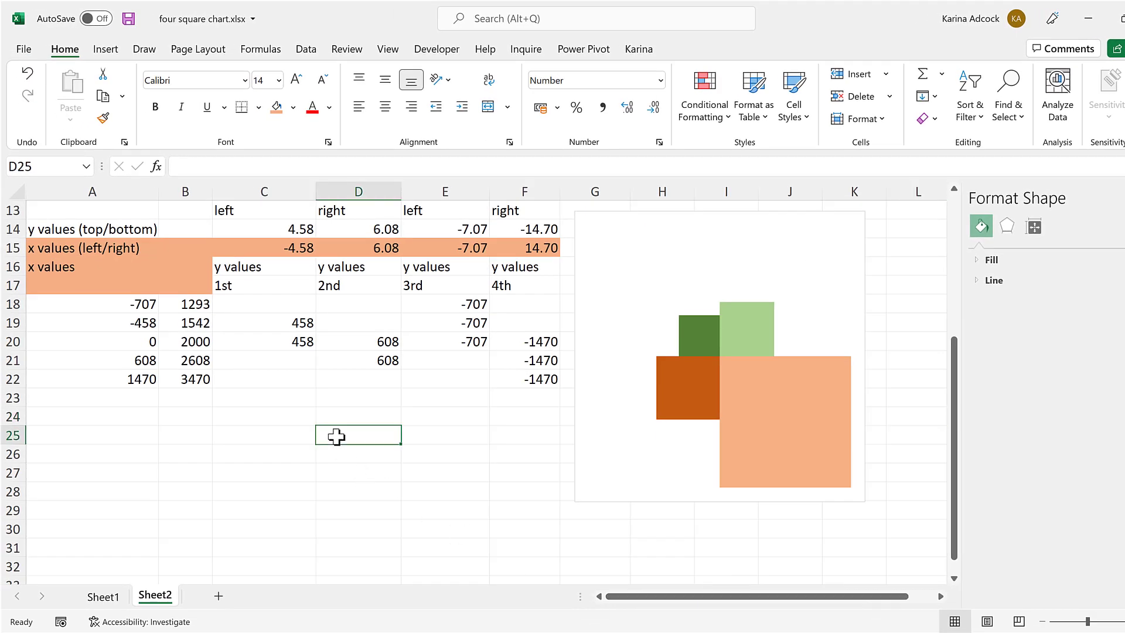